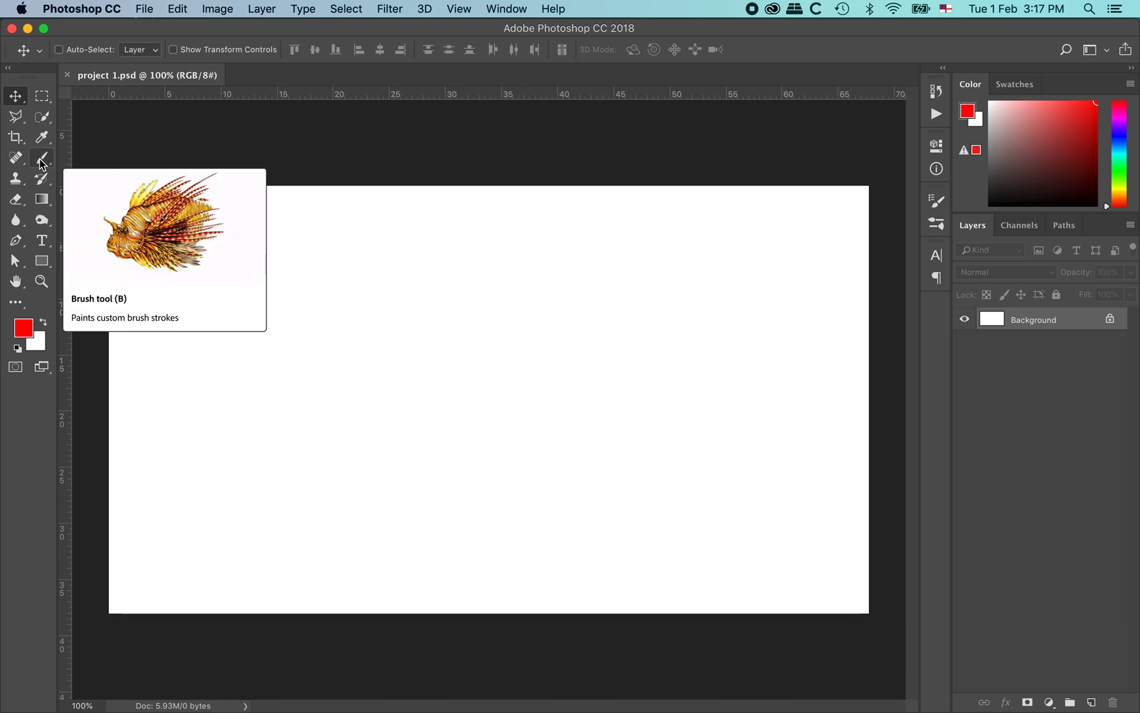
Step: Paint six separate straight and zigzag red strokes across the upper part of the canvas with the 25 px Brush tool
click(40, 160)
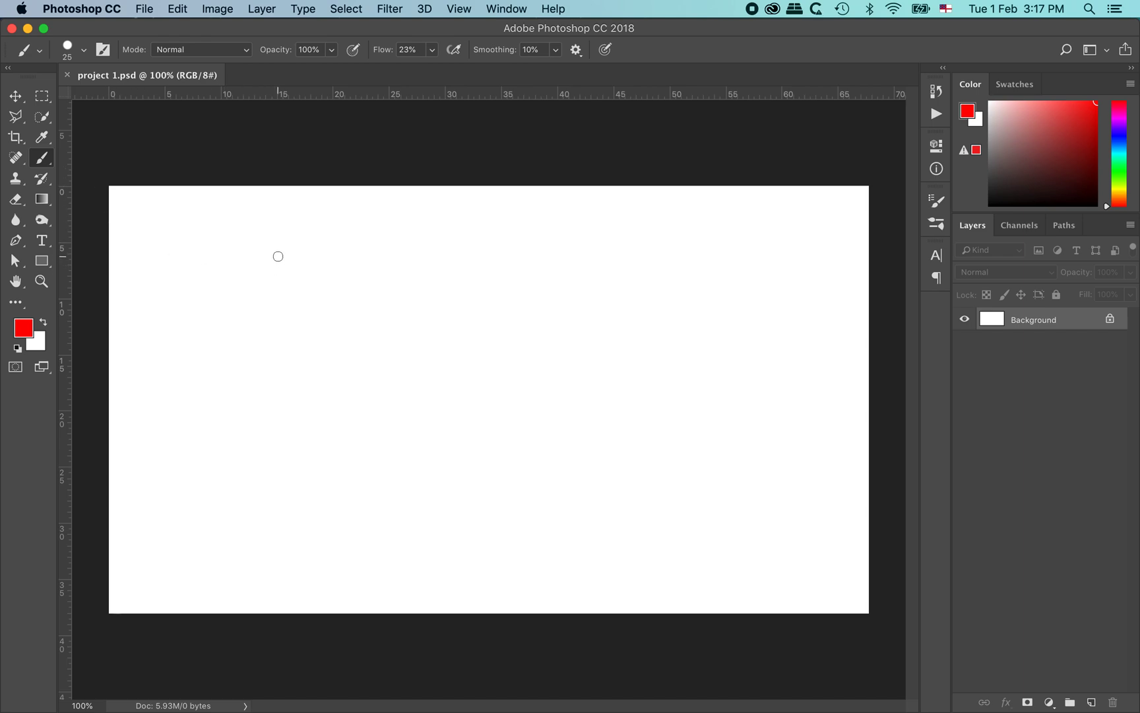
drag(239, 235, 370, 287)
drag(191, 263, 412, 329)
drag(230, 254, 327, 291)
mouse_move(302, 235)
mouse_down()
mouse_move(405, 275)
mouse_move(529, 293)
mouse_up()
mouse_move(439, 228)
mouse_down()
mouse_move(514, 231)
mouse_move(565, 258)
mouse_up()
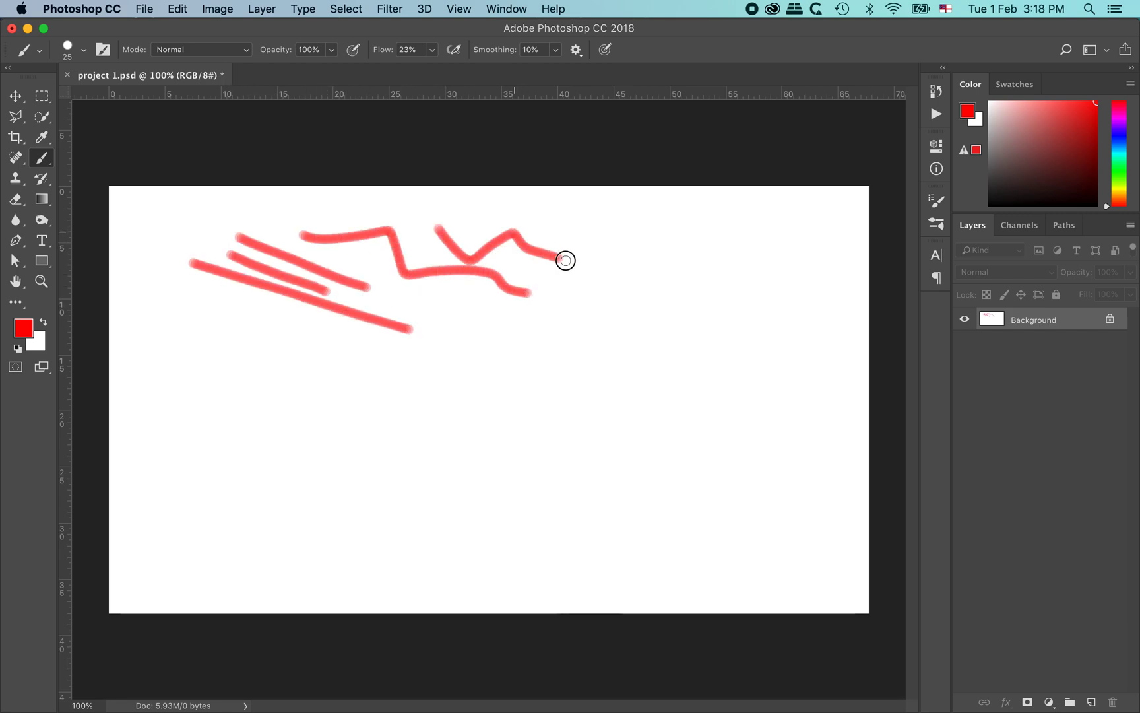
mouse_move(437, 301)
mouse_down()
mouse_move(494, 303)
mouse_move(581, 342)
mouse_up()
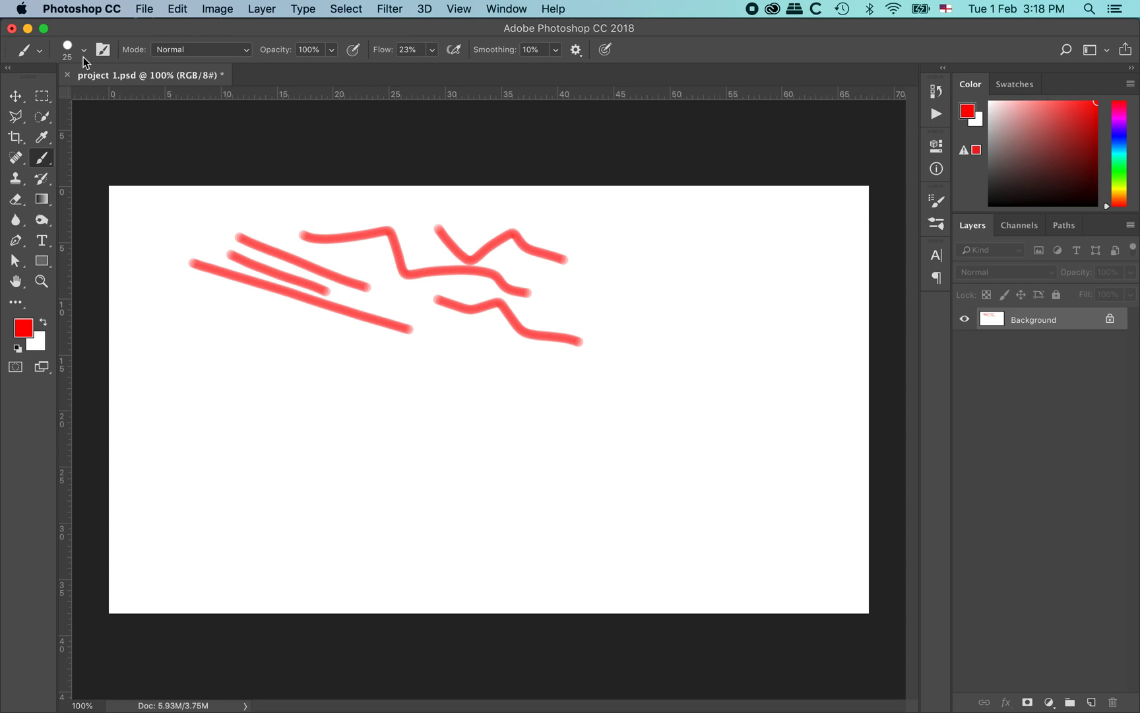
Step: Change the foreground colour to light orange, ffa94c
click(24, 330)
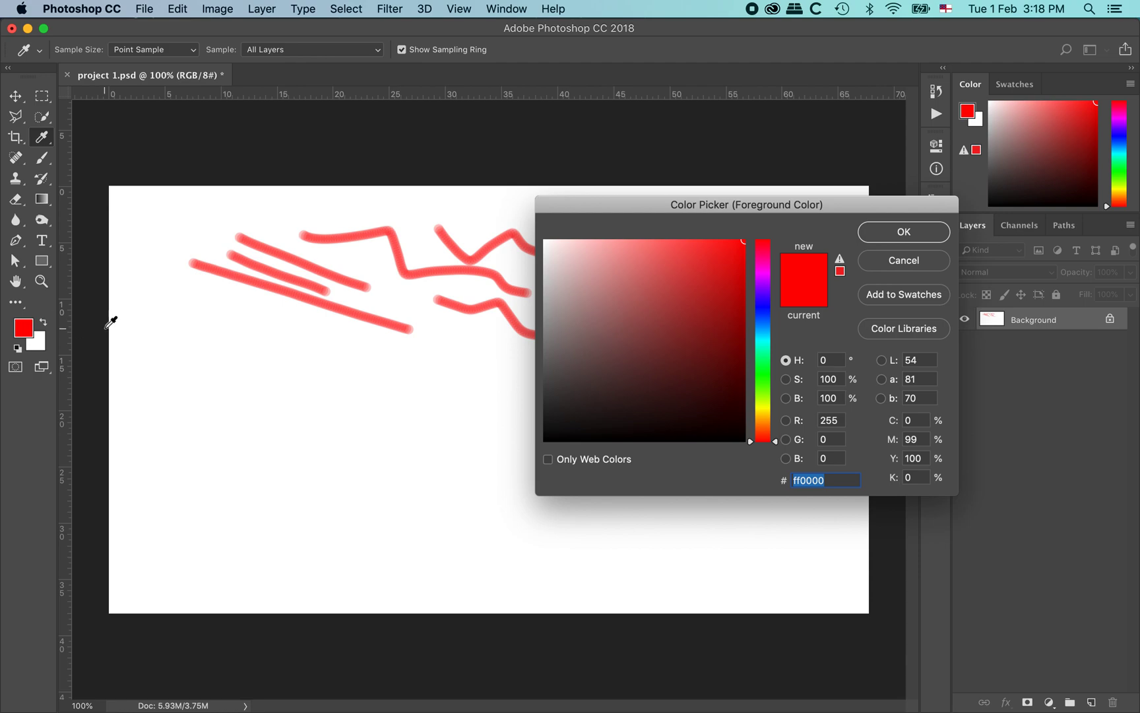
drag(629, 202, 456, 163)
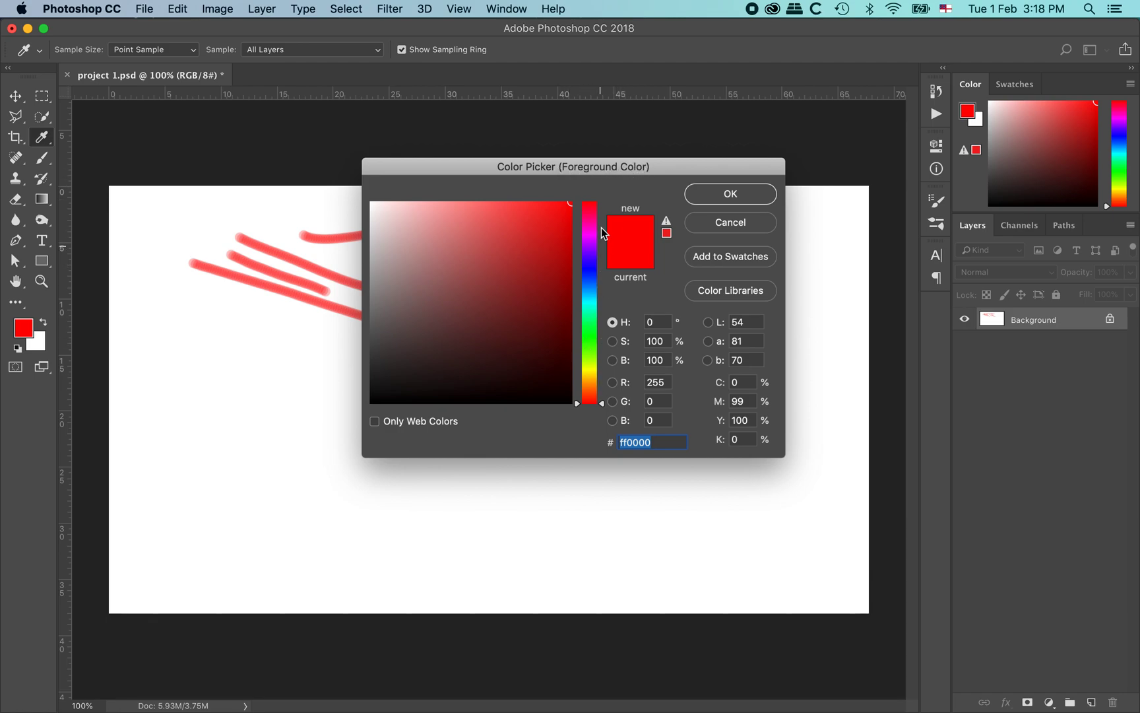
mouse_move(593, 369)
mouse_down()
mouse_move(598, 384)
mouse_move(592, 293)
mouse_move(594, 380)
mouse_up()
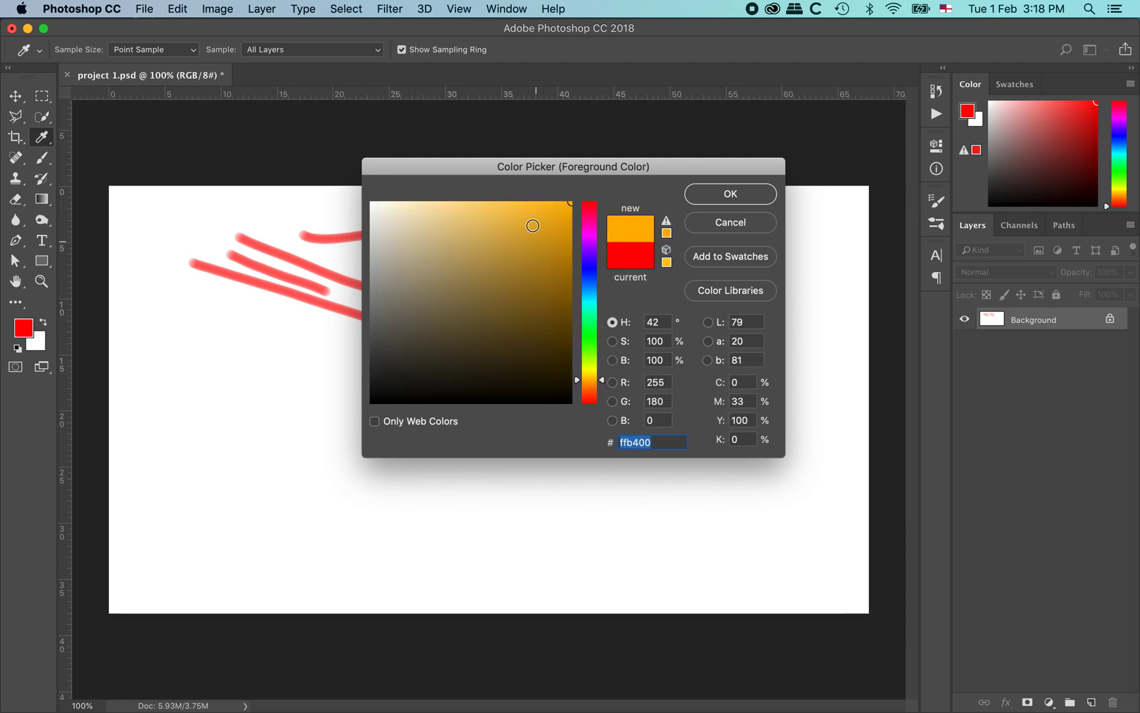
mouse_move(552, 201)
mouse_down()
mouse_move(547, 219)
mouse_move(491, 245)
mouse_move(523, 296)
mouse_move(486, 251)
mouse_up()
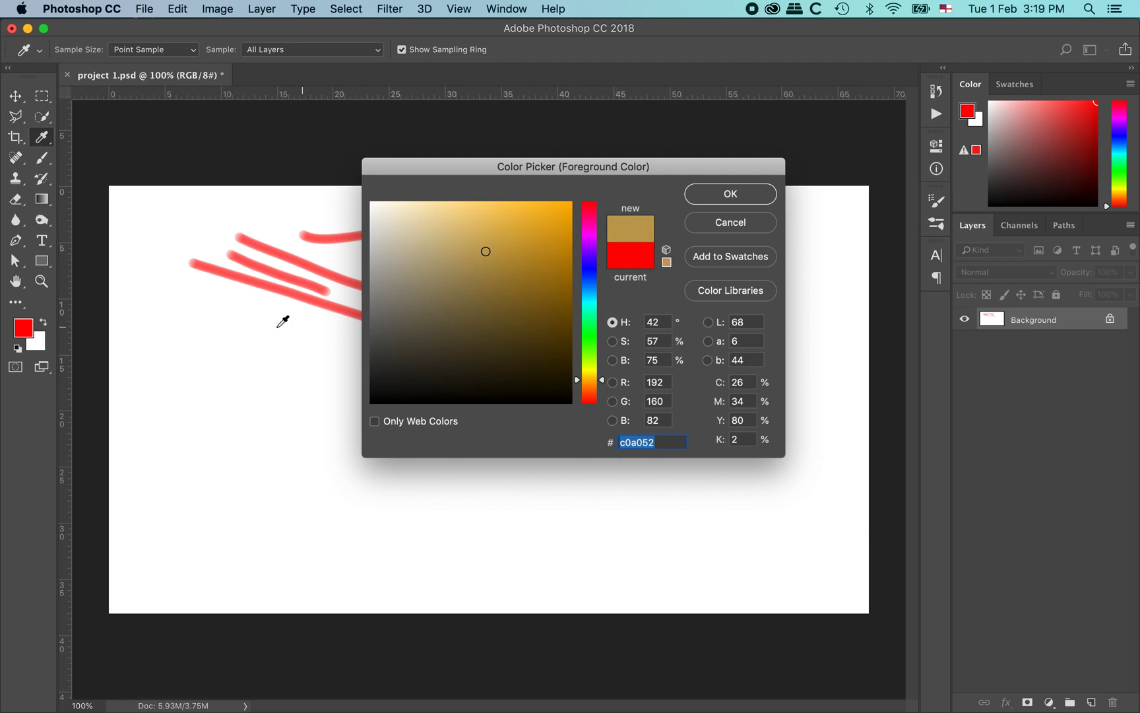
drag(524, 222, 512, 202)
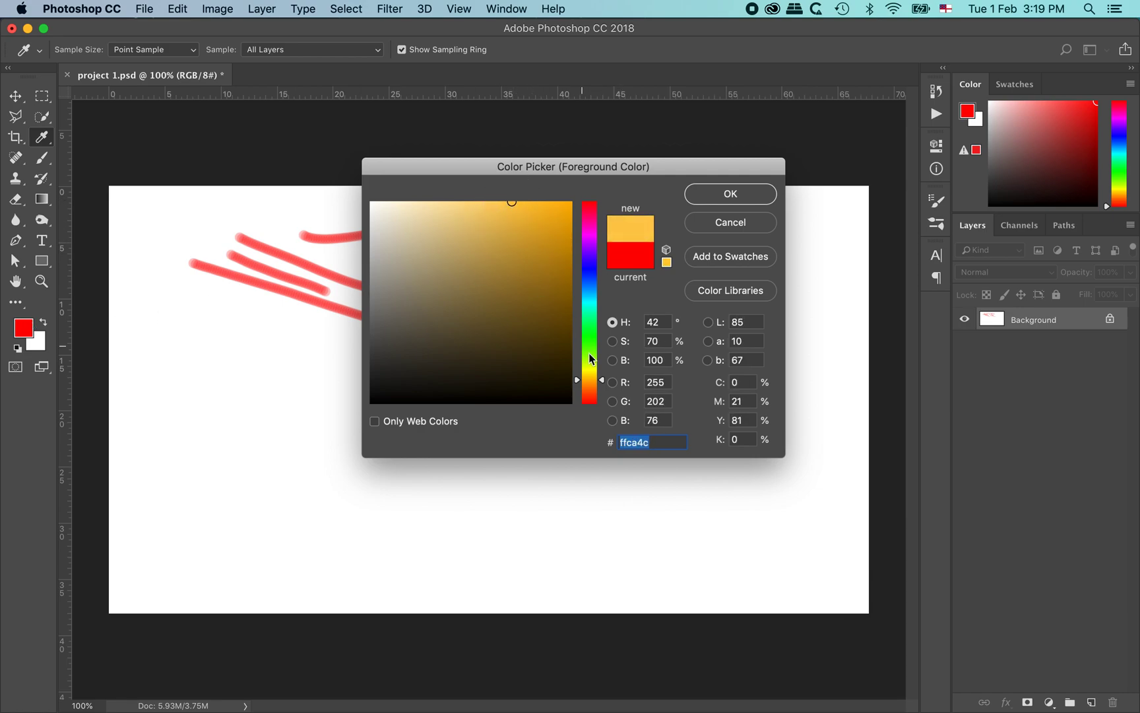
drag(605, 383, 591, 387)
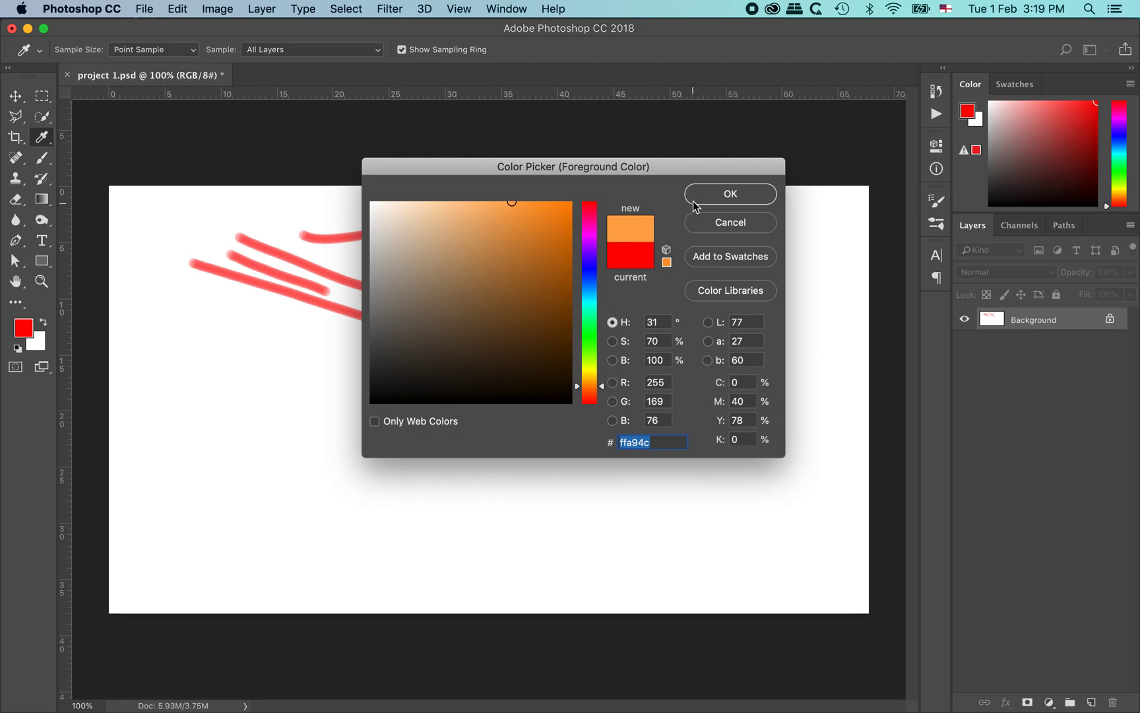
click(744, 198)
Step: Paint a cluster of crossing orange brush strokes below the straight red lines
key(b)
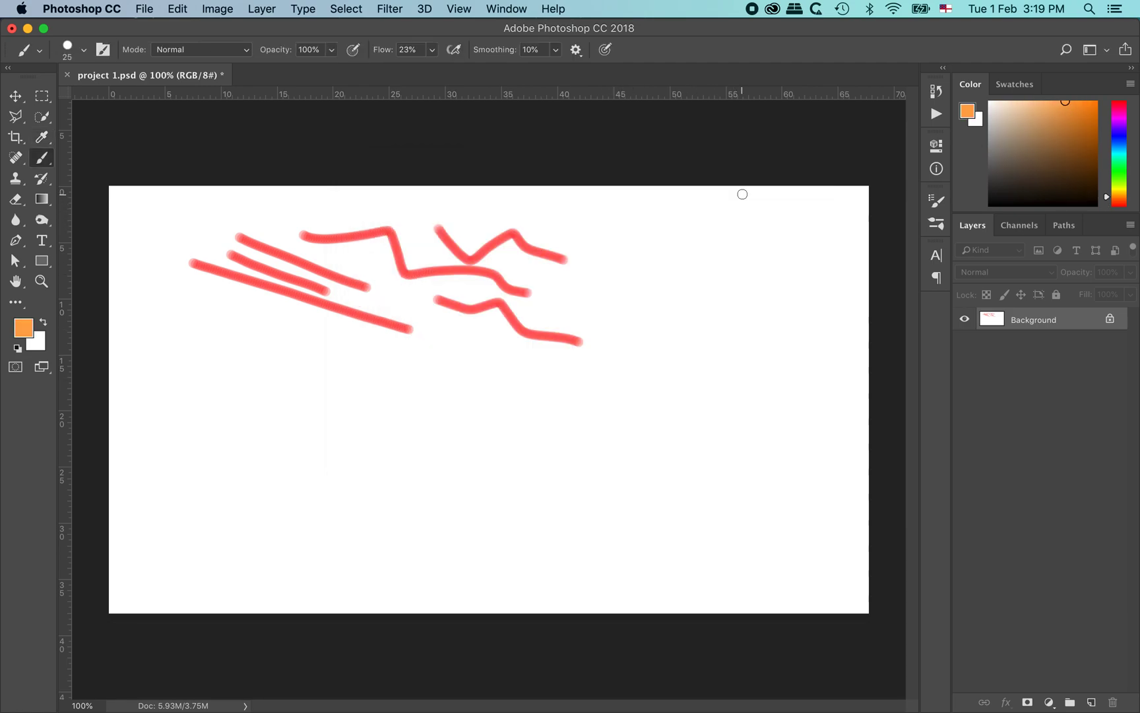
drag(261, 332, 397, 377)
mouse_move(307, 326)
mouse_down()
mouse_move(405, 378)
mouse_move(305, 325)
mouse_move(377, 386)
mouse_up()
drag(239, 352, 392, 396)
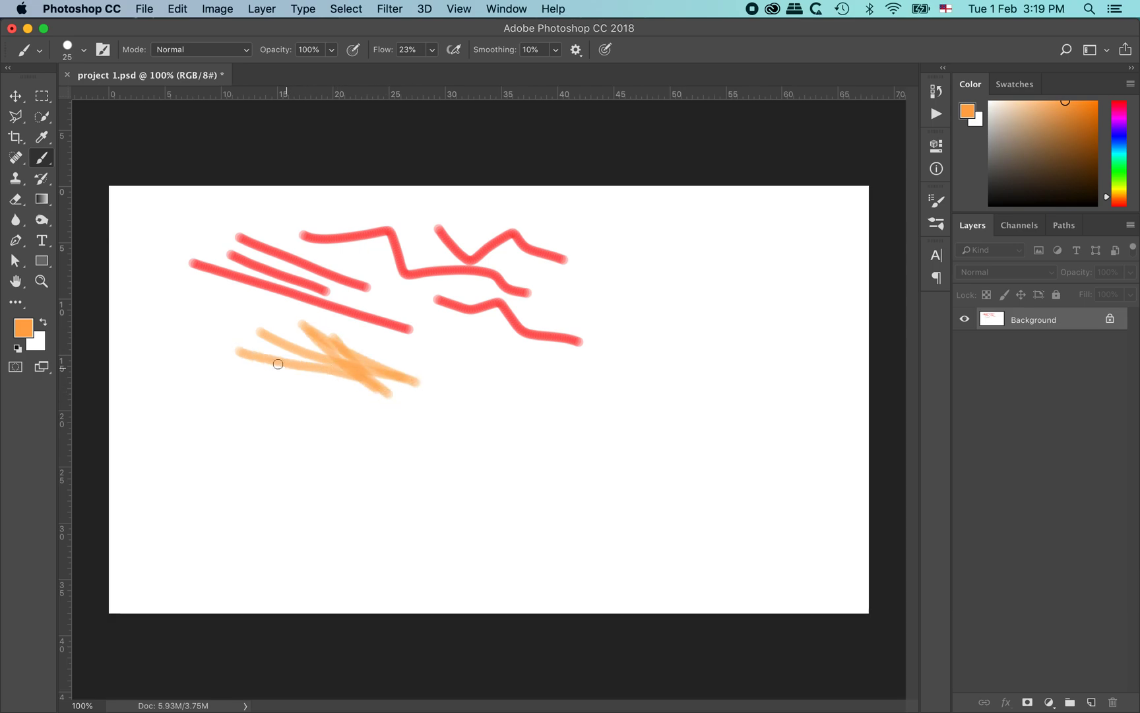
drag(259, 334, 366, 398)
drag(219, 318, 308, 399)
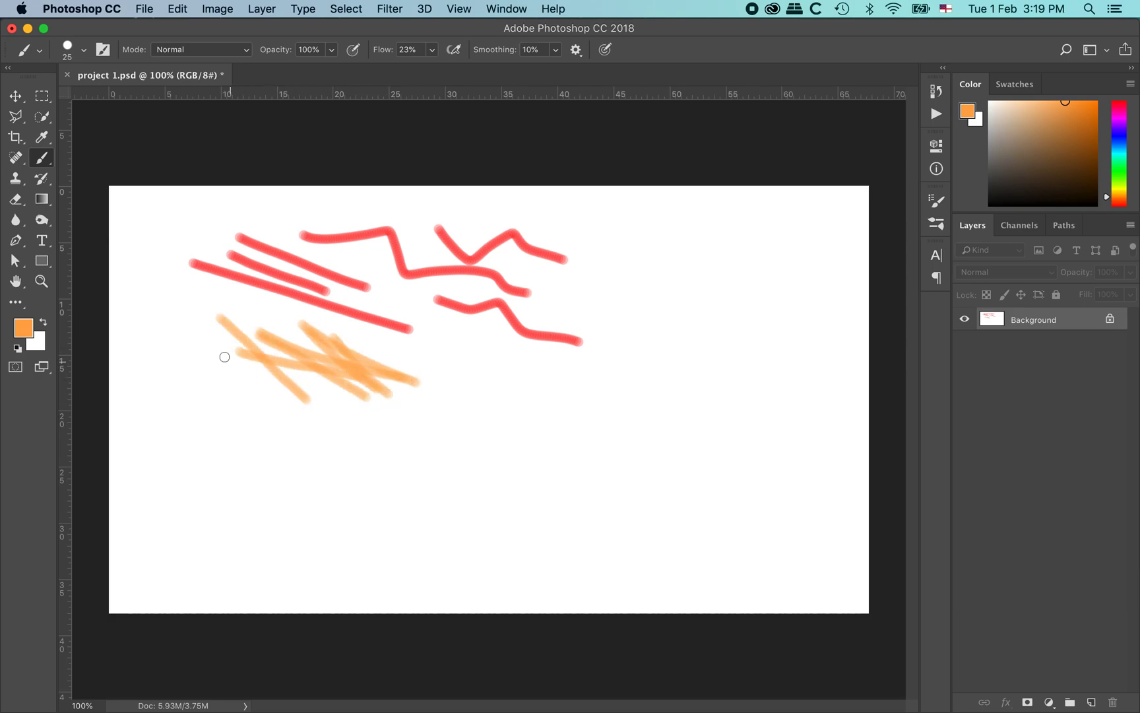
mouse_move(224, 354)
mouse_down()
mouse_move(307, 391)
mouse_move(273, 367)
mouse_move(332, 418)
mouse_up()
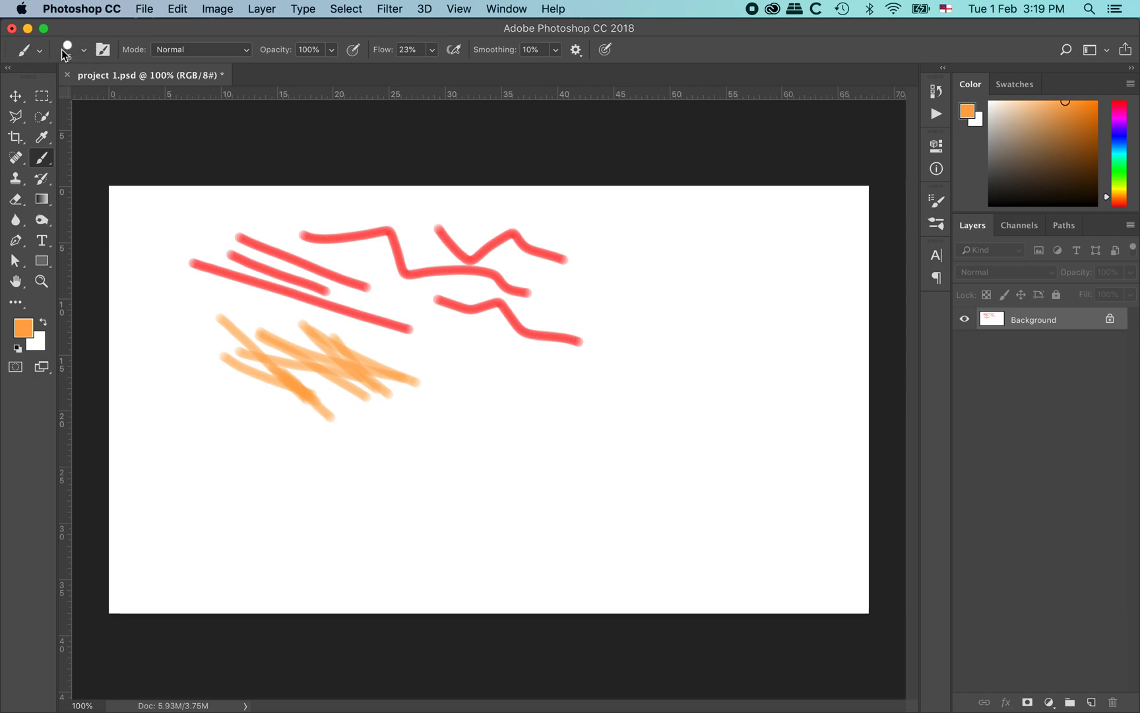
Step: Set the brush size to 175 px and its hardness to 0%
click(84, 53)
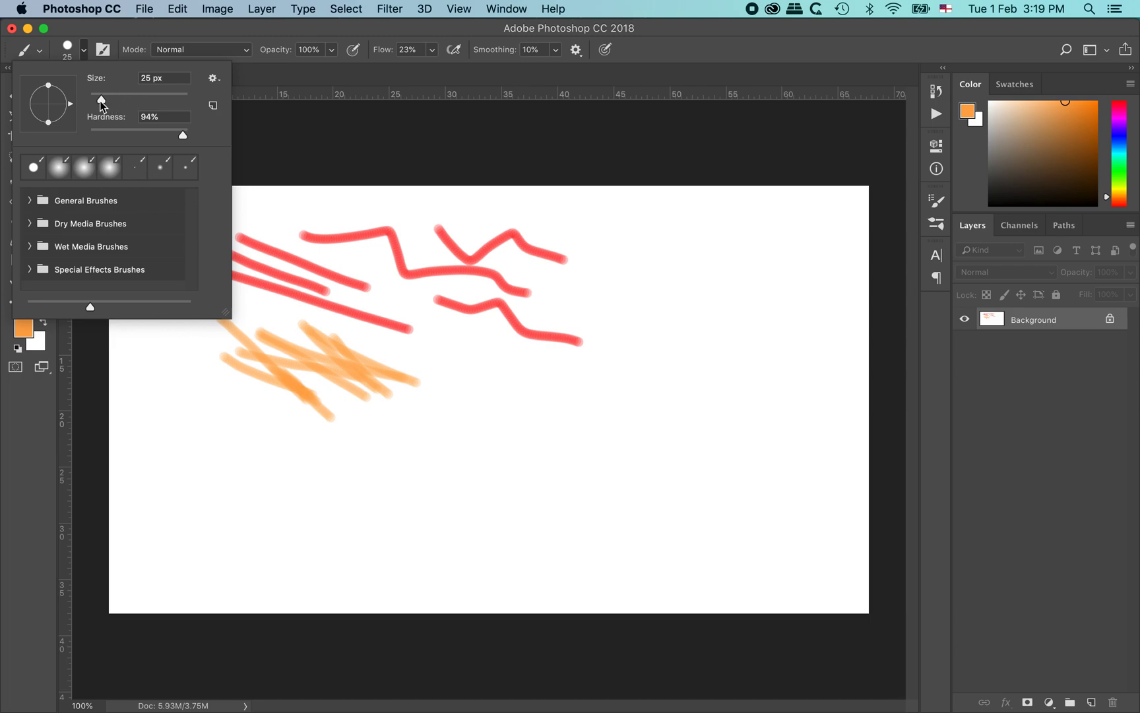
drag(101, 99, 141, 98)
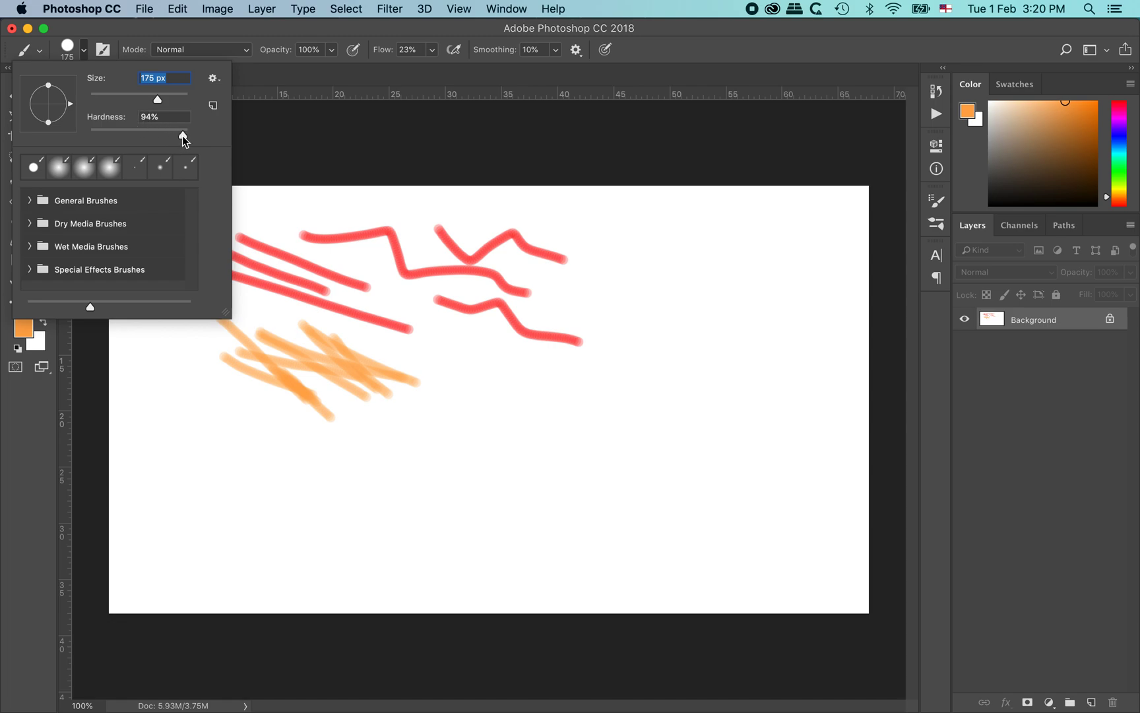
drag(183, 137, 83, 130)
Step: Paint broad, overlapping soft orange strokes from the canvas centre to its right edge, below the red zigzags
drag(437, 346, 629, 410)
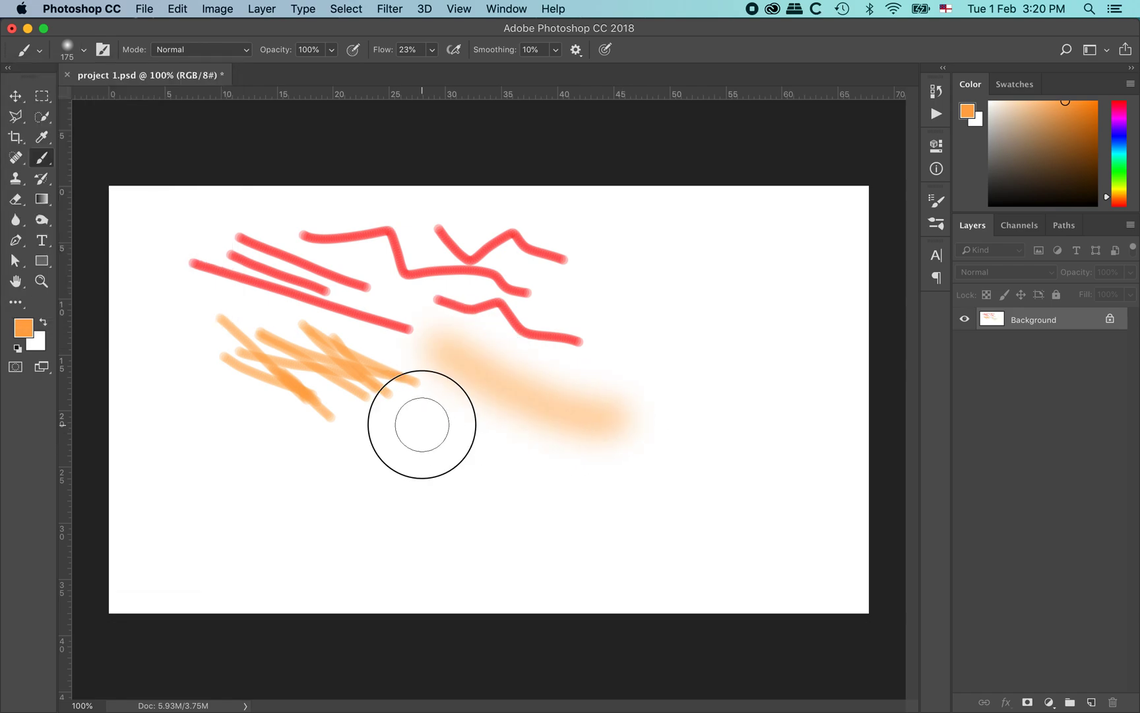
mouse_move(423, 416)
mouse_down()
mouse_move(566, 468)
mouse_move(683, 456)
mouse_up()
mouse_move(582, 362)
mouse_down()
mouse_move(751, 422)
mouse_move(705, 433)
mouse_move(524, 386)
mouse_move(675, 418)
mouse_move(725, 416)
mouse_move(540, 433)
mouse_move(653, 445)
mouse_move(513, 464)
mouse_move(673, 443)
mouse_move(677, 452)
mouse_move(466, 477)
mouse_move(594, 478)
mouse_move(645, 461)
mouse_move(550, 442)
mouse_move(760, 442)
mouse_move(625, 485)
mouse_move(731, 421)
mouse_move(622, 379)
mouse_move(607, 394)
mouse_move(775, 446)
mouse_move(656, 369)
mouse_move(720, 423)
mouse_move(783, 449)
mouse_move(564, 507)
mouse_move(541, 496)
mouse_move(744, 472)
mouse_move(607, 491)
mouse_move(747, 445)
mouse_move(655, 450)
mouse_move(771, 455)
mouse_move(689, 425)
mouse_move(664, 399)
mouse_up()
mouse_move(741, 455)
mouse_down()
mouse_move(812, 440)
mouse_move(706, 381)
mouse_move(814, 433)
mouse_move(744, 445)
mouse_move(705, 472)
mouse_move(719, 481)
mouse_move(824, 399)
mouse_move(748, 388)
mouse_move(841, 401)
mouse_move(741, 460)
mouse_move(815, 428)
mouse_move(856, 387)
mouse_move(700, 414)
mouse_move(824, 399)
mouse_move(707, 412)
mouse_move(700, 431)
mouse_move(817, 408)
mouse_move(614, 438)
mouse_move(745, 423)
mouse_move(647, 472)
mouse_move(622, 466)
mouse_move(761, 450)
mouse_move(684, 472)
mouse_move(548, 458)
mouse_move(477, 411)
mouse_move(632, 449)
mouse_move(661, 398)
mouse_move(652, 346)
mouse_move(760, 401)
mouse_move(598, 379)
mouse_move(581, 349)
mouse_move(628, 418)
mouse_move(733, 401)
mouse_move(730, 357)
mouse_move(829, 417)
mouse_move(851, 407)
mouse_up()
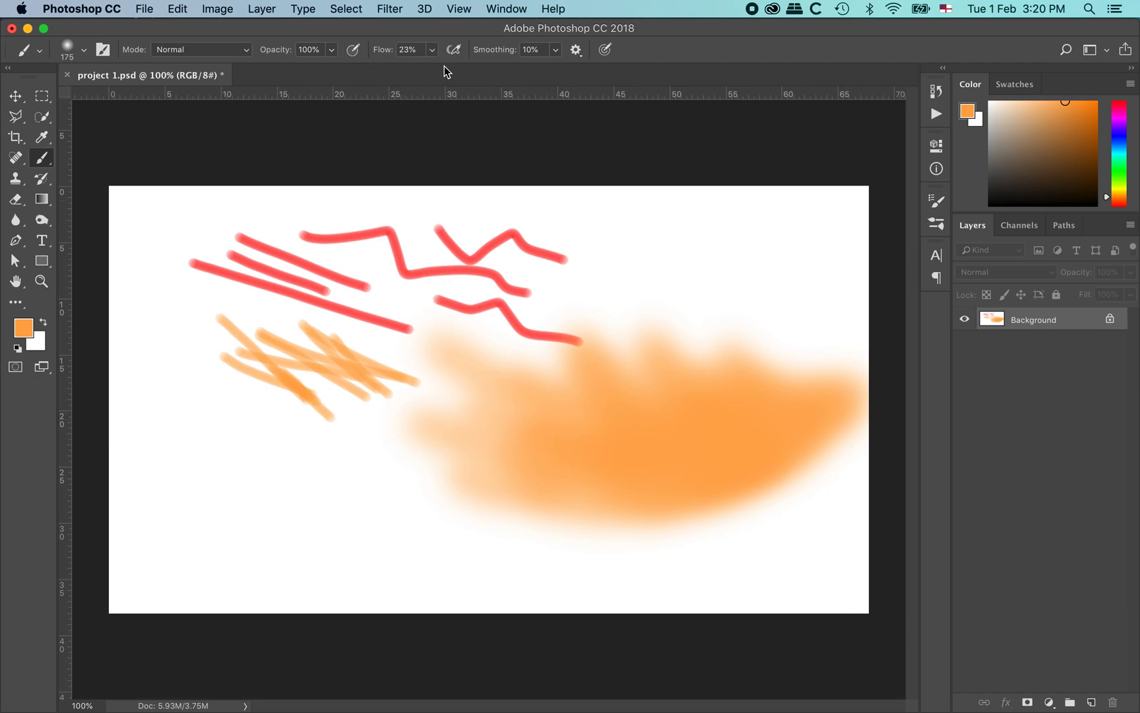
Step: Raise the brush flow to 100% and paint a solid orange patch in the upper-right area of the canvas
mouse_move(433, 61)
mouse_down()
mouse_move(433, 51)
mouse_move(504, 83)
mouse_move(450, 53)
mouse_up()
mouse_move(591, 208)
mouse_down()
mouse_move(728, 294)
mouse_move(666, 225)
mouse_move(795, 289)
mouse_move(782, 292)
mouse_move(736, 234)
mouse_move(820, 289)
mouse_move(628, 275)
mouse_move(608, 260)
mouse_move(741, 312)
mouse_move(657, 247)
mouse_move(796, 313)
mouse_move(730, 269)
mouse_move(784, 304)
mouse_move(768, 247)
mouse_move(792, 260)
mouse_move(809, 287)
mouse_move(698, 298)
mouse_move(779, 336)
mouse_up()
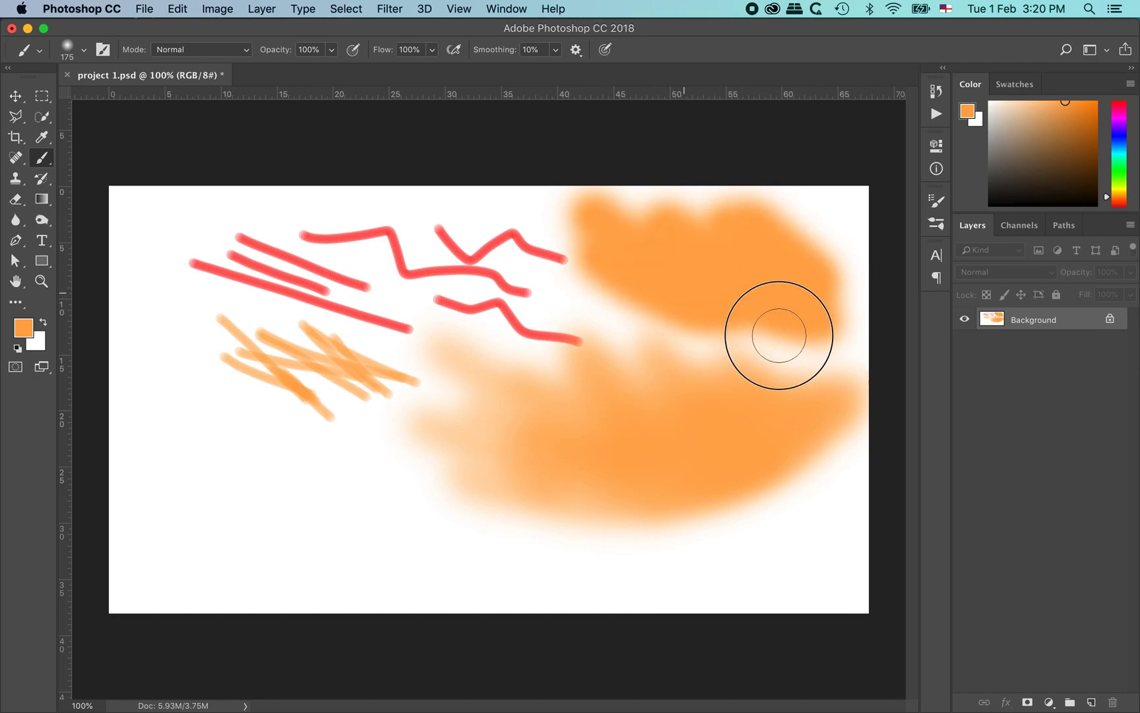
Step: Change the foreground colour to blue and paint three soft-edged strokes across the lower-left and central canvas
click(27, 328)
drag(589, 283, 590, 282)
click(729, 193)
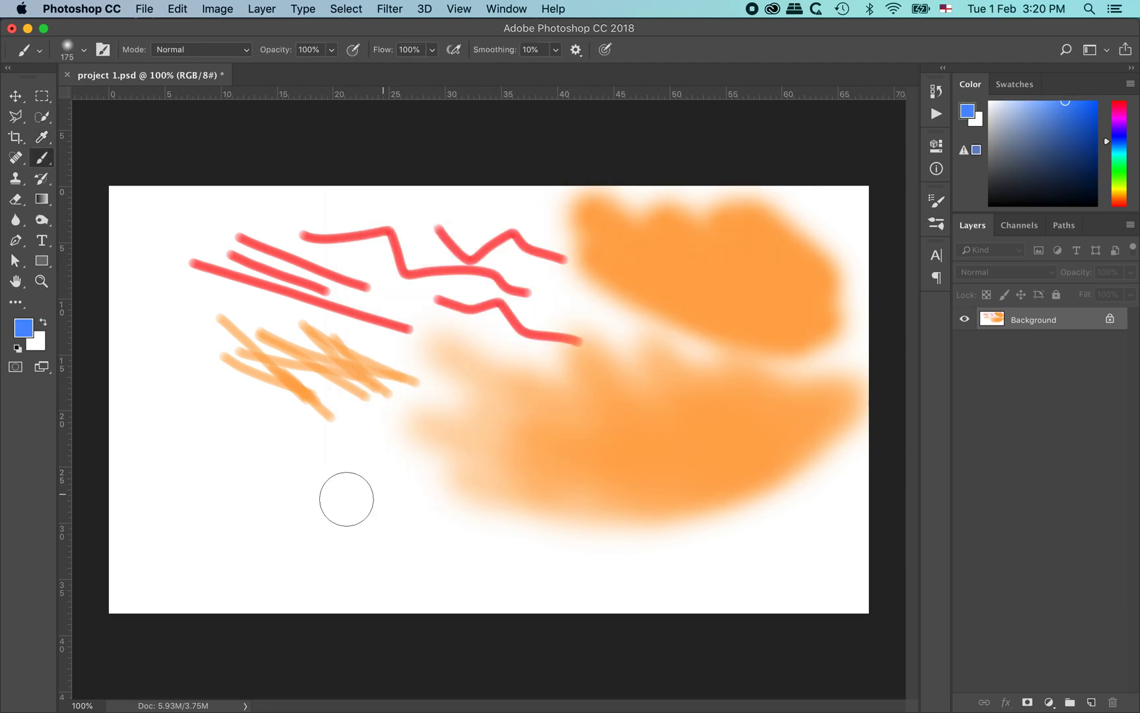
drag(185, 435, 234, 457)
drag(305, 497, 411, 522)
mouse_move(423, 432)
mouse_down()
mouse_move(479, 471)
mouse_move(610, 522)
mouse_up()
drag(429, 551, 443, 565)
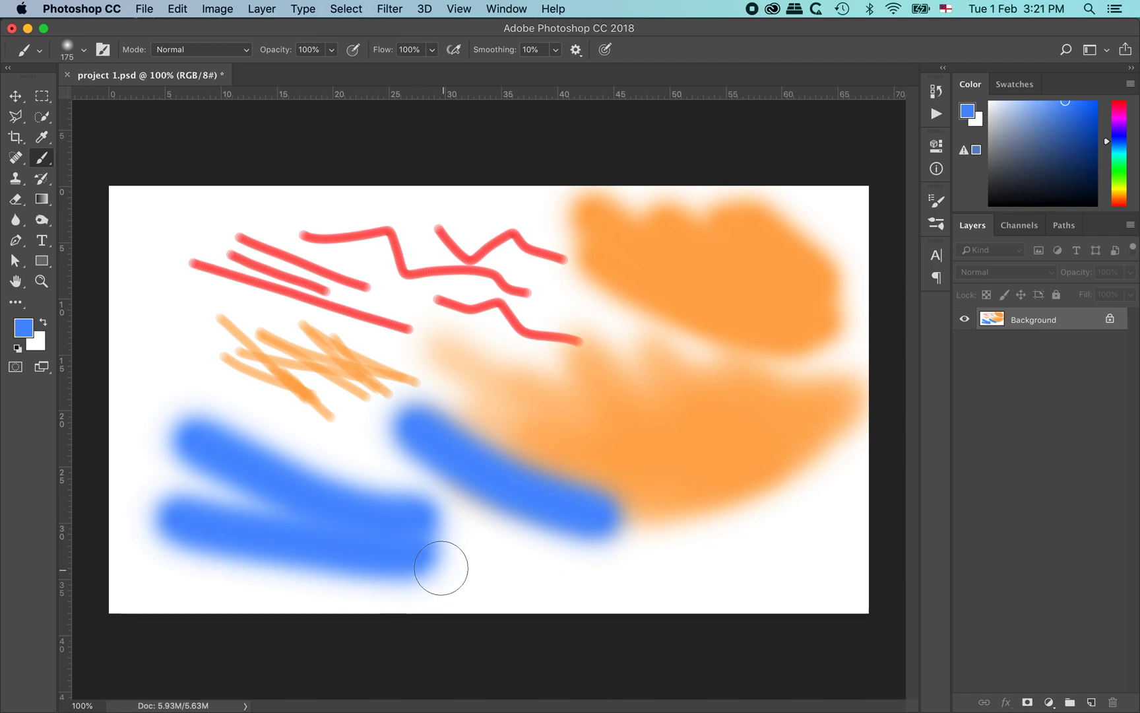
Step: Set the 175 px brush's hardness to 100%
click(84, 51)
click(85, 48)
click(85, 48)
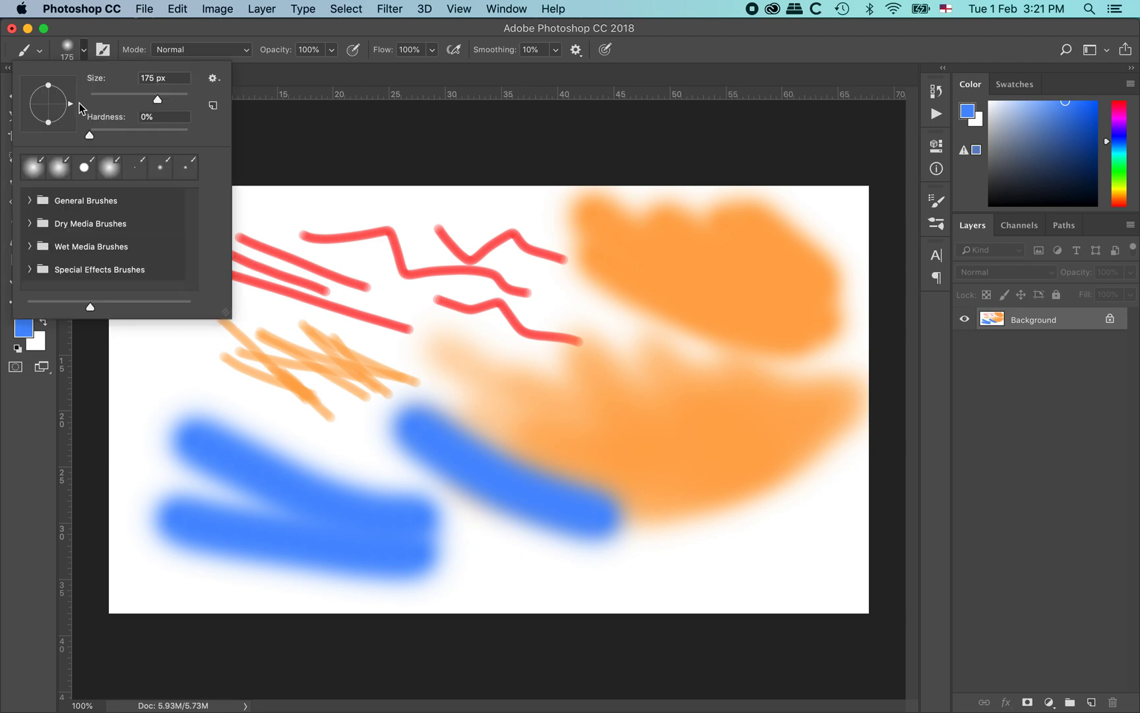
drag(90, 136, 203, 145)
click(84, 50)
Step: Paint a hard-edged blue band diagonally down from the canvas's left side and fill the lower-right area with overlapping strokes
mouse_move(156, 342)
mouse_down()
mouse_move(251, 415)
mouse_move(330, 432)
mouse_move(473, 505)
mouse_move(503, 537)
mouse_move(649, 549)
mouse_up()
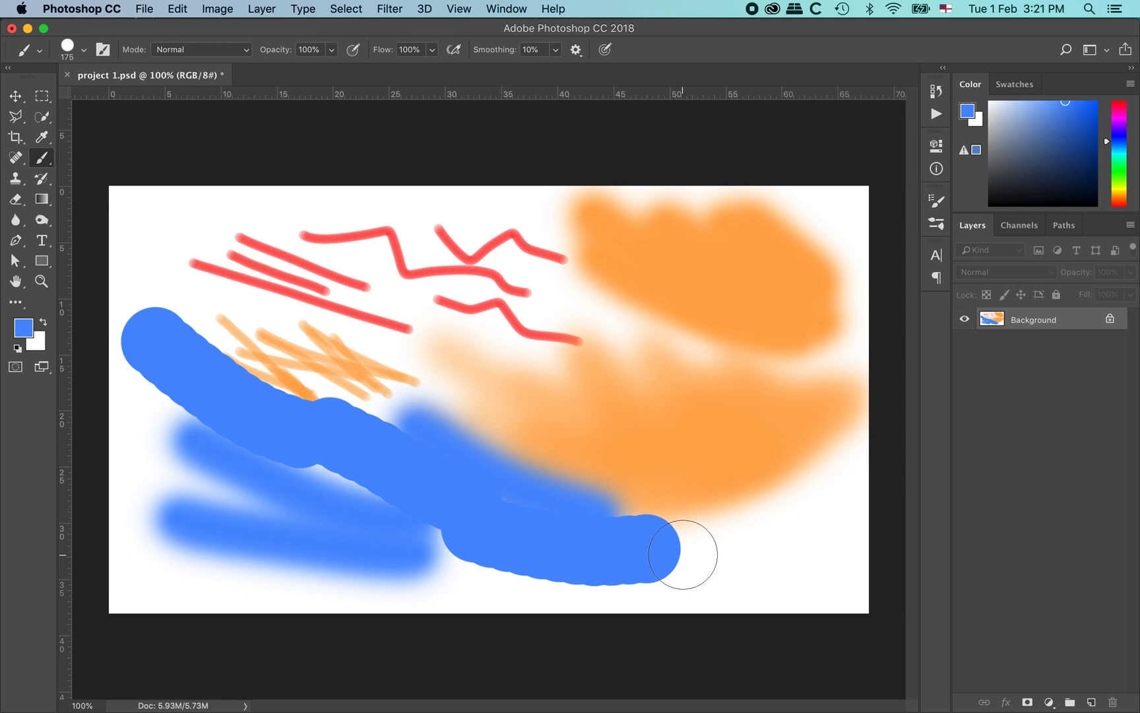
mouse_move(683, 554)
mouse_down()
mouse_move(748, 554)
mouse_move(792, 529)
mouse_up()
mouse_move(706, 531)
mouse_down()
mouse_move(809, 496)
mouse_move(825, 478)
mouse_up()
mouse_move(763, 565)
mouse_down()
mouse_move(848, 491)
mouse_move(743, 586)
mouse_up()
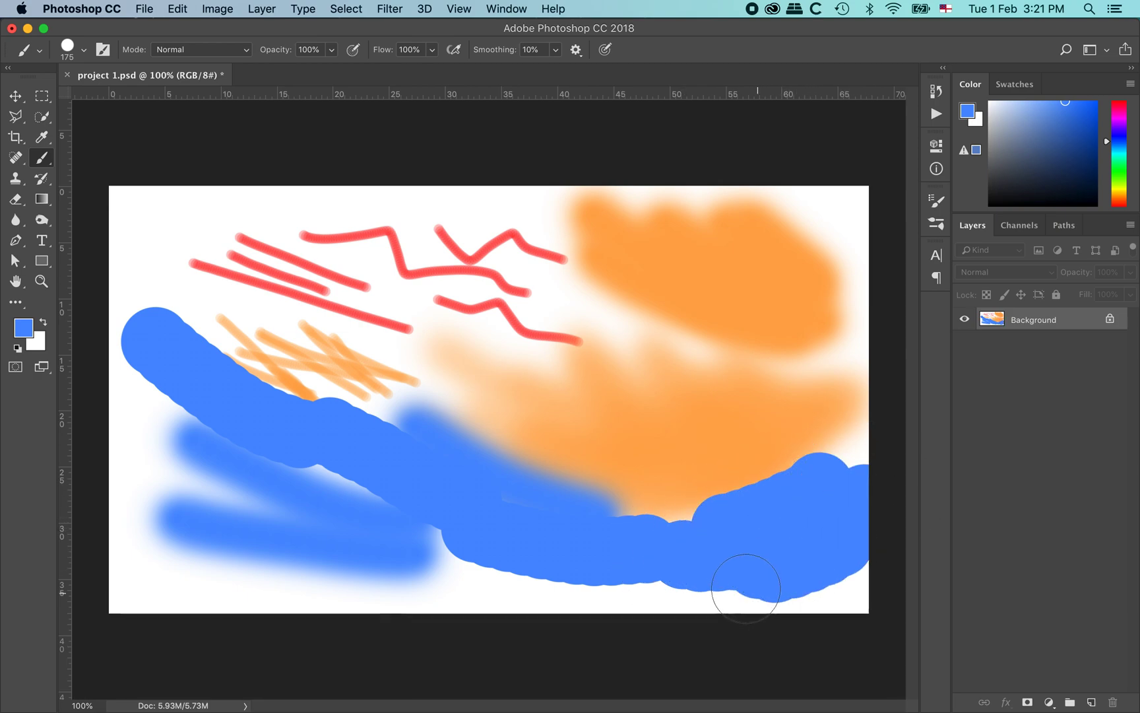
mouse_move(590, 571)
mouse_down()
mouse_move(840, 573)
mouse_move(881, 590)
mouse_up()
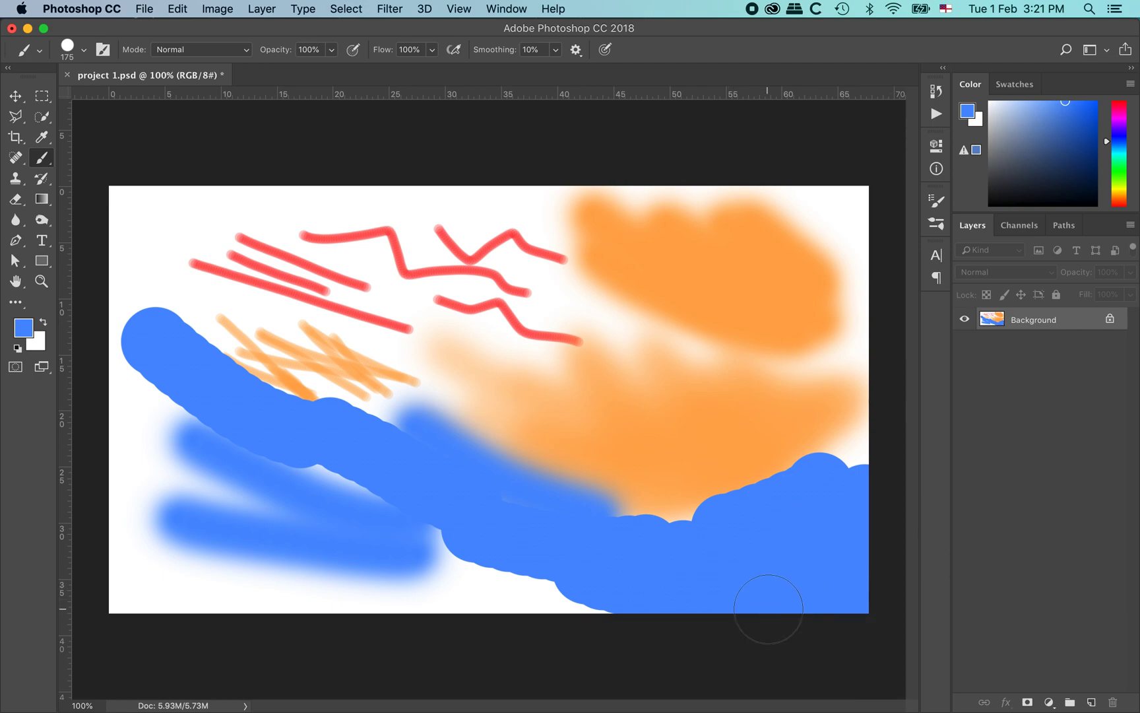
mouse_move(579, 563)
mouse_down()
mouse_move(440, 521)
mouse_move(708, 654)
mouse_move(728, 656)
mouse_move(489, 534)
mouse_move(467, 508)
mouse_move(693, 566)
mouse_move(750, 555)
mouse_up()
mouse_move(560, 527)
mouse_down()
mouse_move(745, 521)
mouse_move(886, 468)
mouse_up()
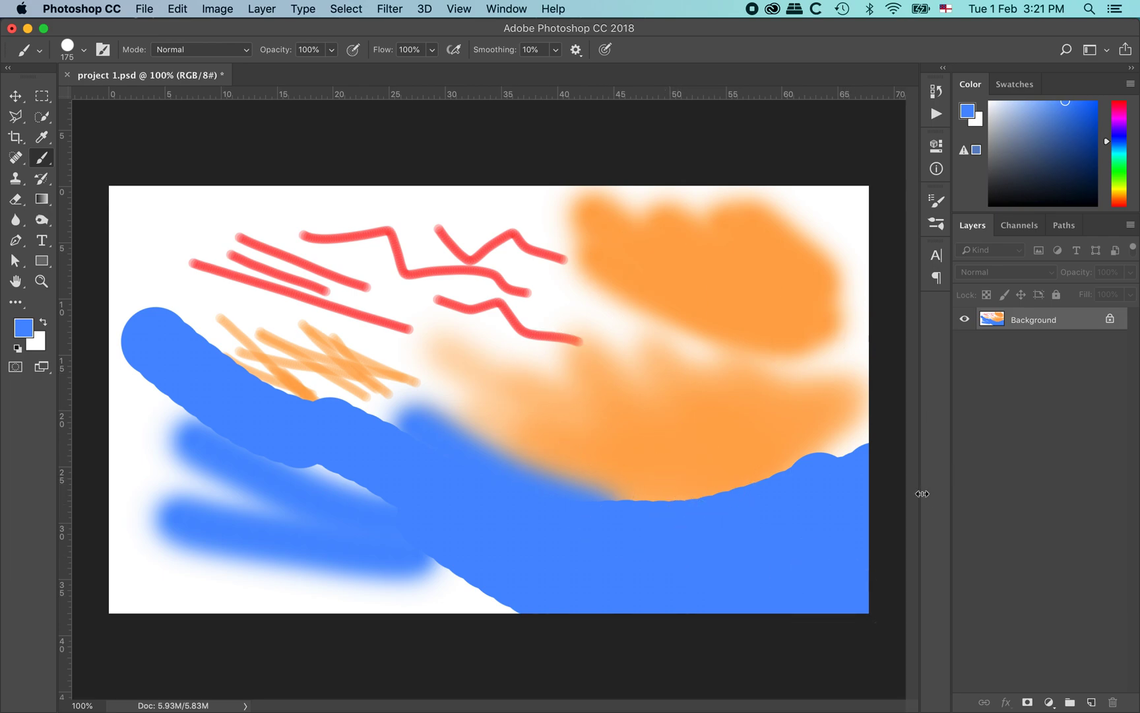
Step: Show the brush presets in an enlarged list and expand the General Brushes group
click(938, 225)
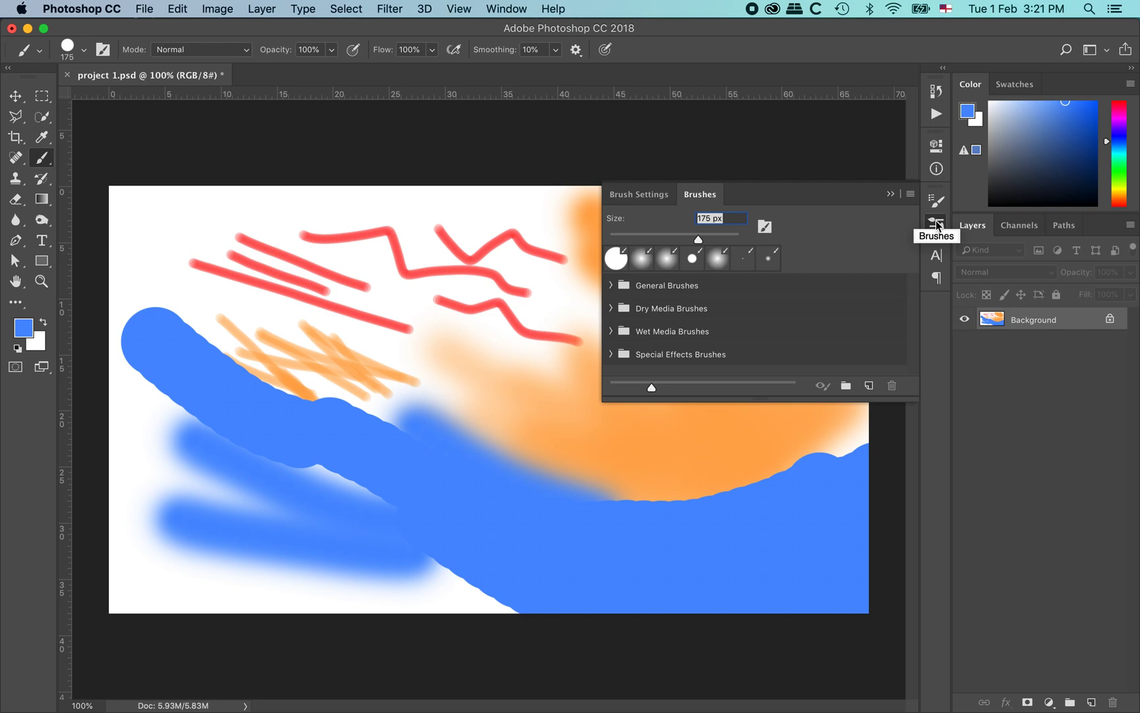
click(646, 197)
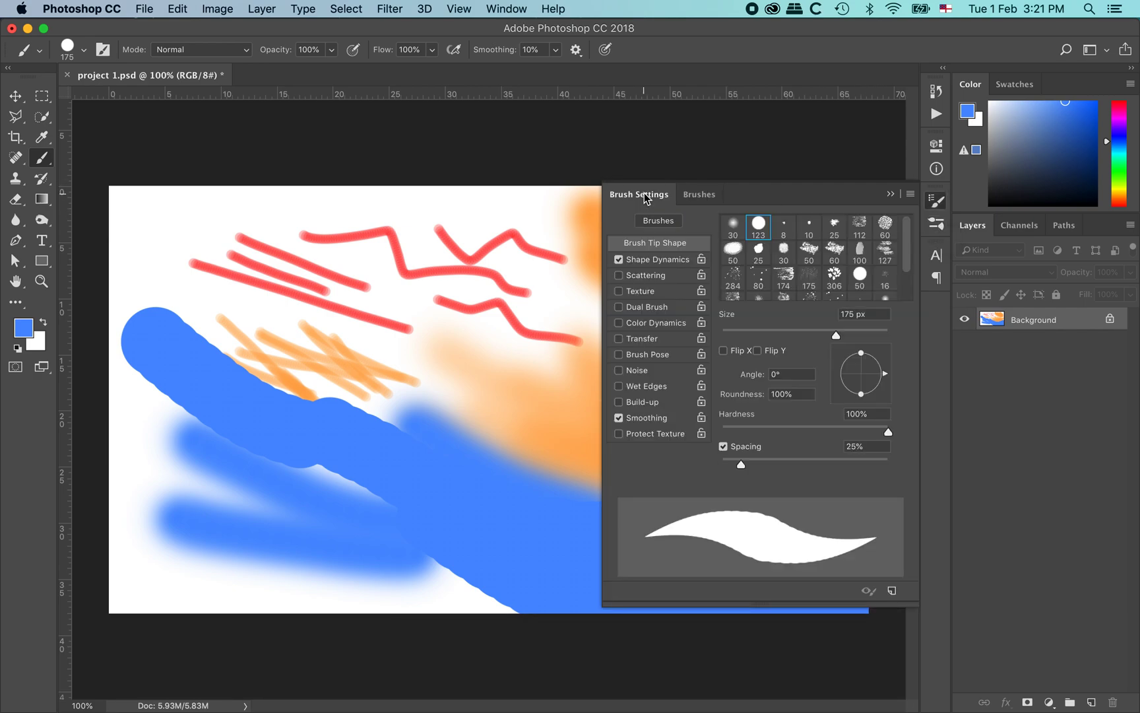
click(711, 197)
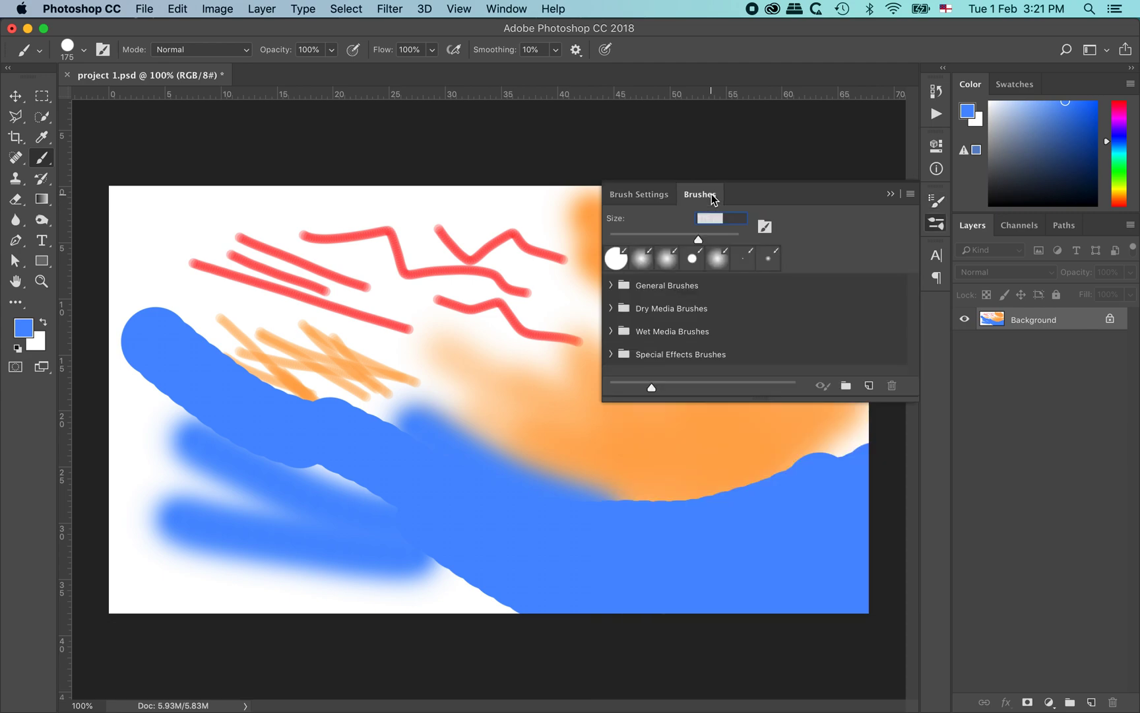
drag(736, 401, 728, 568)
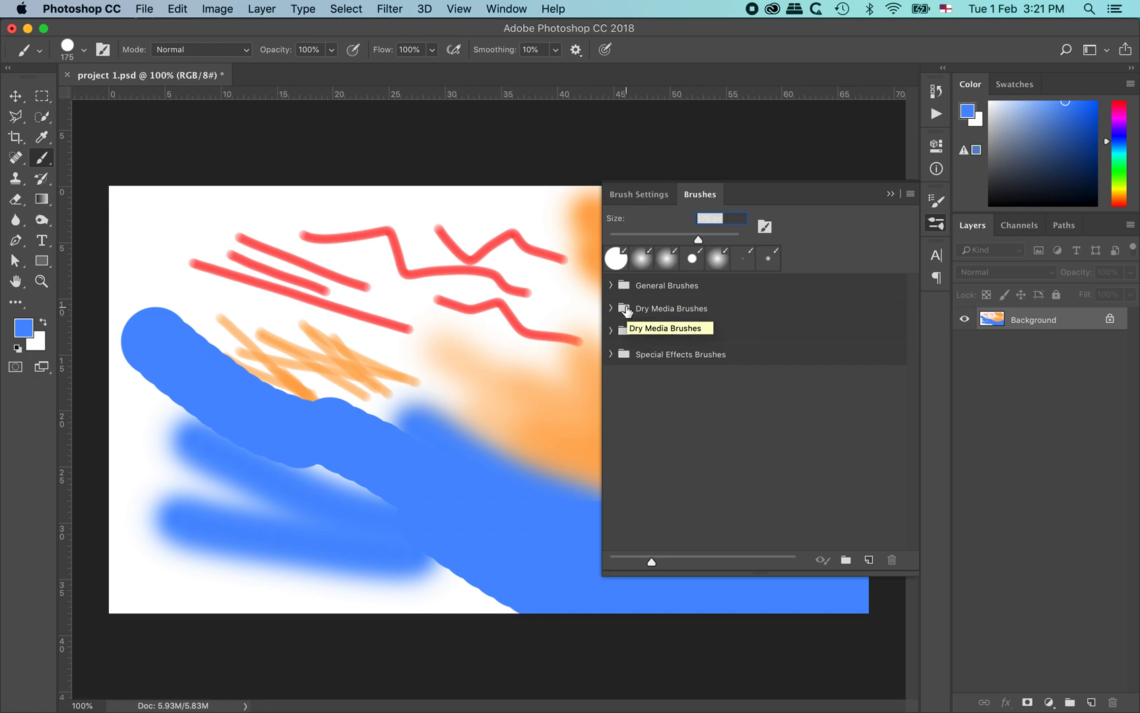
click(611, 287)
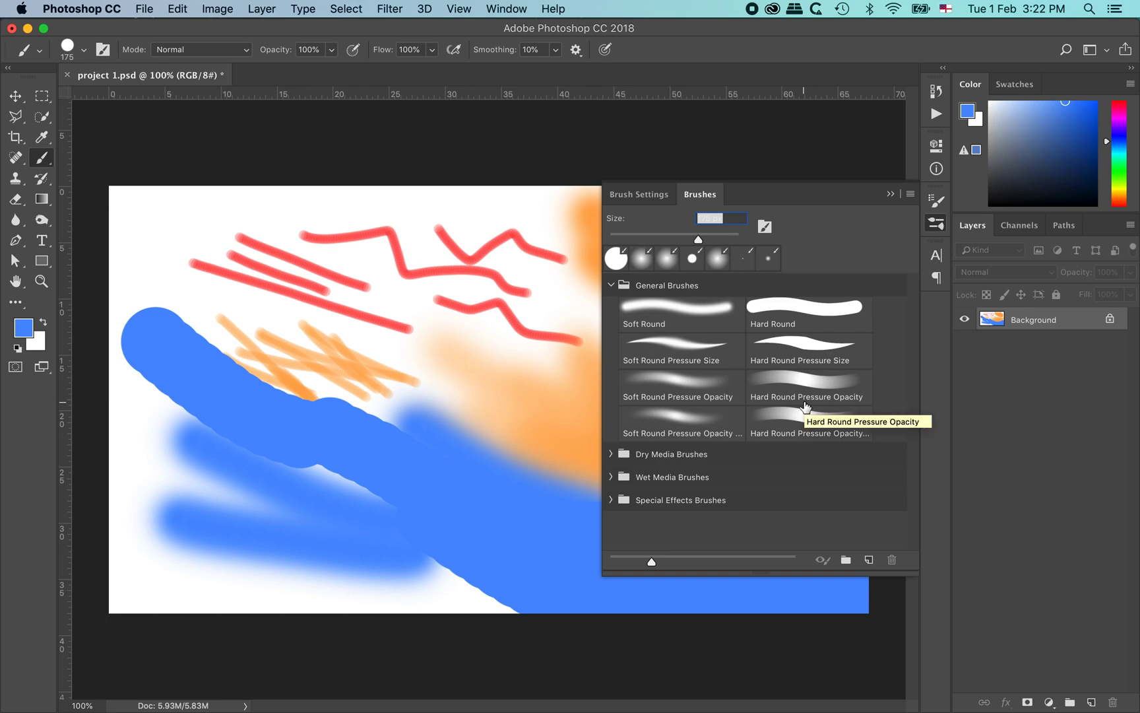
Step: Choose the Soft Round Pressure Size brush and paint two soft blue strokes over the red lines
click(667, 388)
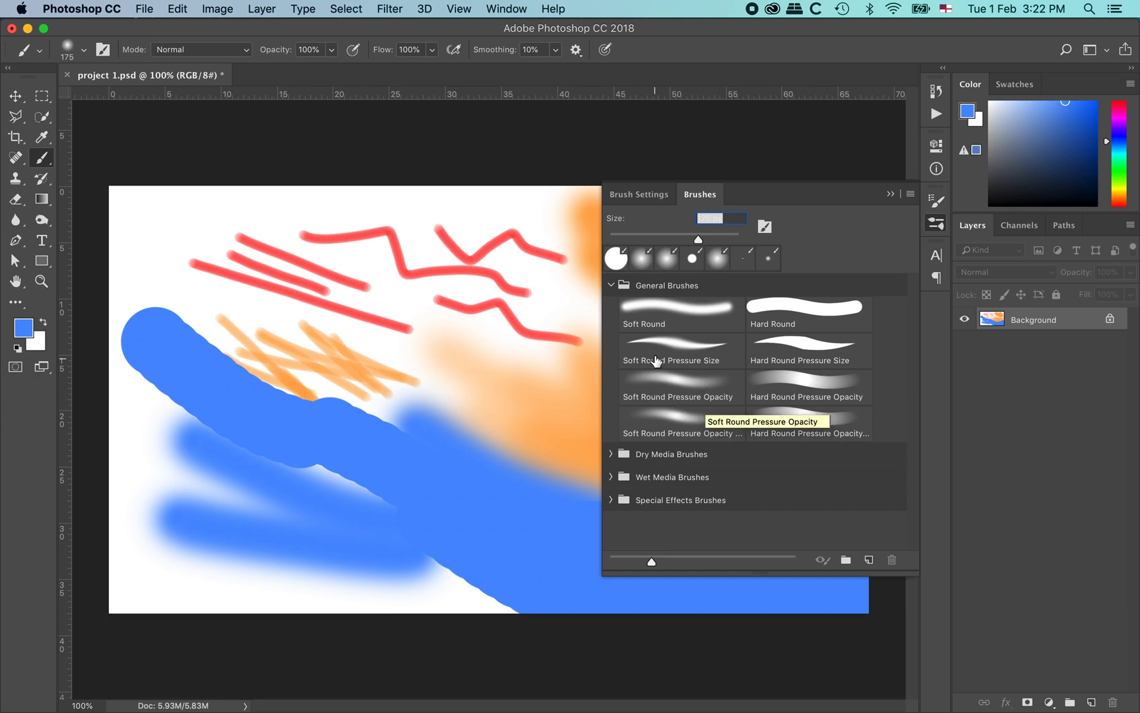
click(670, 354)
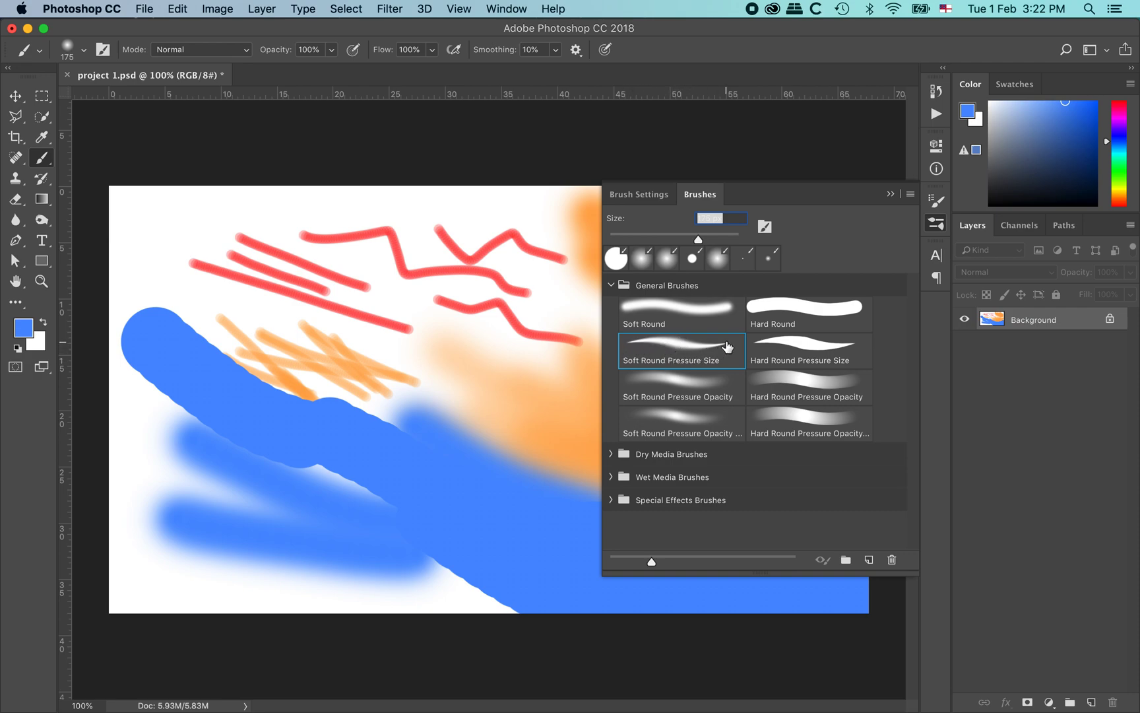
drag(218, 220, 544, 274)
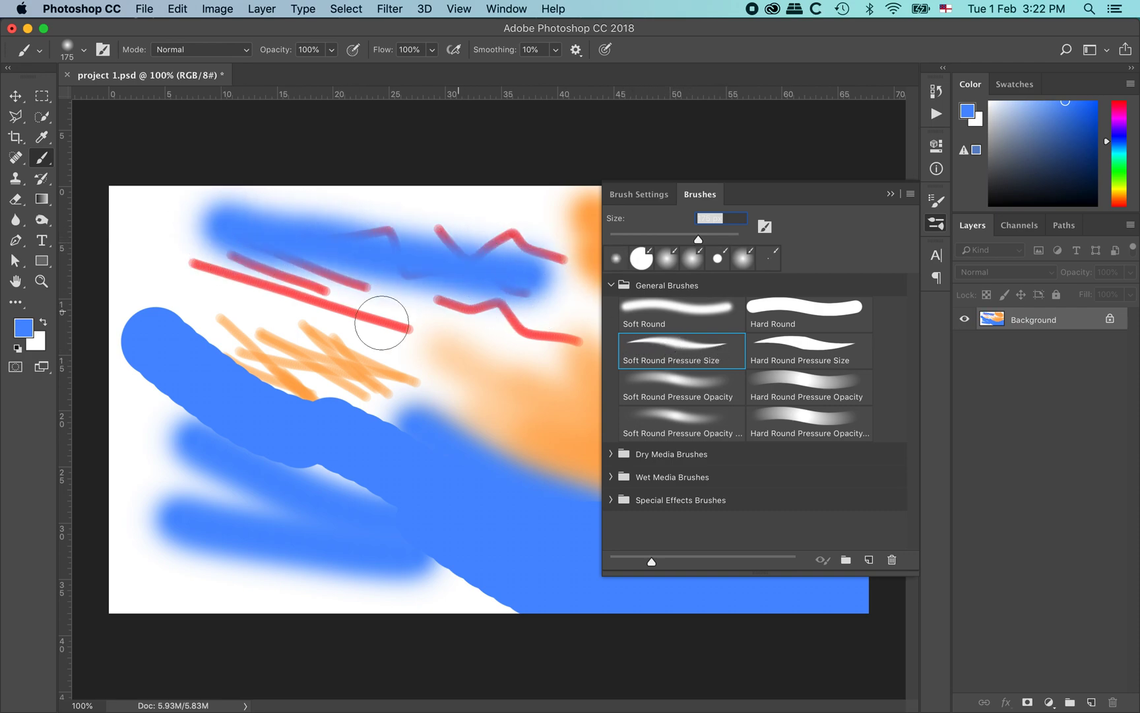
drag(249, 288, 466, 348)
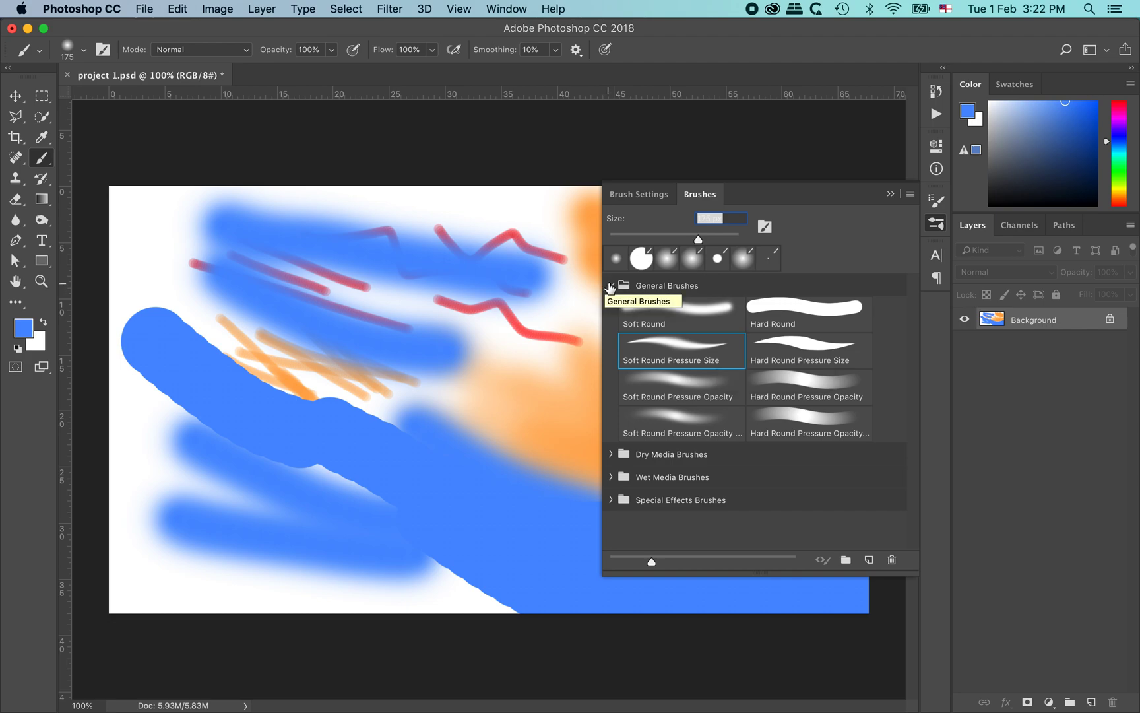
Step: Choose Kyle's Ultimate Pastel Palooza from the Dry Media Brushes and paint rough blue strokes along the canvas's left edge
click(611, 285)
click(611, 308)
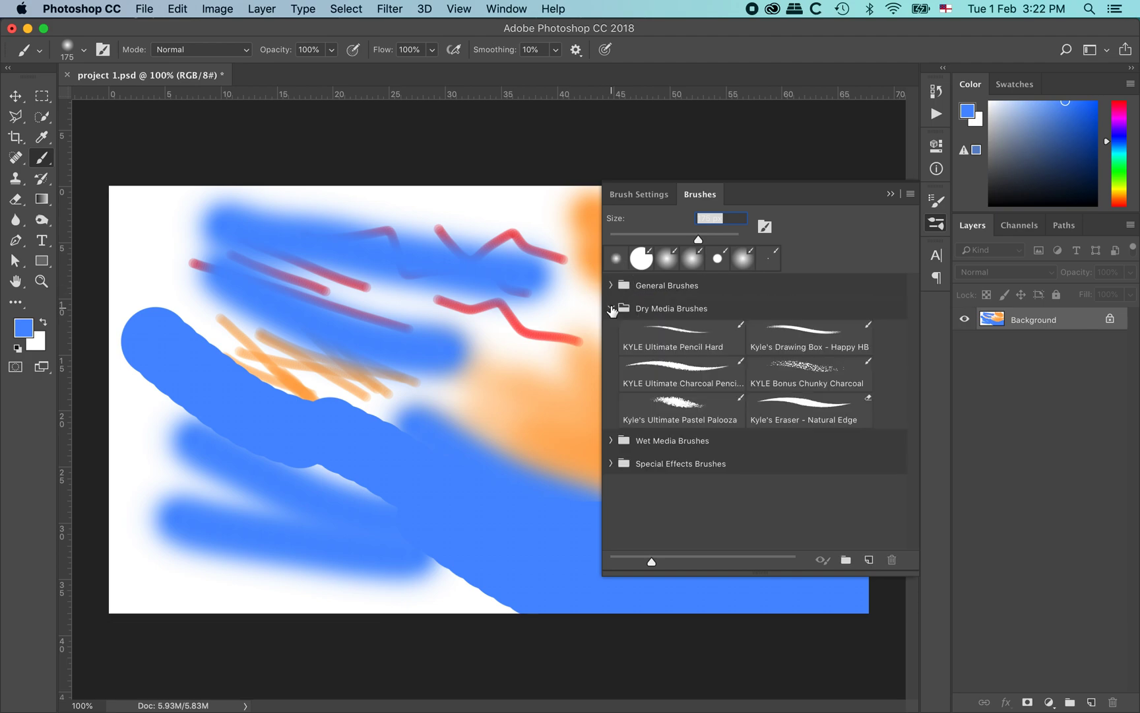
click(681, 404)
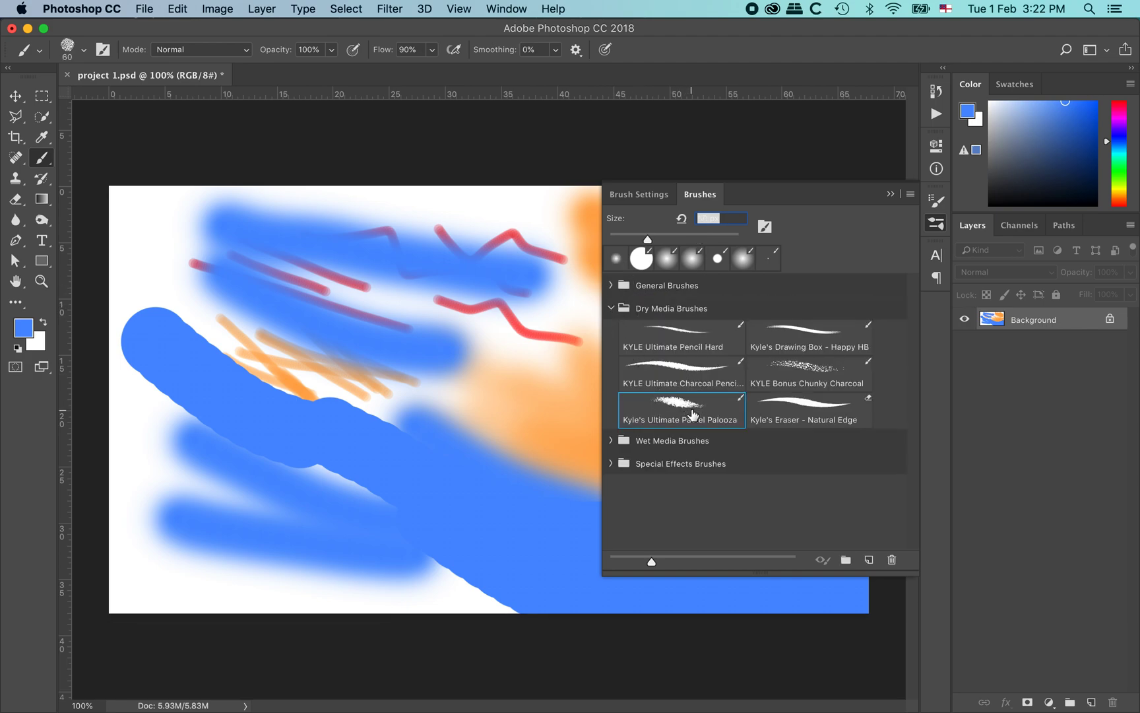
drag(125, 403, 159, 492)
mouse_move(139, 208)
mouse_down()
mouse_move(166, 293)
mouse_move(122, 222)
mouse_move(169, 215)
mouse_move(181, 278)
mouse_move(198, 271)
mouse_up()
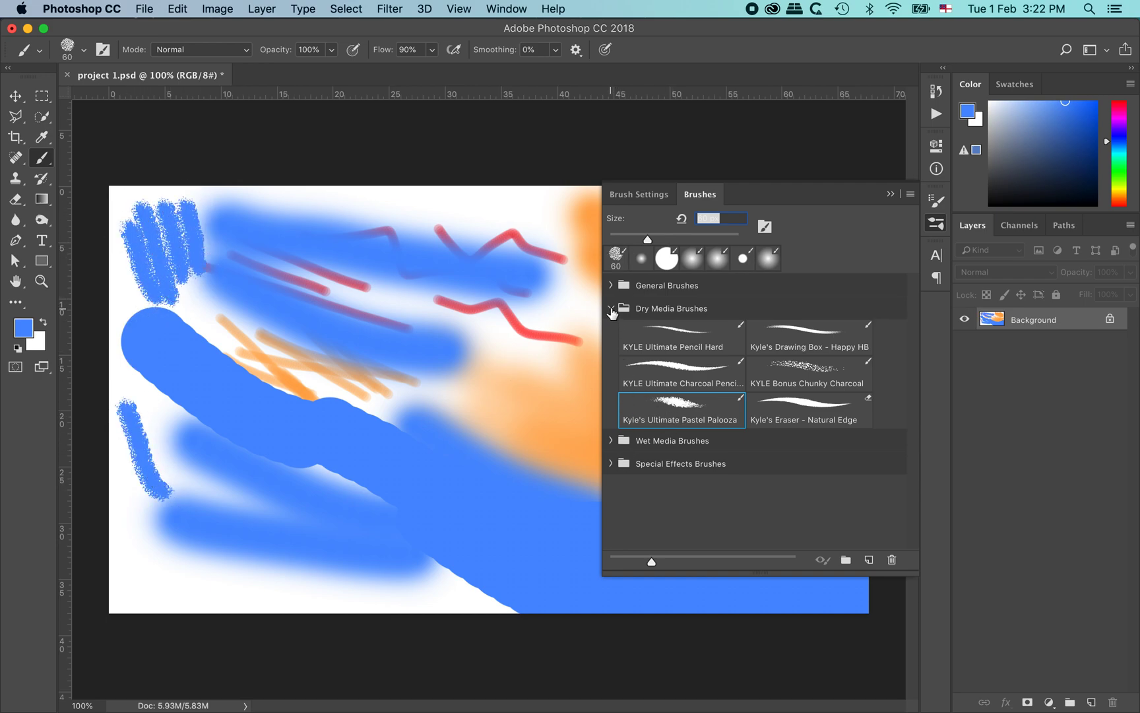
Step: Choose Kyle's Paintbox wet blender from the Wet Media Brushes and change the foreground colour to bright pink
click(612, 309)
click(612, 332)
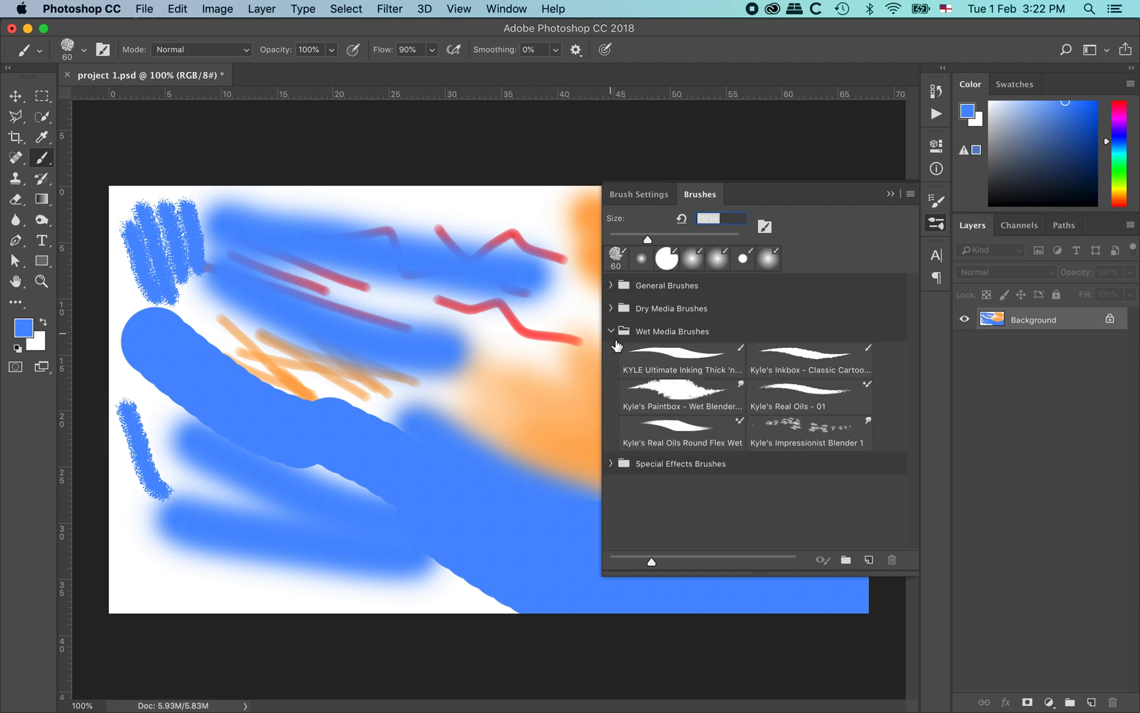
click(683, 395)
click(20, 330)
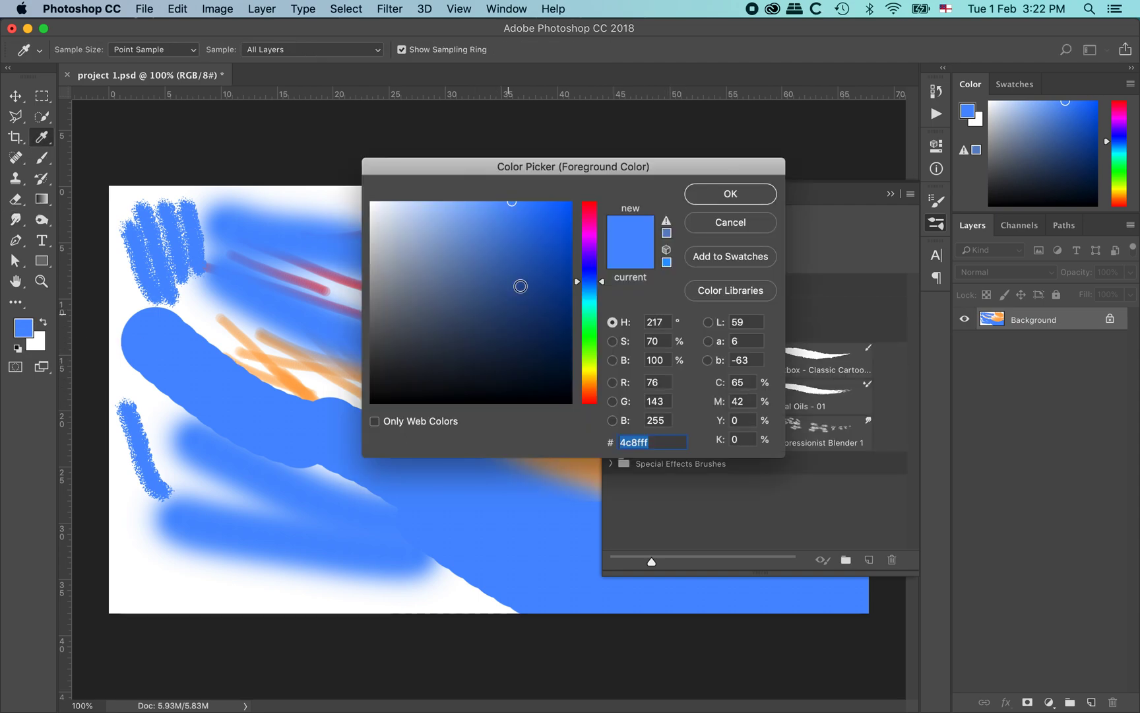
click(584, 215)
click(733, 193)
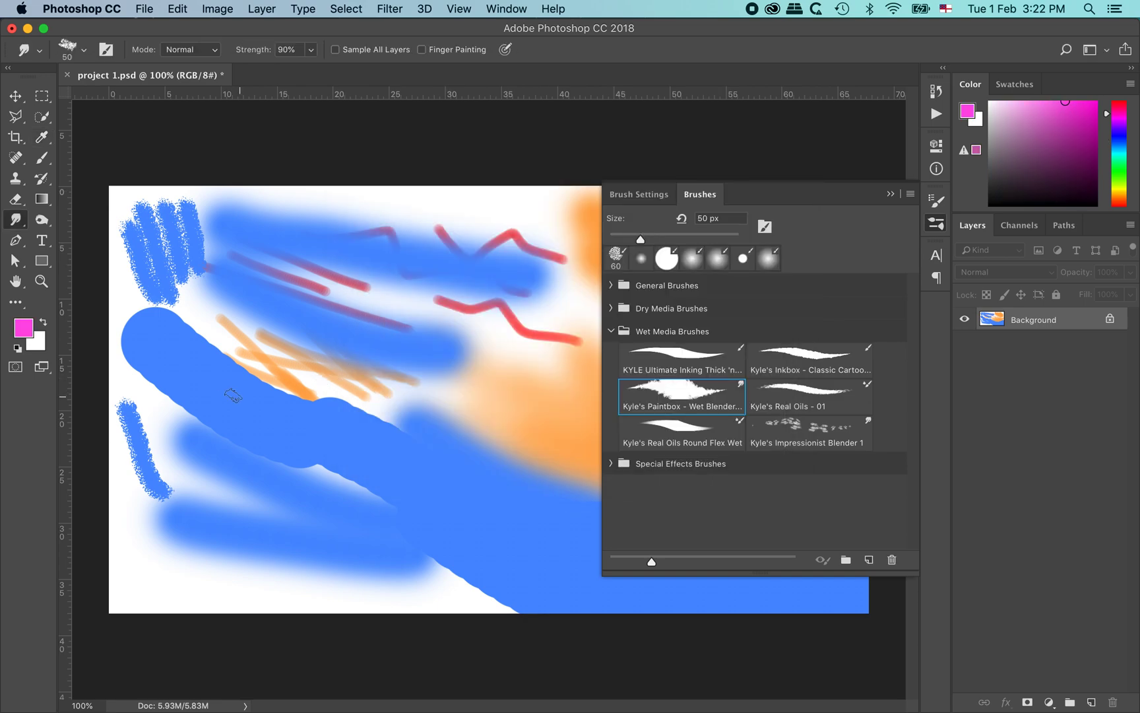
Step: Smear the blue, red and orange paint across the middle of the canvas with diagonal wet blender strokes
drag(290, 445, 370, 470)
drag(249, 376, 369, 459)
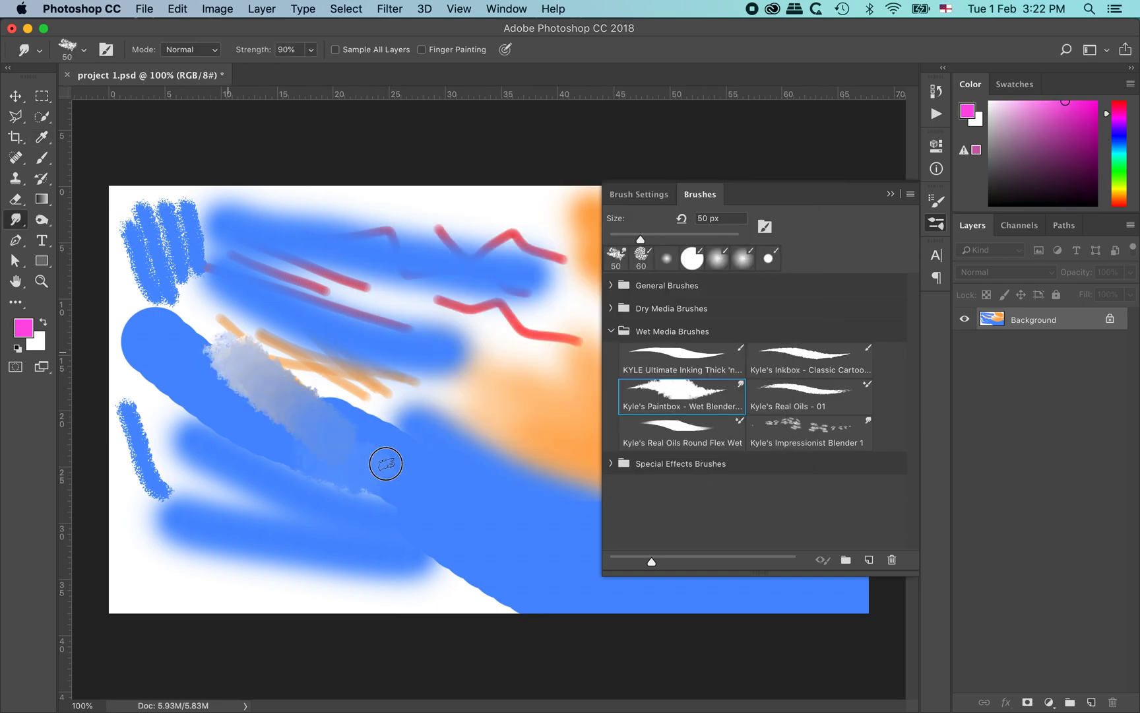
drag(294, 334, 429, 420)
drag(346, 272, 519, 441)
mouse_move(451, 313)
mouse_down()
mouse_move(514, 367)
mouse_move(553, 437)
mouse_up()
drag(460, 260, 553, 421)
drag(404, 358, 526, 474)
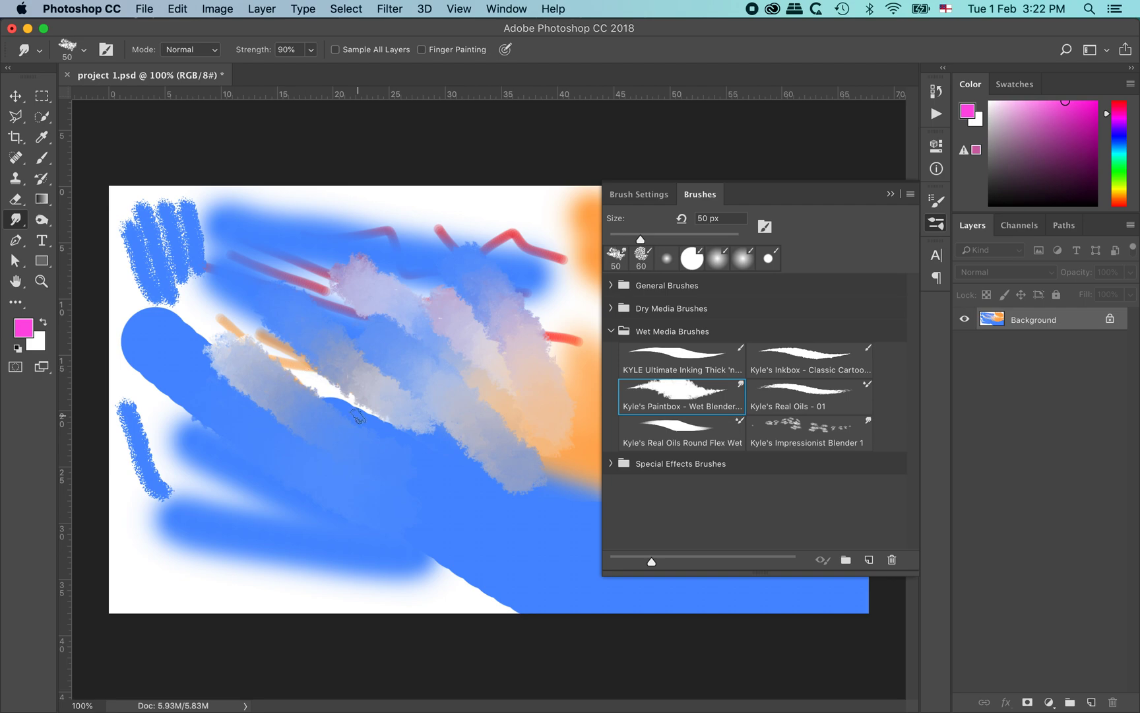
drag(310, 374, 485, 482)
drag(315, 413, 435, 509)
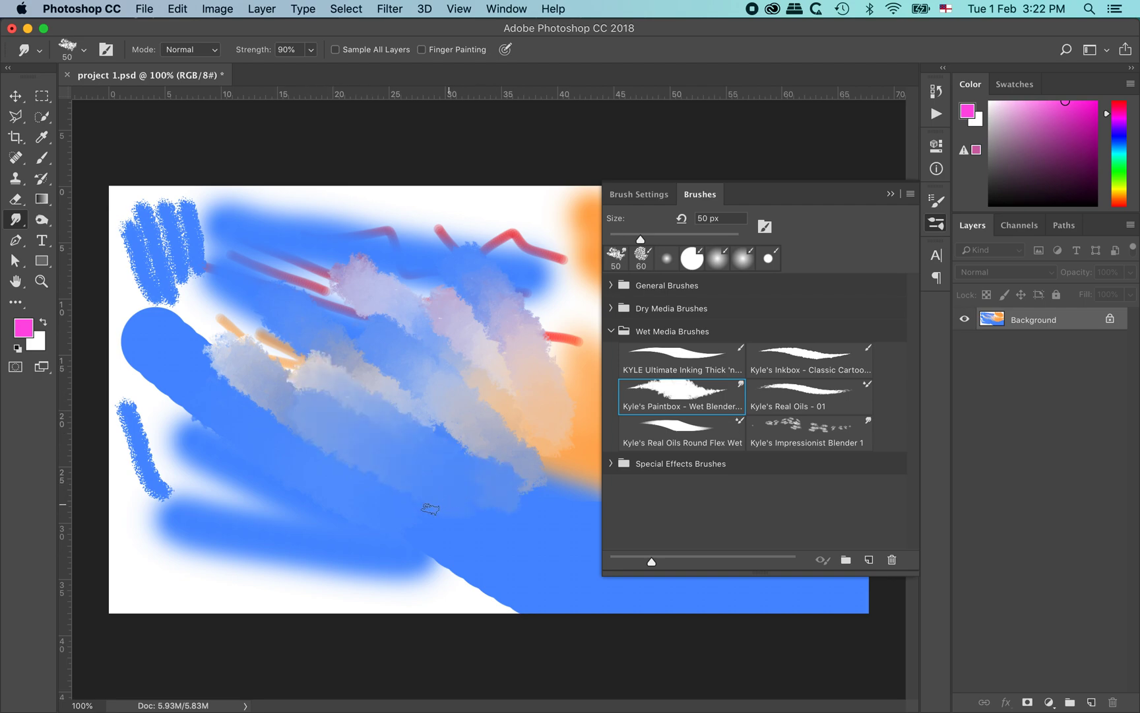
Step: Blend the blue pastel strokes, the remaining thin orange lines and the orange area's left edge with short smears
drag(183, 310, 270, 452)
drag(142, 267, 201, 376)
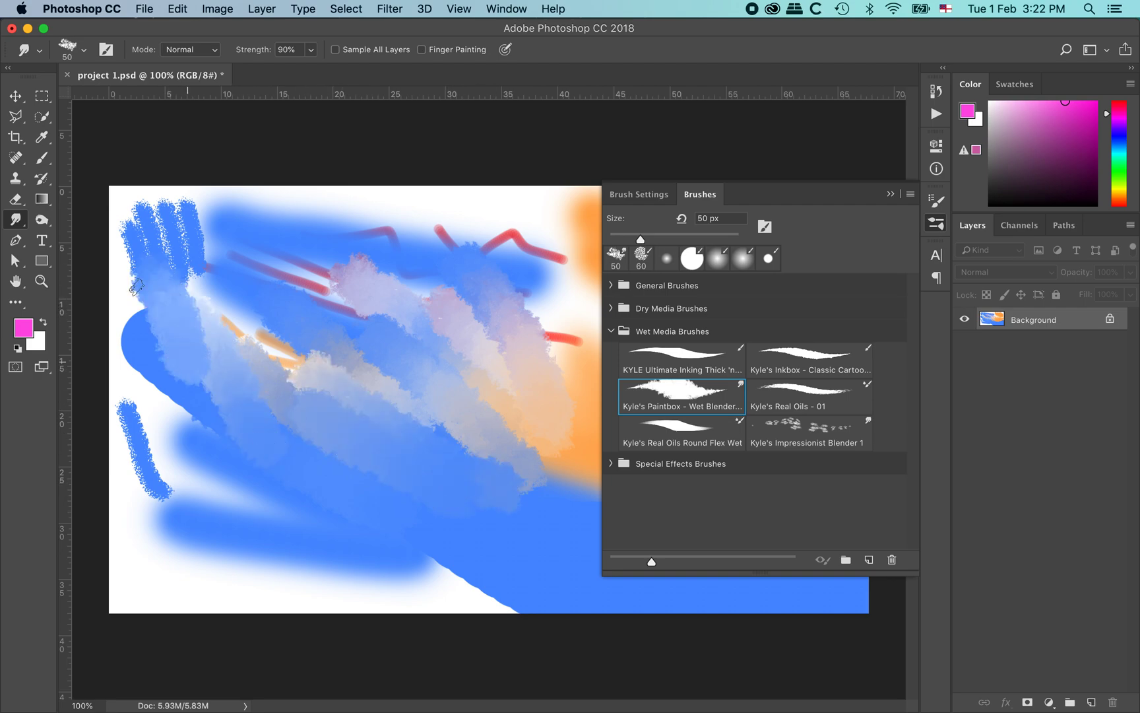
drag(114, 243, 174, 325)
drag(190, 247, 187, 317)
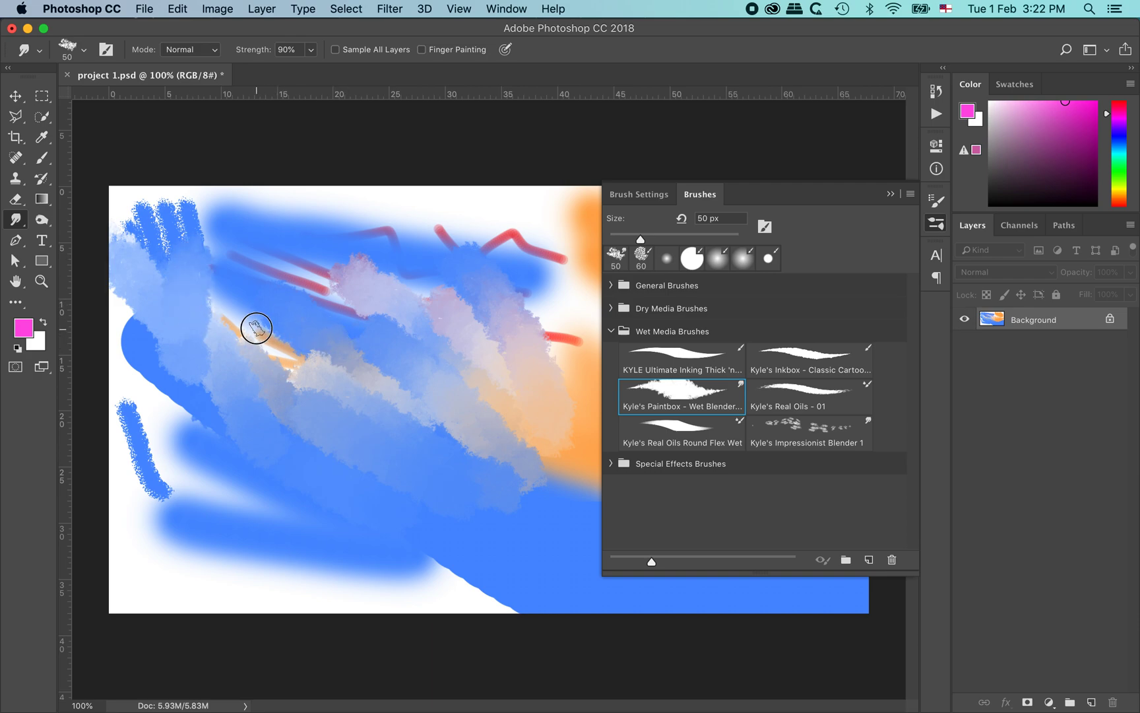
drag(256, 328, 303, 369)
drag(580, 242, 565, 321)
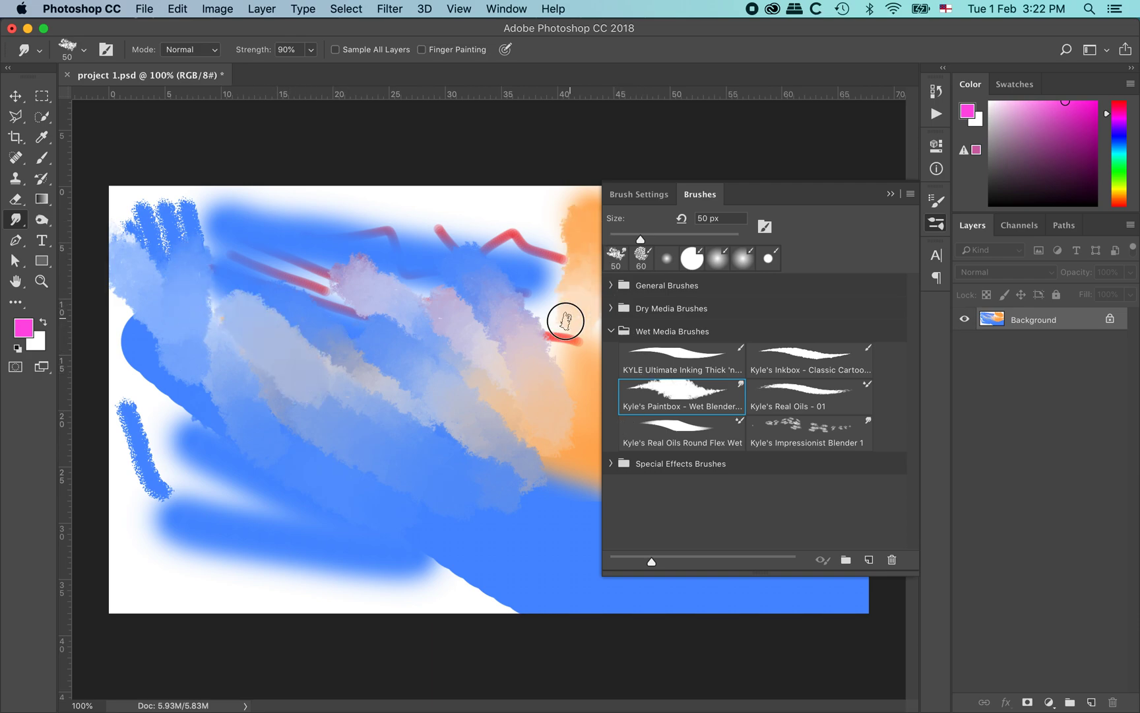
drag(553, 215, 547, 315)
drag(514, 224, 543, 283)
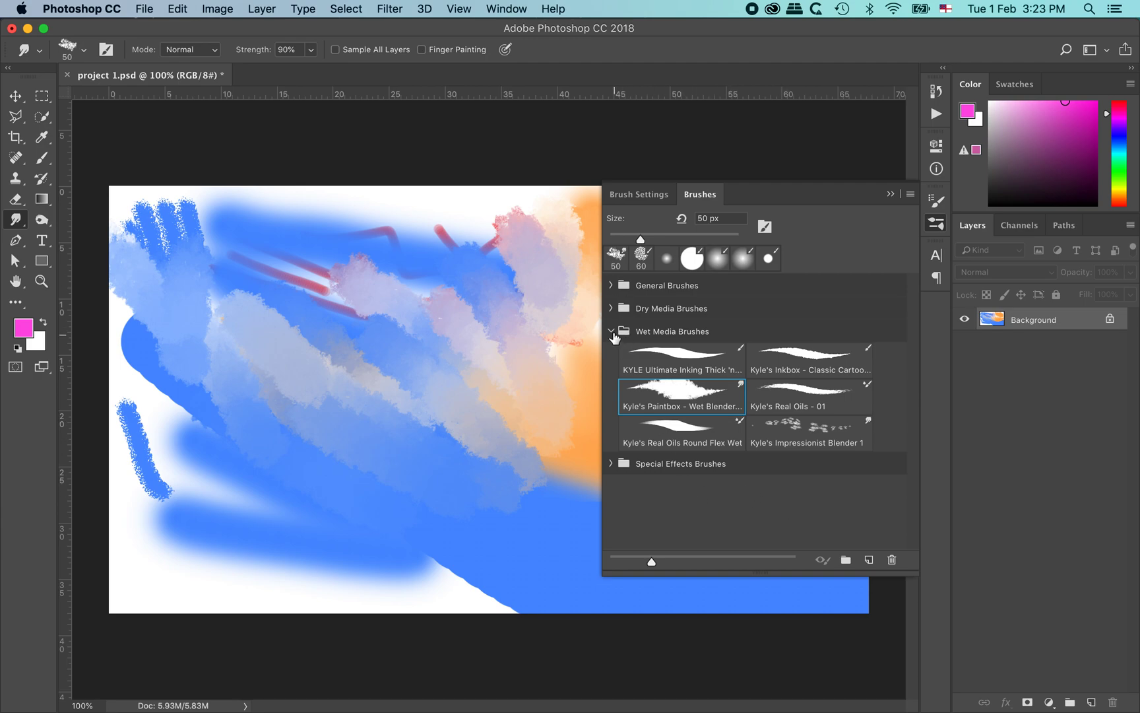
Step: In the brush settings, pick the 8 px brush tip, review Shape Dynamics and Scattering, and turn Smoothing off
click(612, 332)
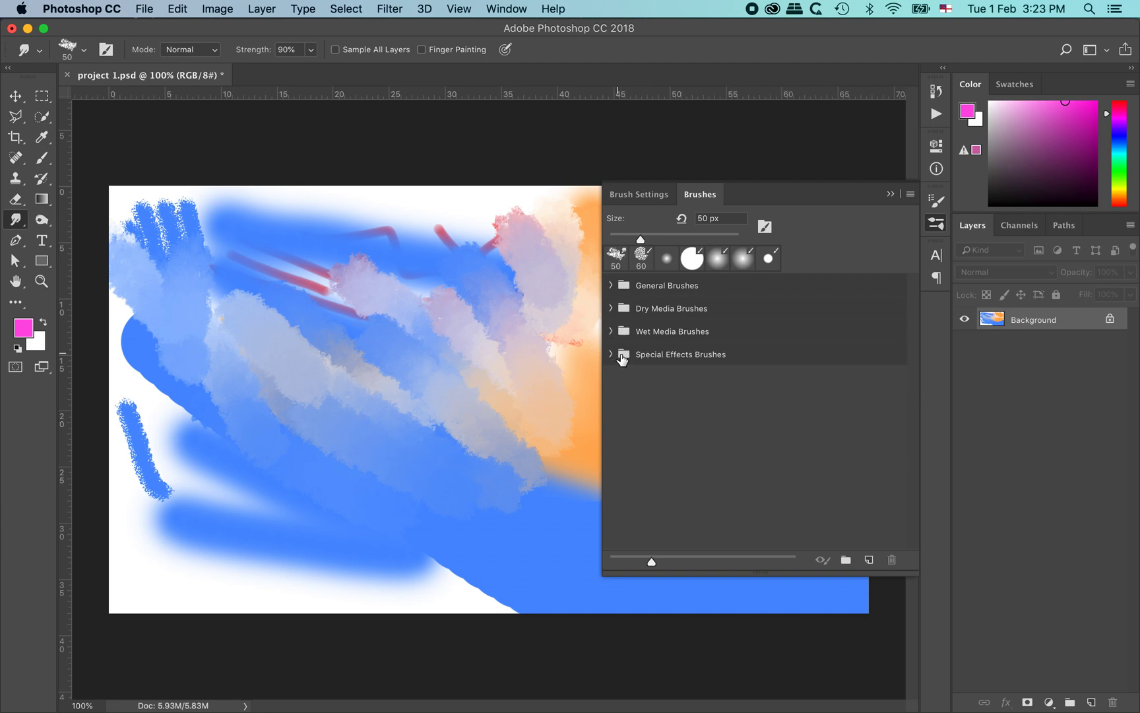
click(639, 197)
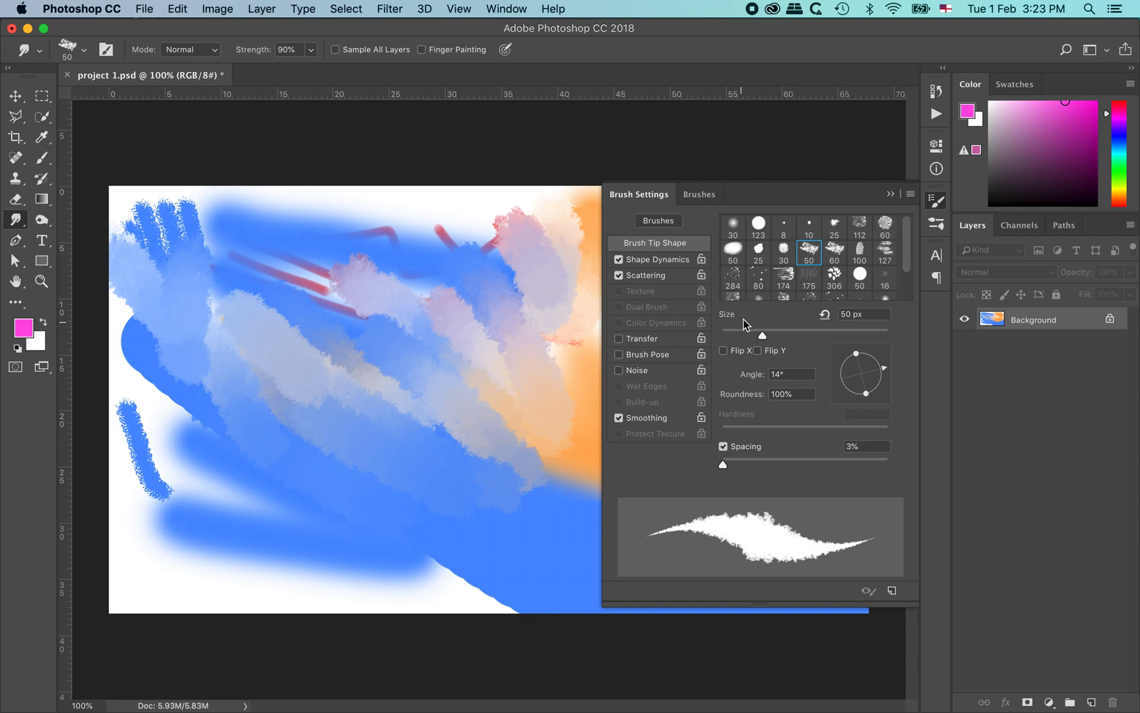
click(763, 227)
click(784, 227)
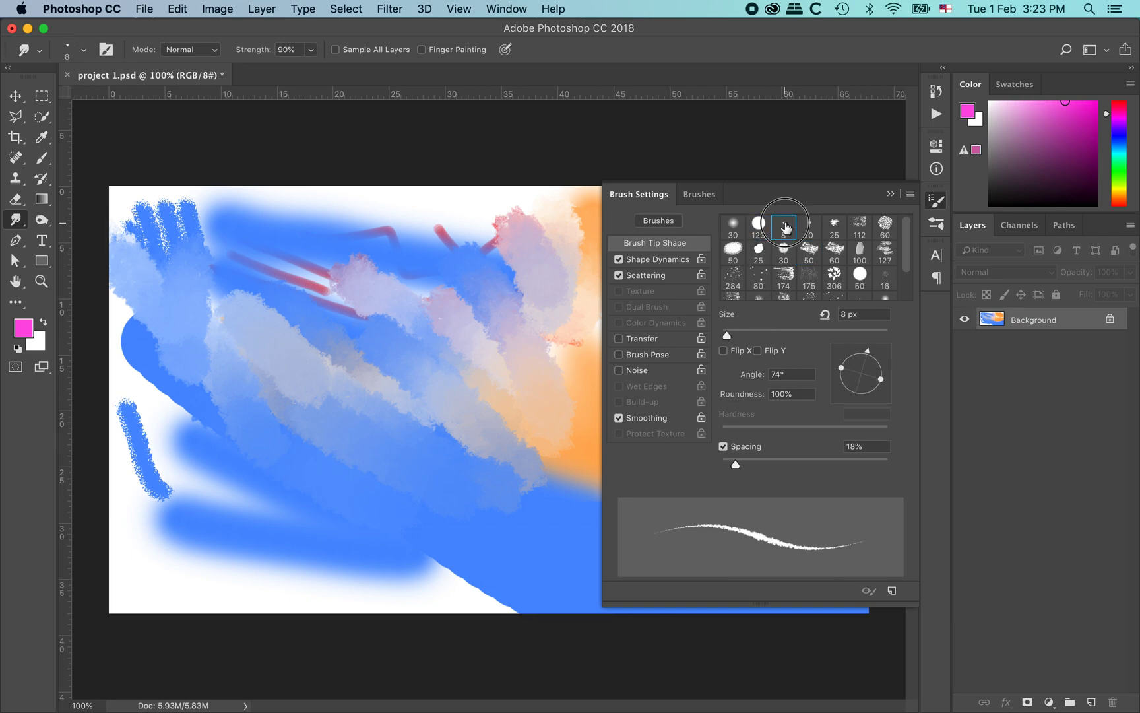
click(648, 260)
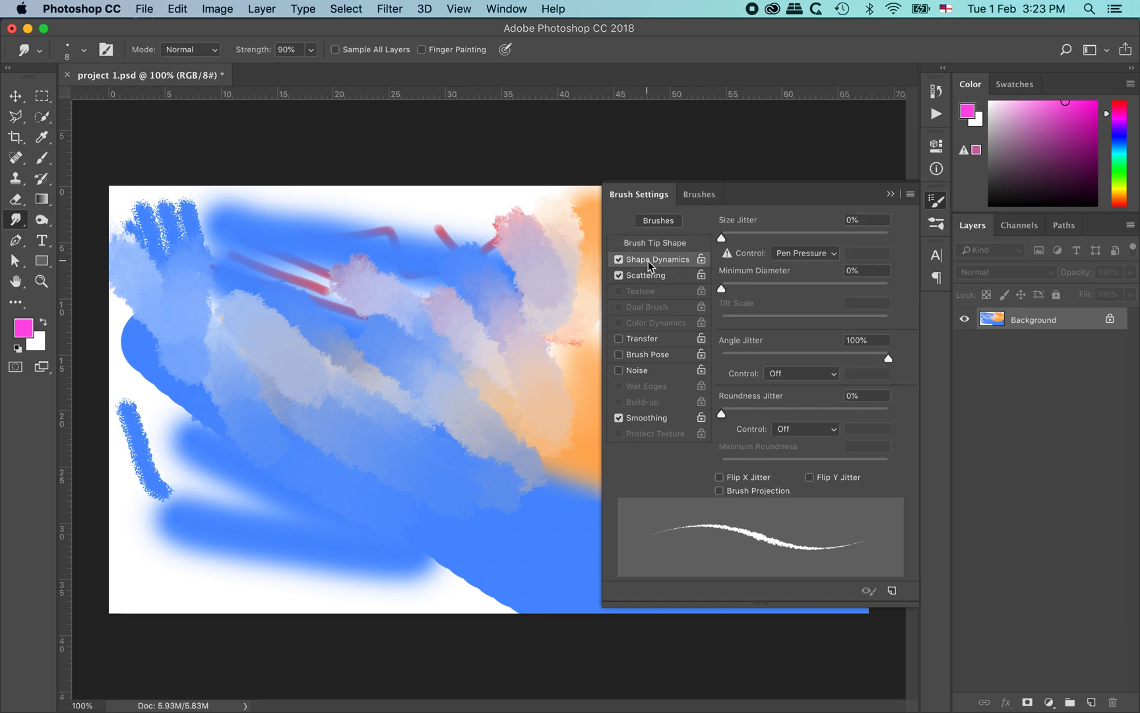
click(659, 276)
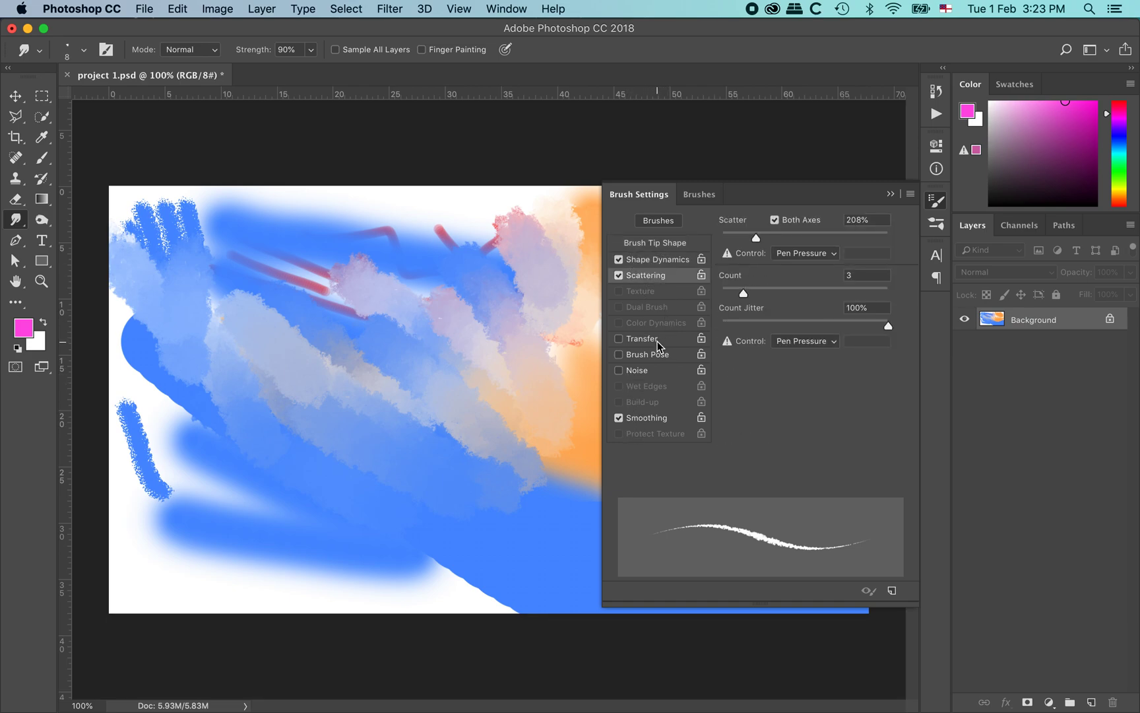
click(655, 427)
click(647, 262)
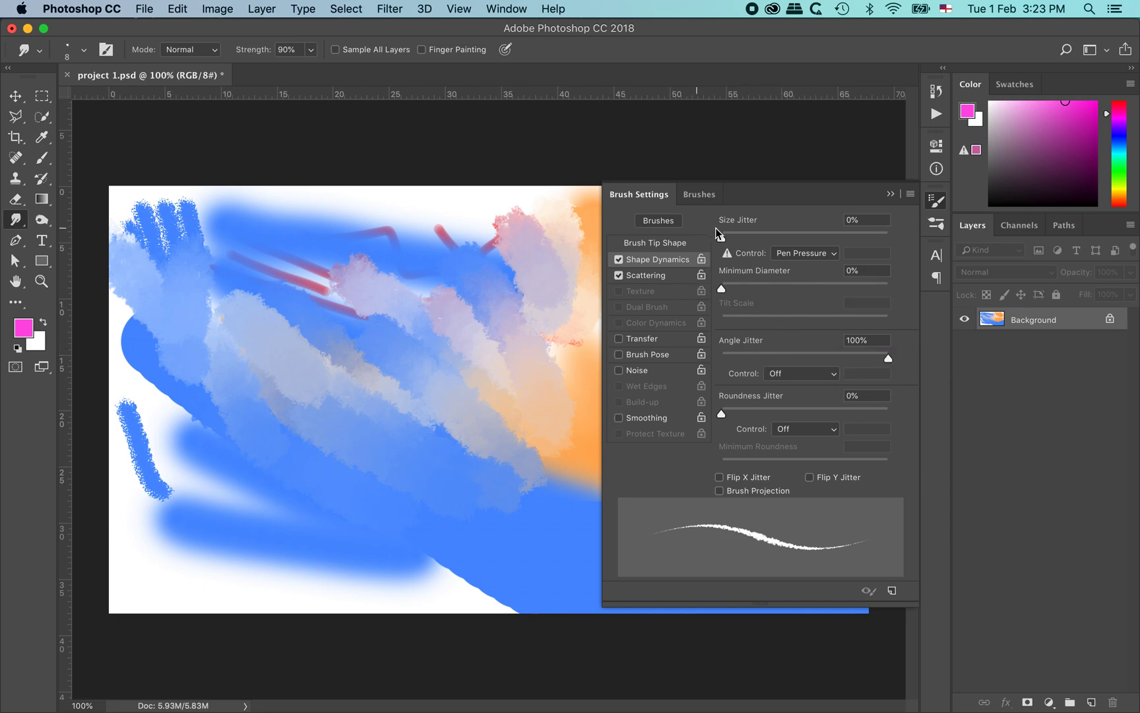
click(893, 195)
Step: Switch to the Brush tool, choose the recent hard round brush and paint solid pink horizontal strokes near the canvas's upper edge
click(83, 51)
click(83, 50)
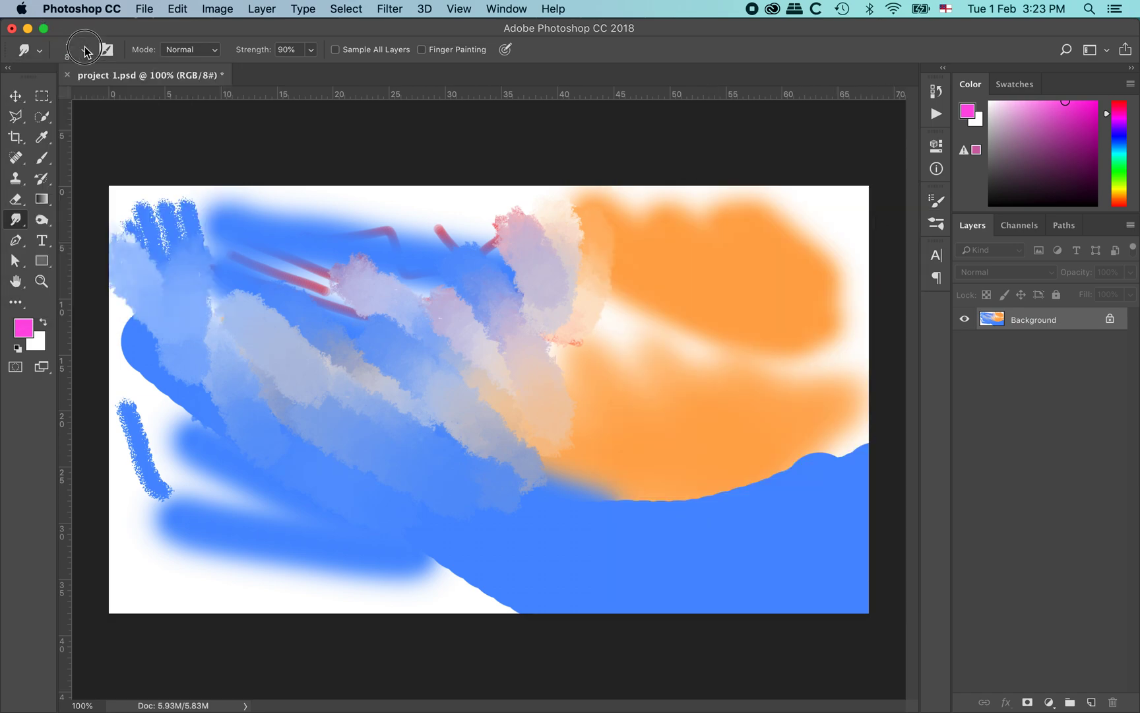
click(43, 160)
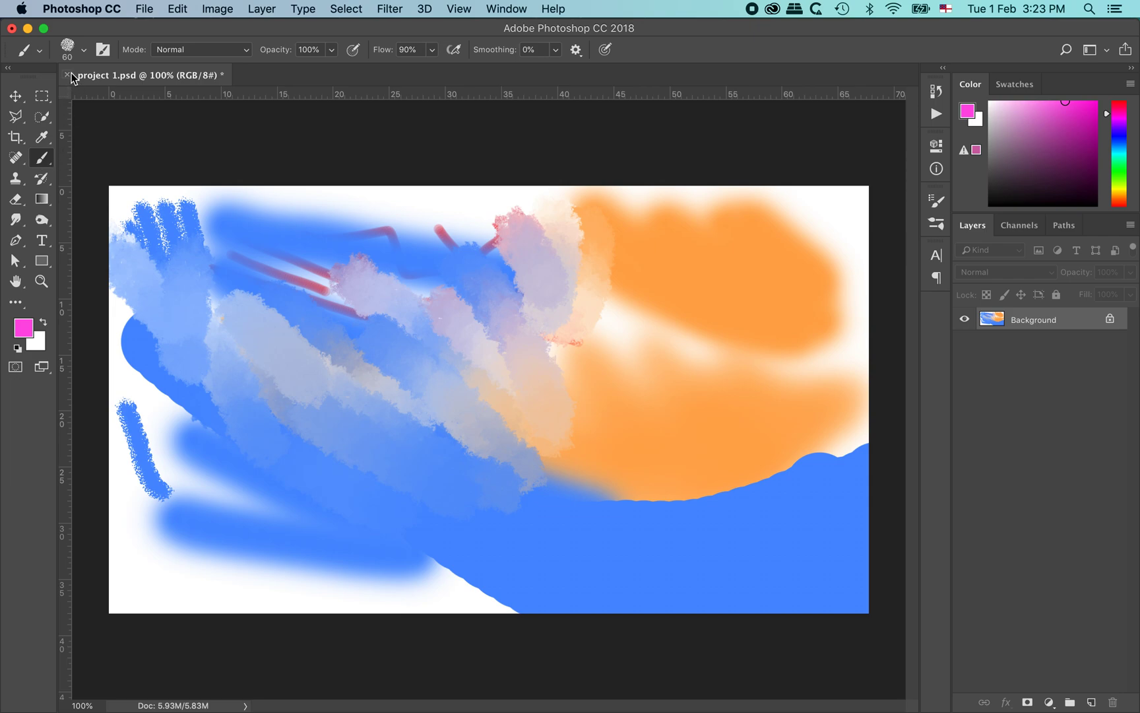
click(85, 51)
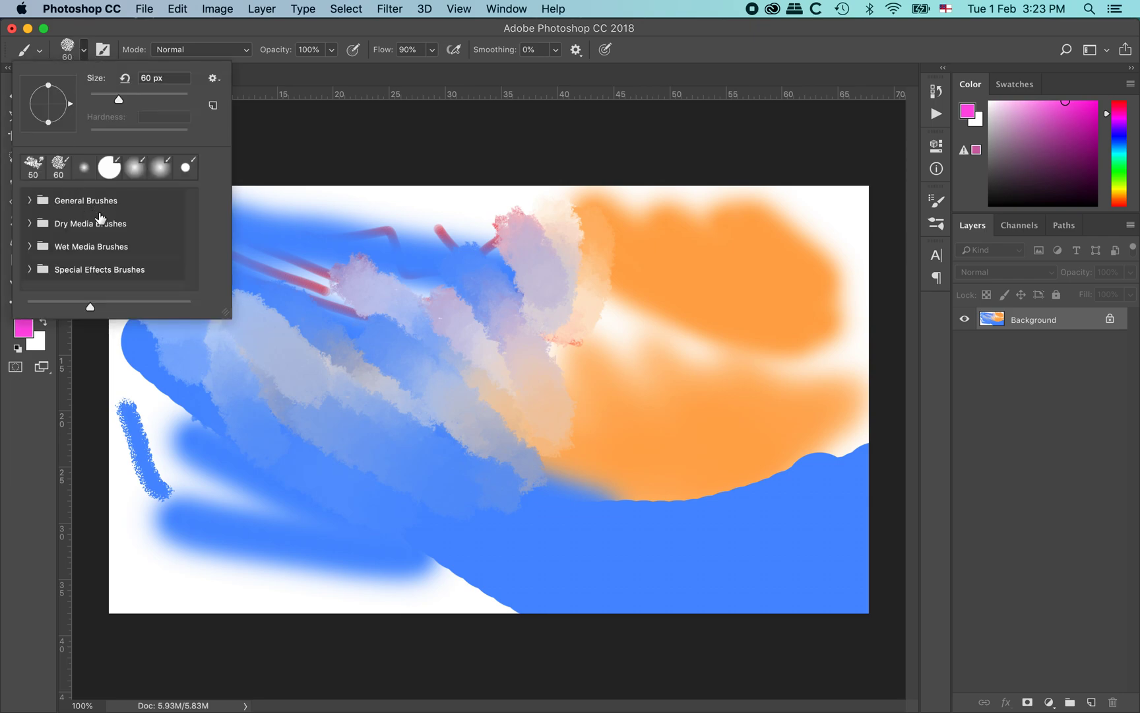
click(108, 171)
drag(285, 213, 491, 211)
drag(368, 239, 485, 236)
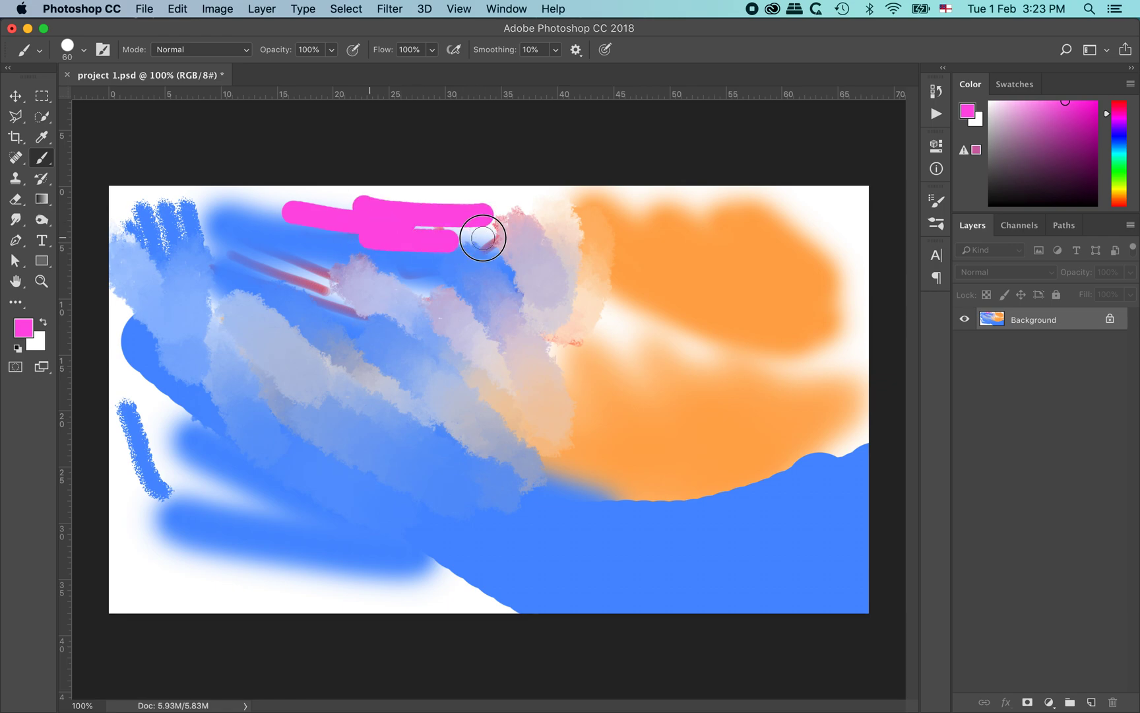
Step: Set the brush opacity to 50% and paint three translucent pink strokes across the blended paint and orange area
click(84, 51)
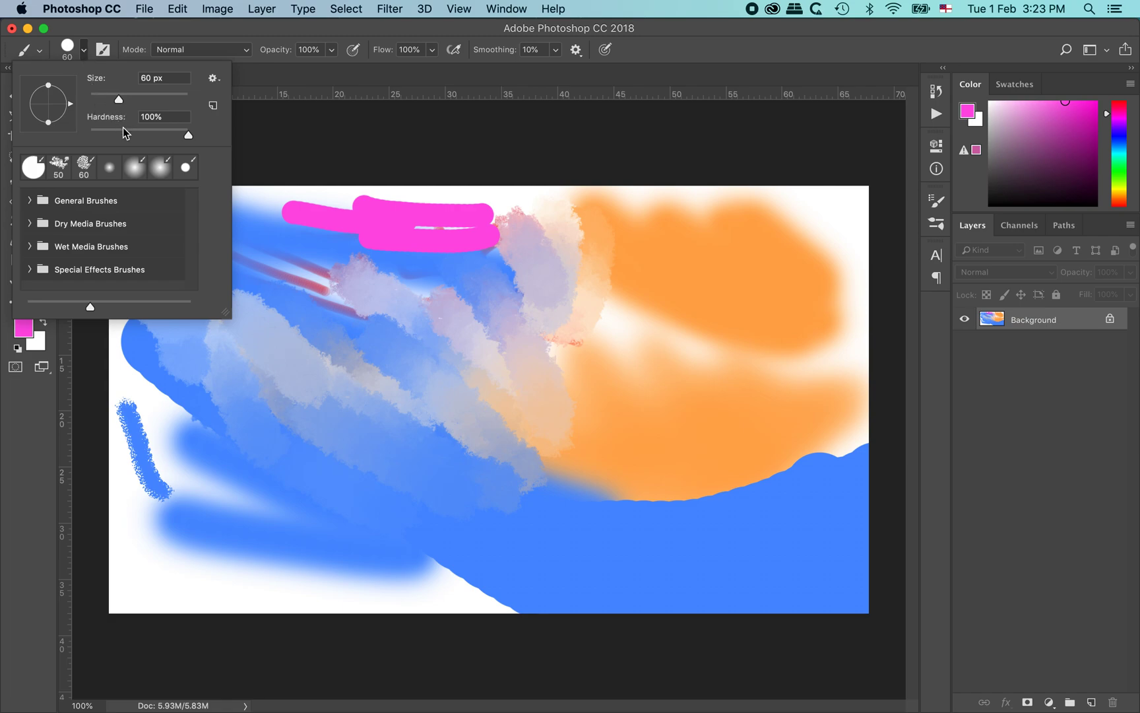
click(332, 51)
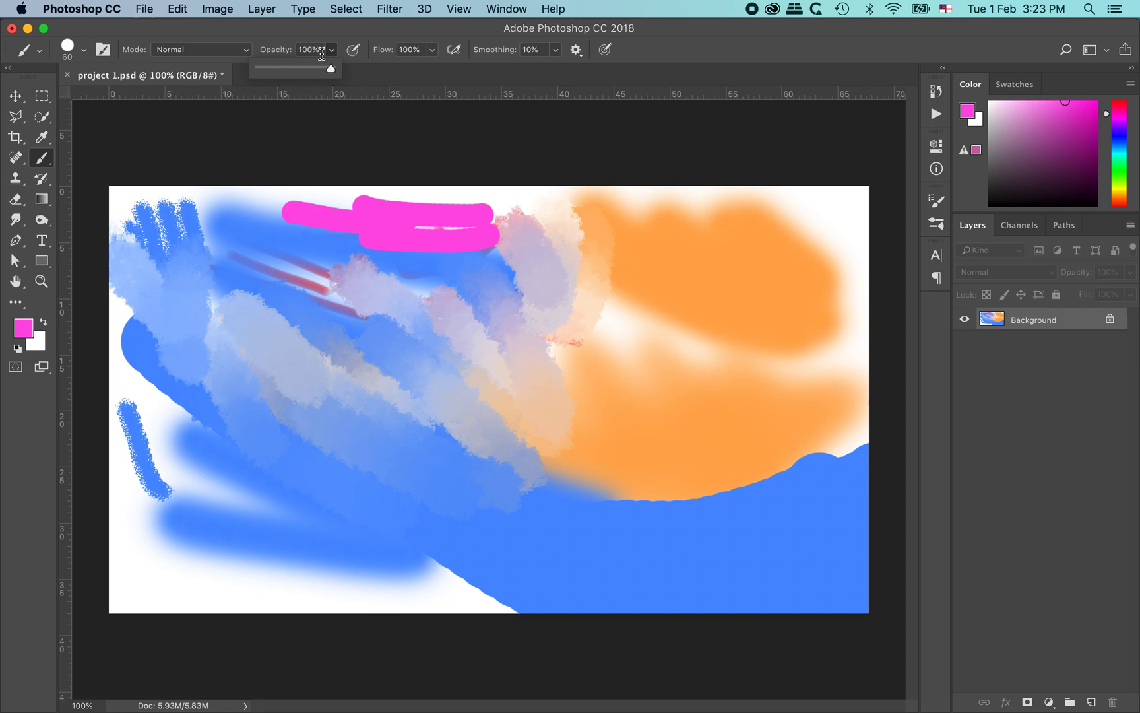
drag(294, 65, 291, 66)
drag(496, 210, 627, 232)
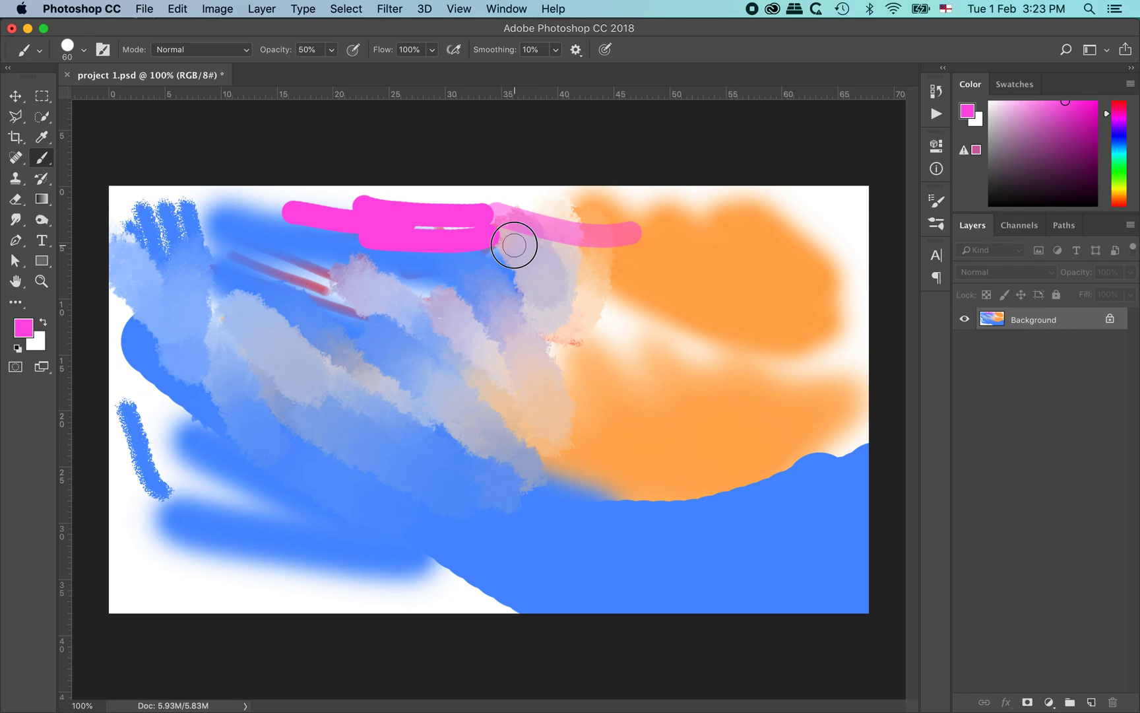
drag(514, 245, 696, 277)
drag(525, 284, 679, 315)
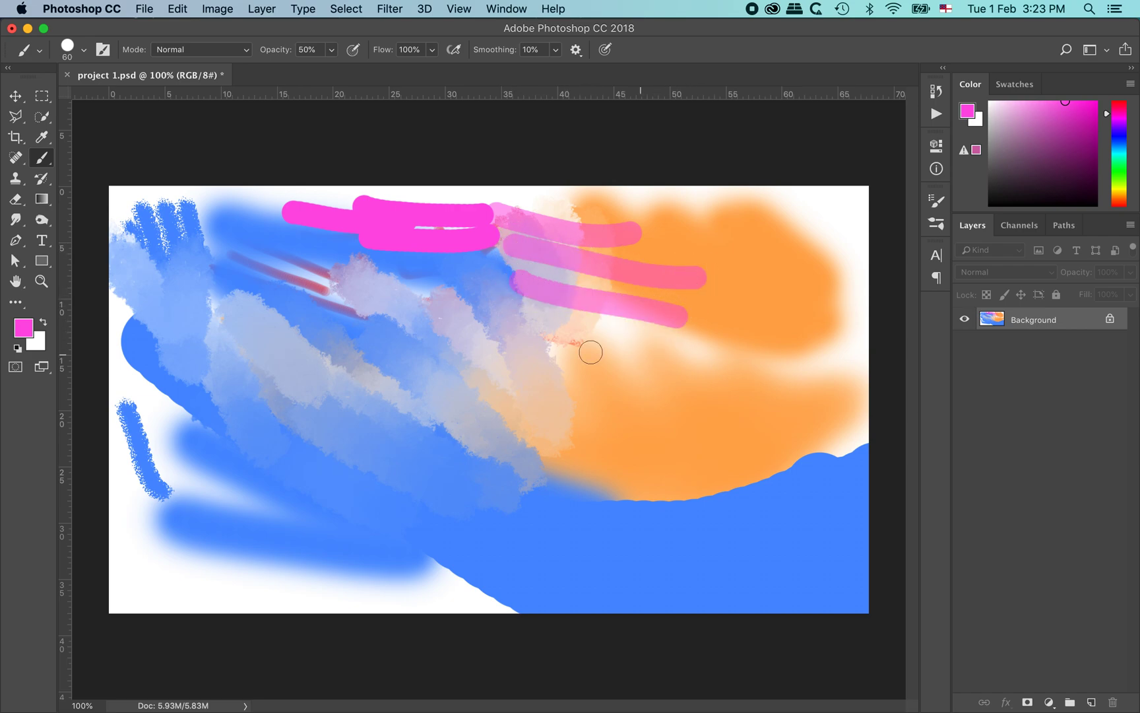
Step: Set the brush opacity to 3% and build up faint overlapping pink strokes over the canvas's upper-right orange area
click(332, 51)
drag(330, 67, 296, 68)
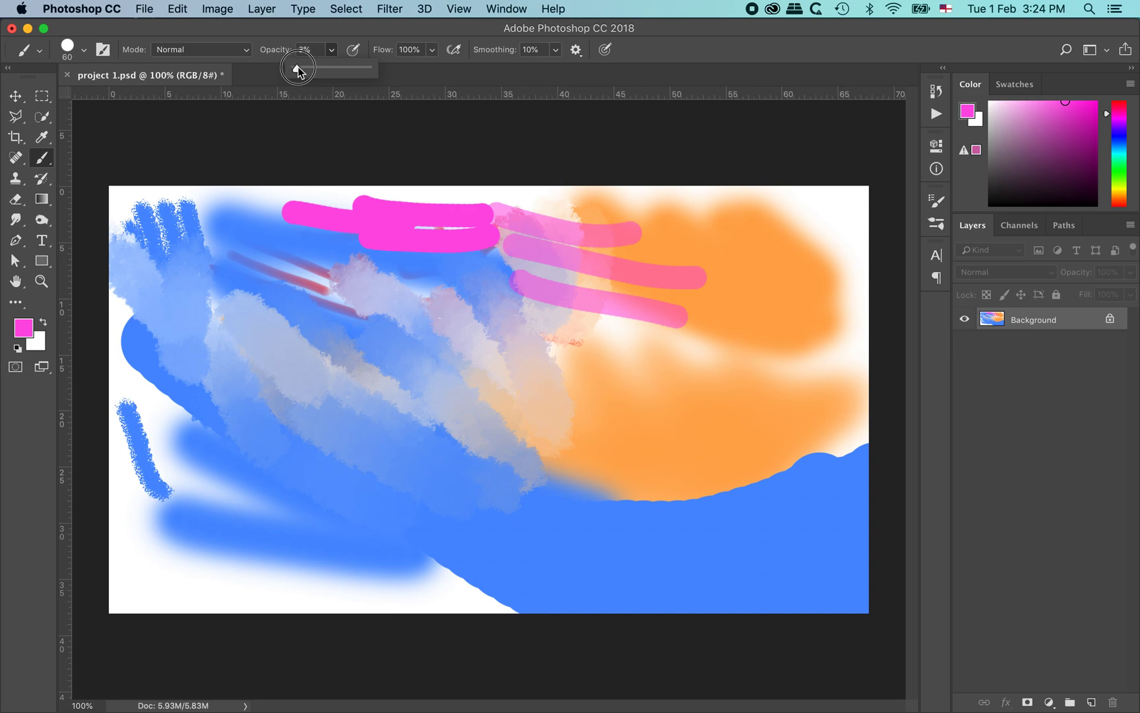
click(332, 49)
mouse_move(678, 206)
mouse_down()
mouse_move(791, 236)
mouse_move(751, 212)
mouse_move(853, 225)
mouse_up()
drag(749, 223, 852, 231)
drag(714, 228, 848, 255)
mouse_move(727, 222)
mouse_down()
mouse_move(847, 249)
mouse_move(823, 248)
mouse_move(858, 265)
mouse_move(734, 234)
mouse_move(820, 259)
mouse_move(812, 268)
mouse_up()
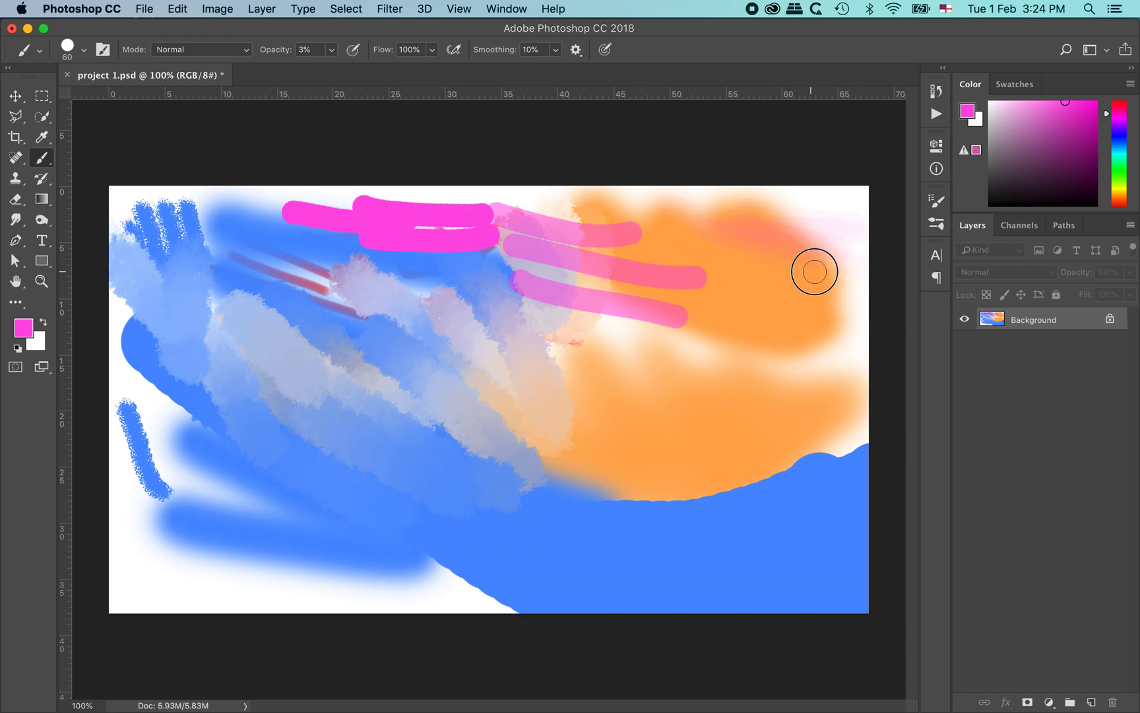
drag(711, 232, 829, 265)
drag(704, 227, 809, 271)
Step: With the Eraser tool, erase three steep lines and a crossing diagonal through the upper-right orange area
click(15, 200)
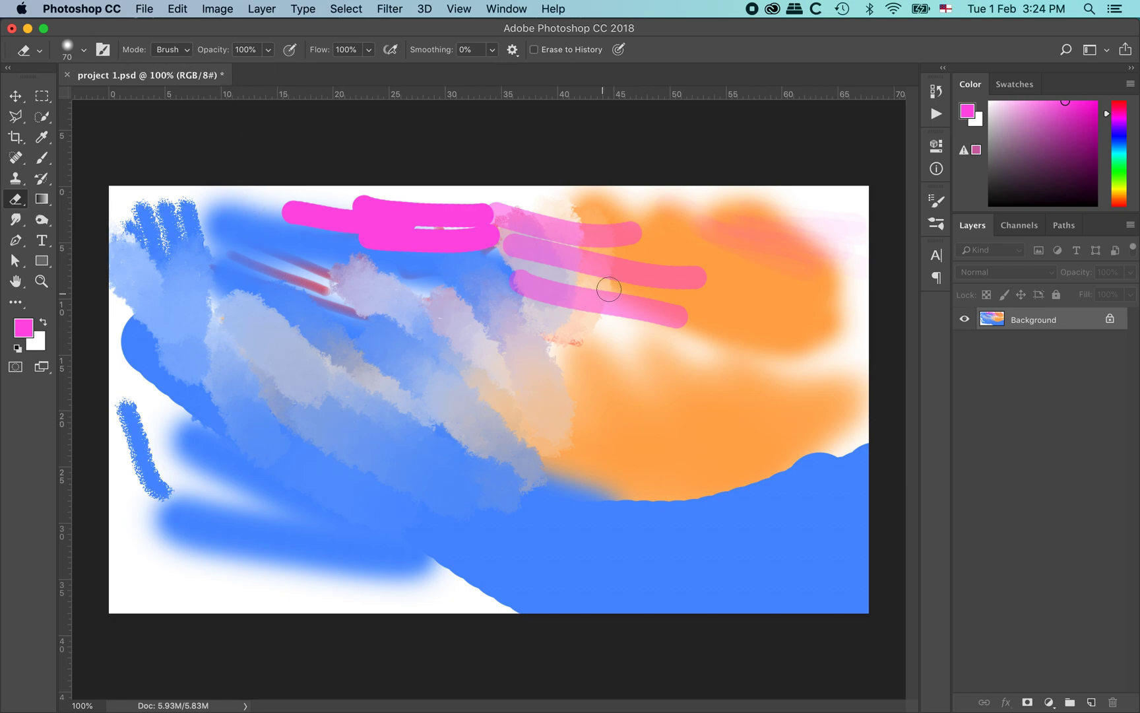
drag(689, 223, 724, 362)
drag(723, 218, 766, 377)
drag(750, 226, 797, 375)
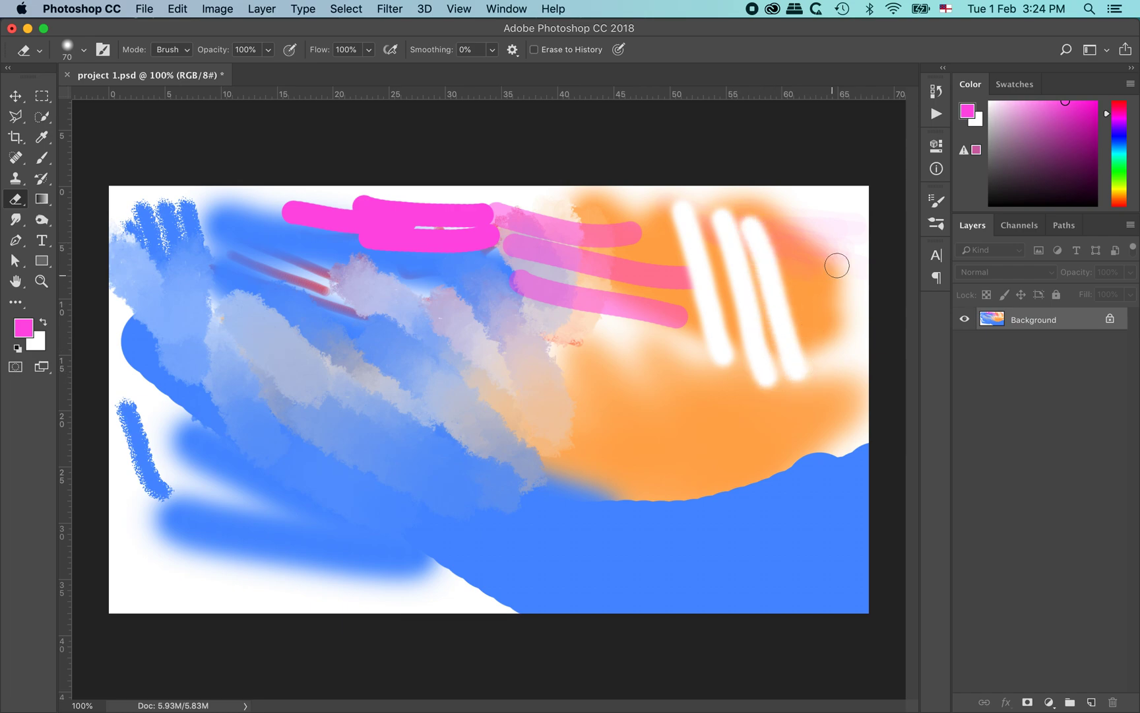
drag(845, 235, 706, 356)
drag(827, 234, 701, 348)
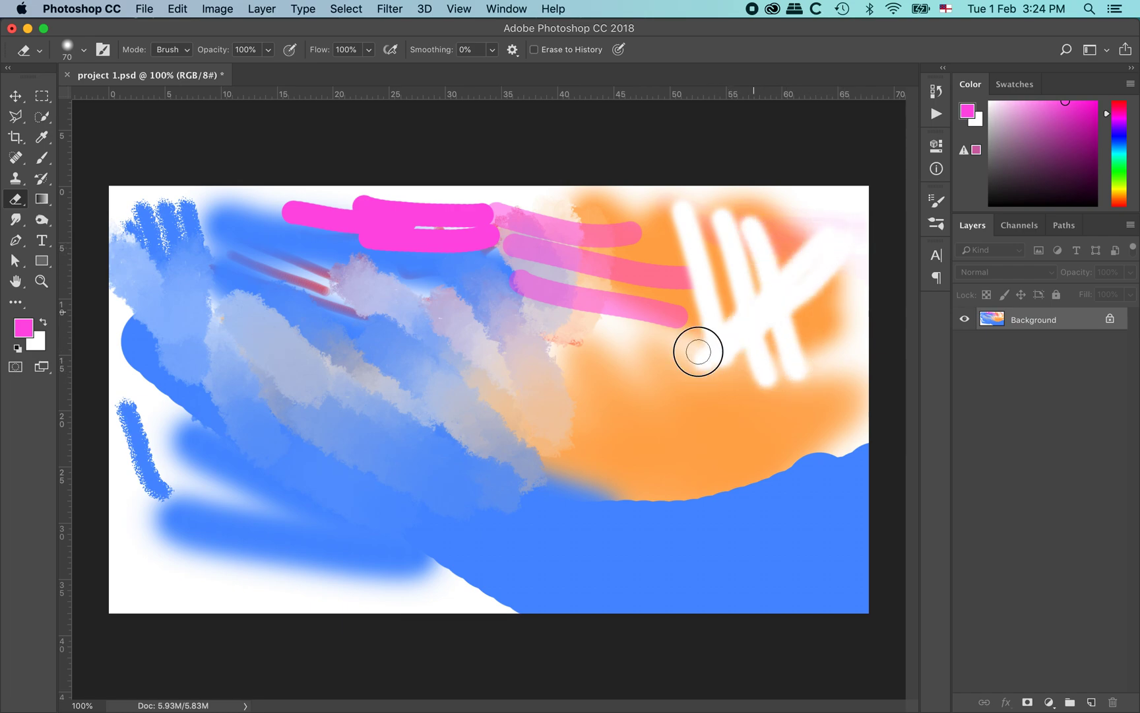
Step: Erase most of the orange between the crossing lines and the remaining paint near the canvas's right edge
mouse_move(819, 221)
mouse_down()
mouse_move(708, 338)
mouse_move(750, 276)
mouse_move(703, 318)
mouse_up()
drag(791, 213, 716, 295)
drag(812, 253, 715, 326)
mouse_move(810, 280)
mouse_down()
mouse_move(675, 396)
mouse_move(781, 309)
mouse_move(699, 393)
mouse_move(749, 359)
mouse_move(773, 359)
mouse_move(806, 282)
mouse_move(802, 367)
mouse_move(745, 407)
mouse_move(710, 406)
mouse_move(689, 357)
mouse_move(676, 371)
mouse_move(640, 323)
mouse_move(625, 346)
mouse_move(659, 290)
mouse_move(694, 289)
mouse_move(653, 376)
mouse_move(748, 408)
mouse_move(689, 397)
mouse_move(624, 355)
mouse_move(746, 437)
mouse_up()
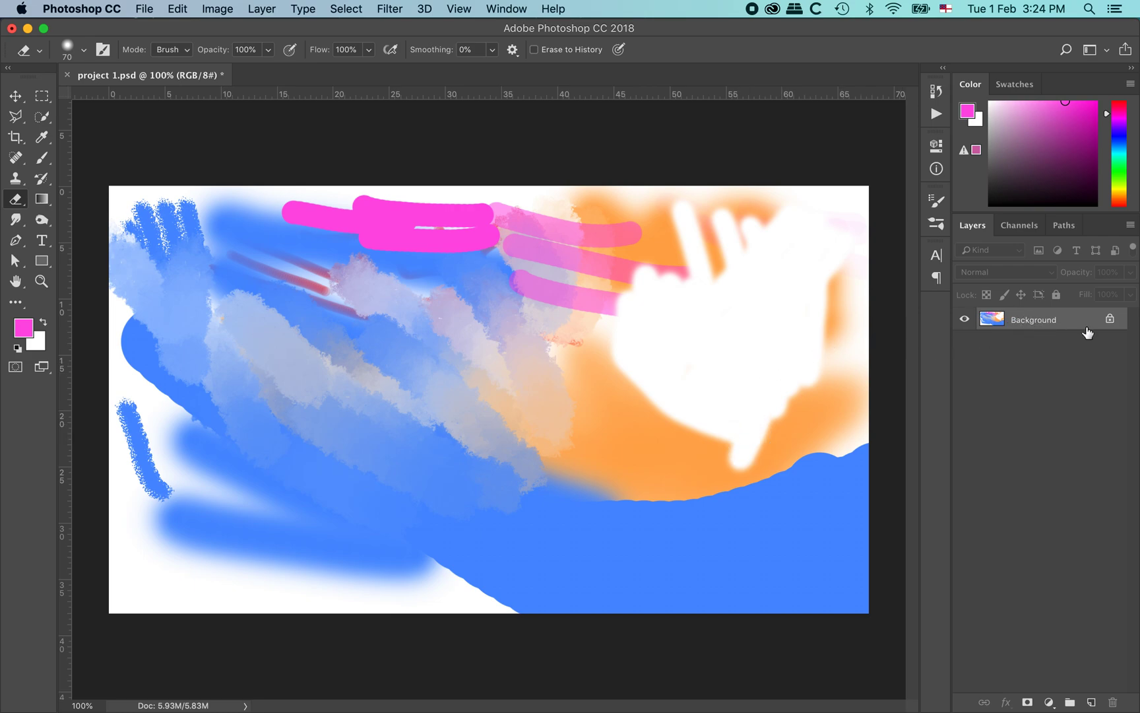
mouse_move(836, 266)
mouse_down()
mouse_move(839, 234)
mouse_move(843, 352)
mouse_move(864, 211)
mouse_move(838, 260)
mouse_move(820, 266)
mouse_move(853, 216)
mouse_up()
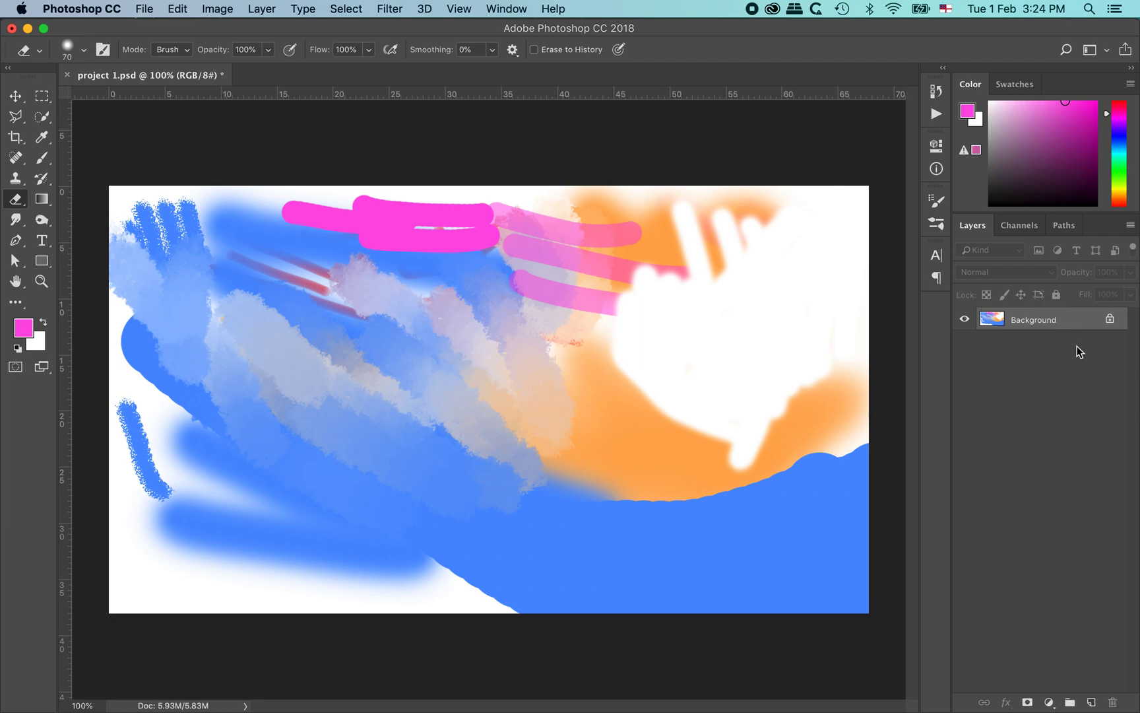
Step: Add a new empty layer above the Background layer
click(1092, 703)
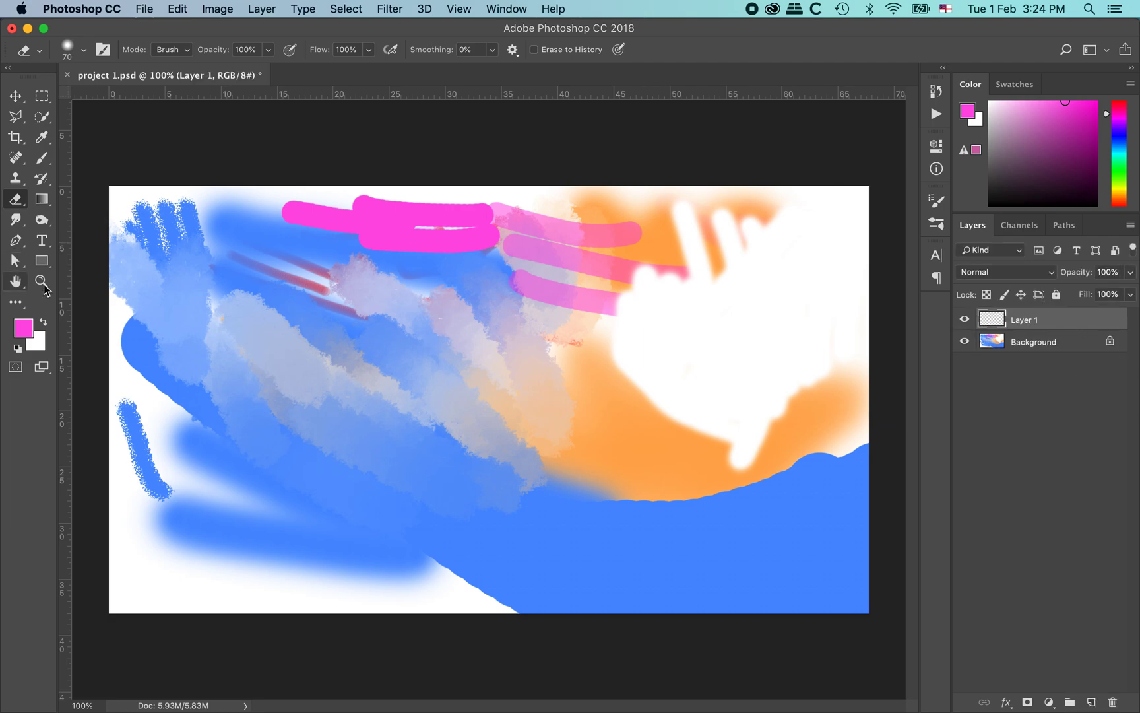
Step: With the Brush tool at 300 px and raised opacity, paint a large opaque pink blob over the canvas's lower-left area on Layer 1
click(42, 158)
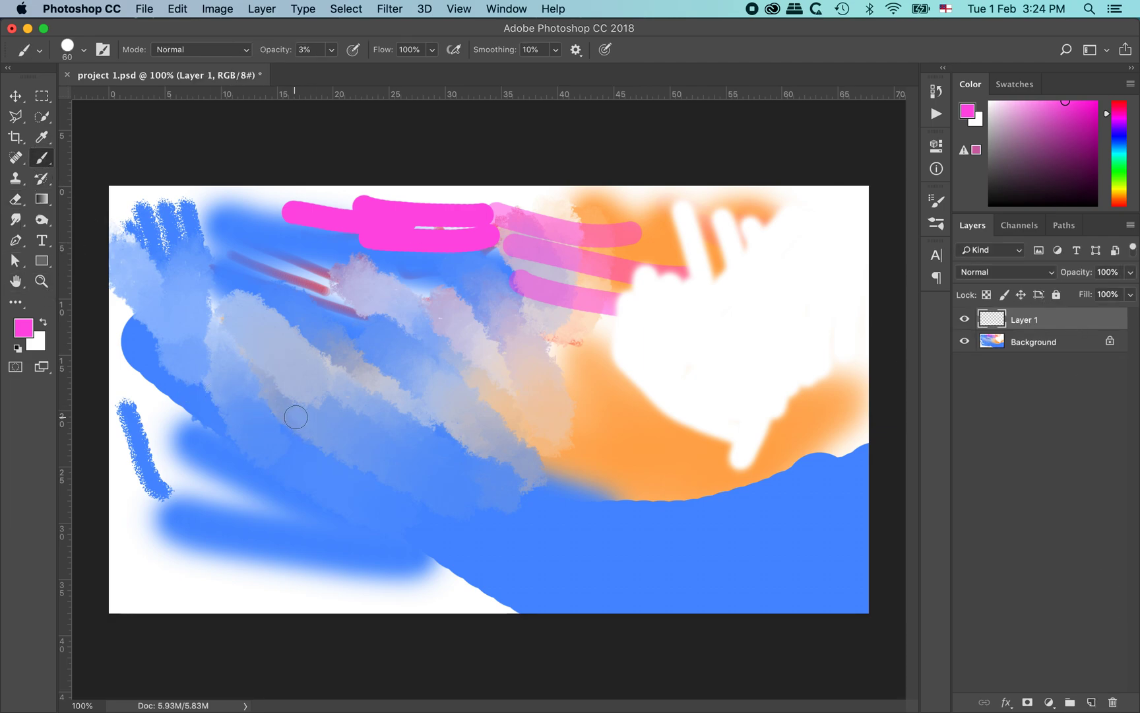
key(bracketright)
key(bracketright)
key(bracketright)
key(bracketright)
key(bracketright)
key(bracketright)
key(bracketright)
key(bracketright)
key(bracketright)
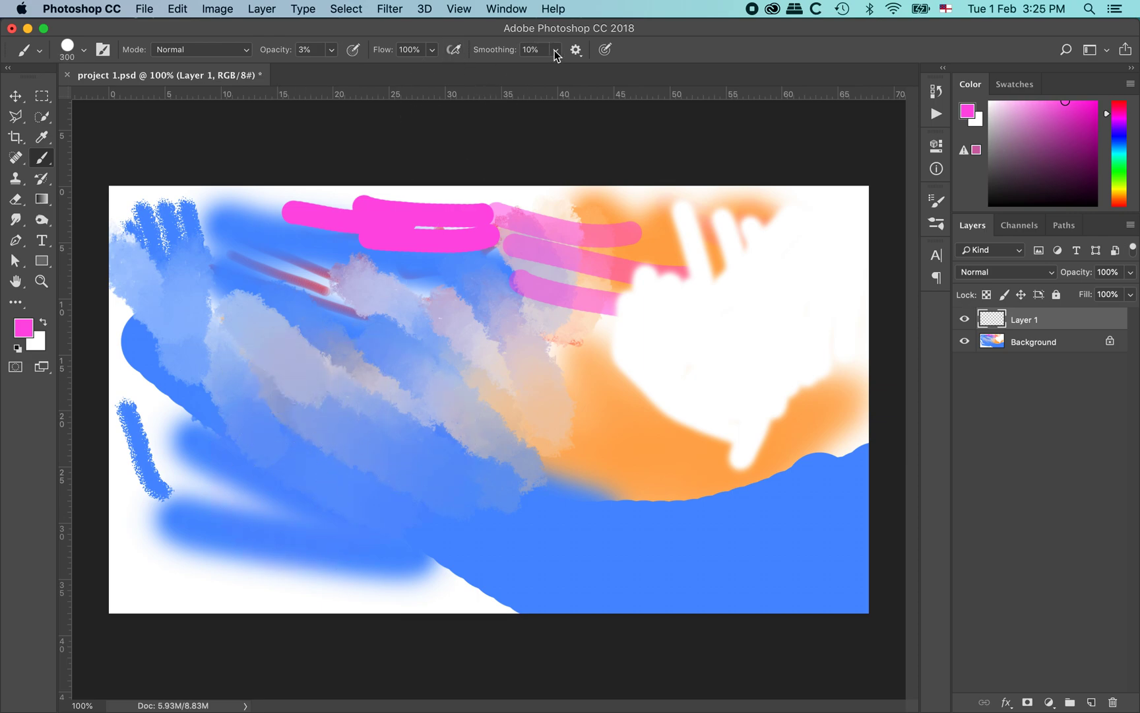
click(334, 49)
drag(331, 68, 457, 84)
mouse_move(308, 486)
mouse_down()
mouse_move(295, 475)
mouse_move(388, 412)
mouse_move(374, 532)
mouse_move(206, 410)
mouse_move(379, 380)
mouse_move(396, 353)
mouse_up()
click(15, 96)
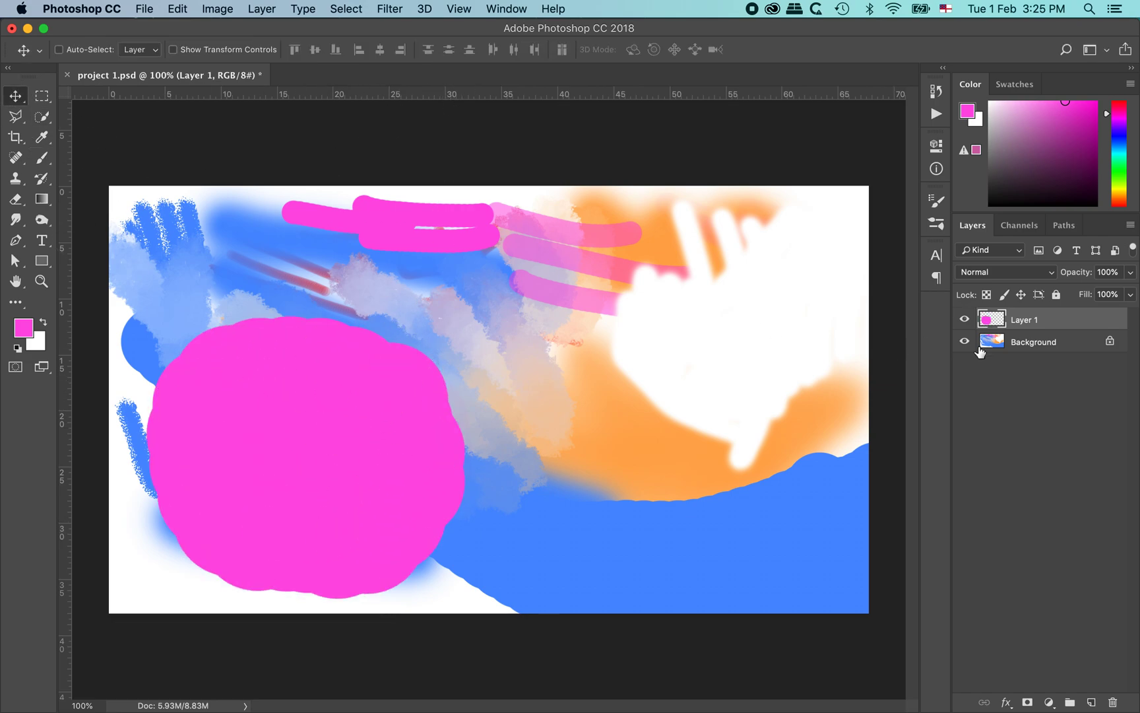
Step: Erase a fan of soft stripes inward from the upper and left edges of the pink blob on Layer 1
click(16, 199)
drag(175, 357, 254, 454)
drag(198, 326, 289, 436)
drag(284, 304, 330, 427)
drag(332, 301, 372, 422)
drag(395, 317, 425, 429)
drag(150, 420, 260, 544)
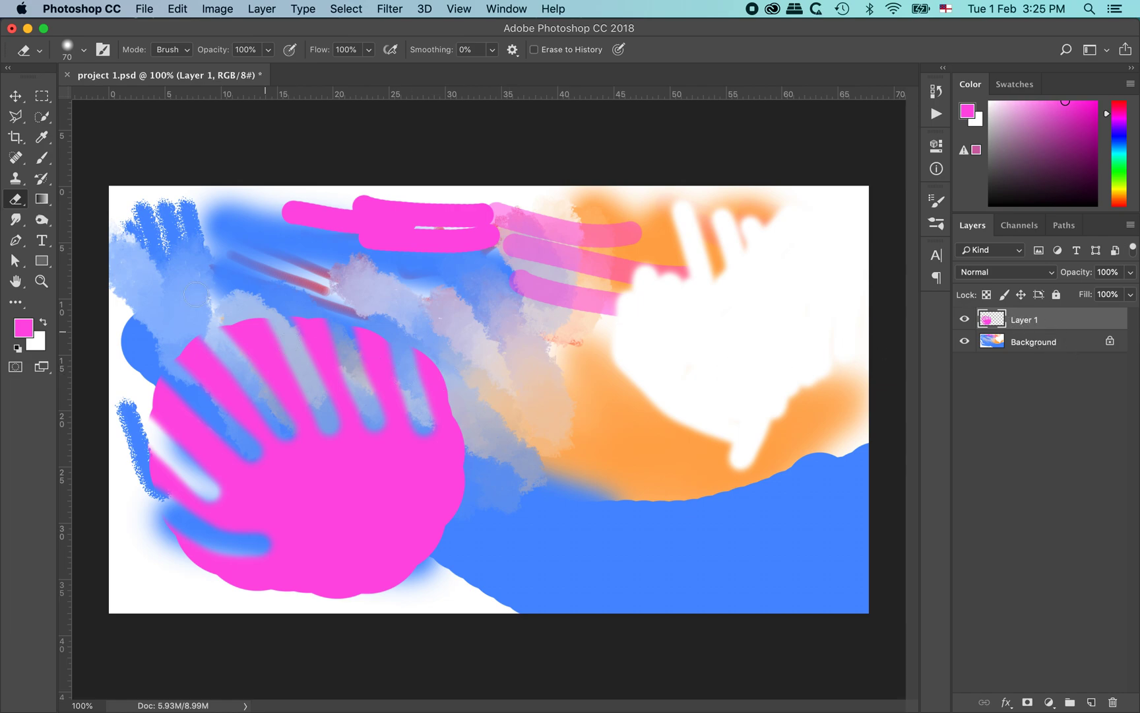
Step: Move the striped pink shape on Layer 1 slightly left and up
click(15, 96)
drag(361, 519, 332, 532)
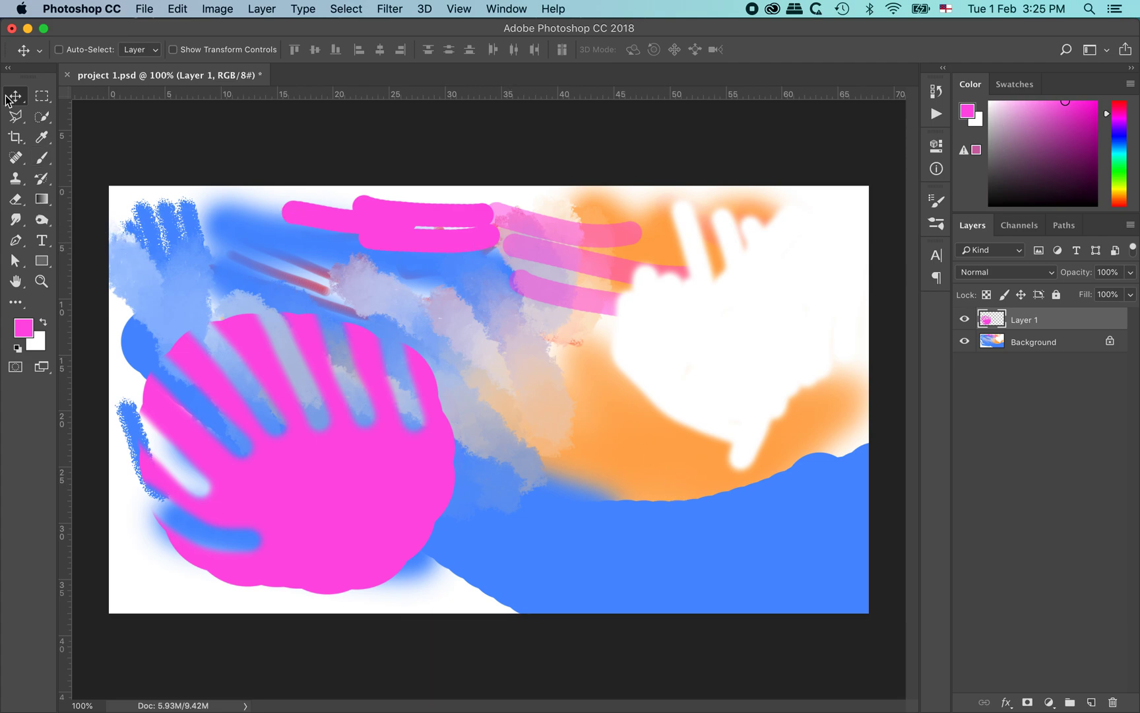
Step: Review the Eraser tool's brush size, hardness and preset folders
click(16, 199)
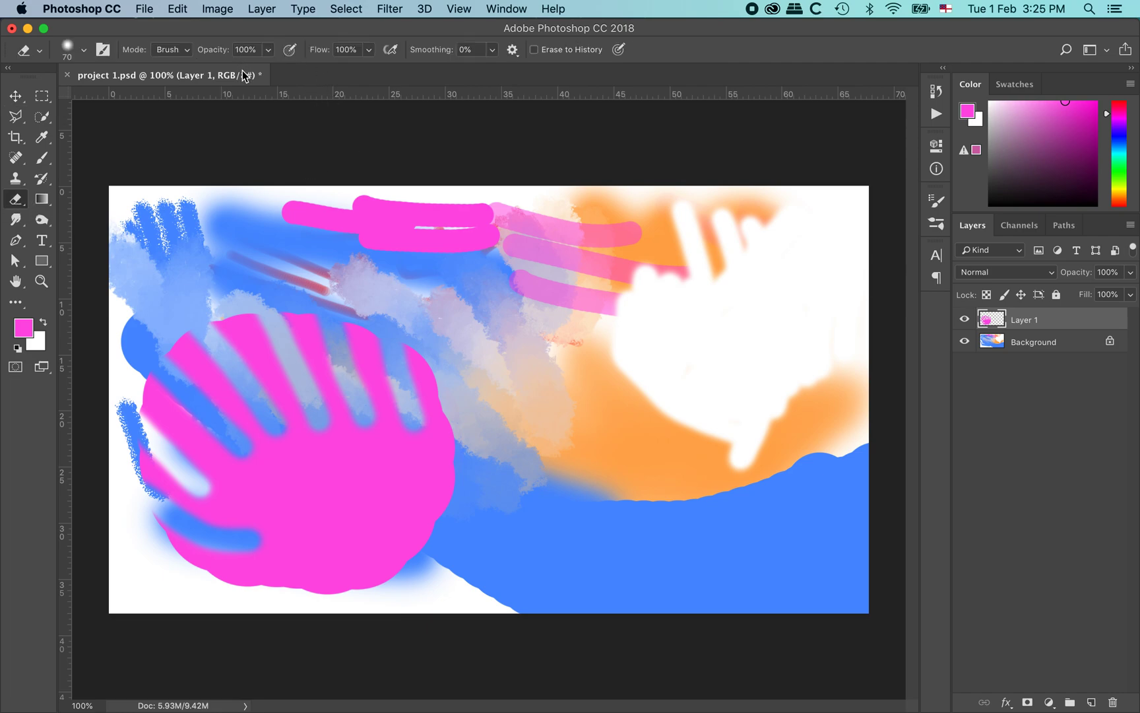
click(84, 51)
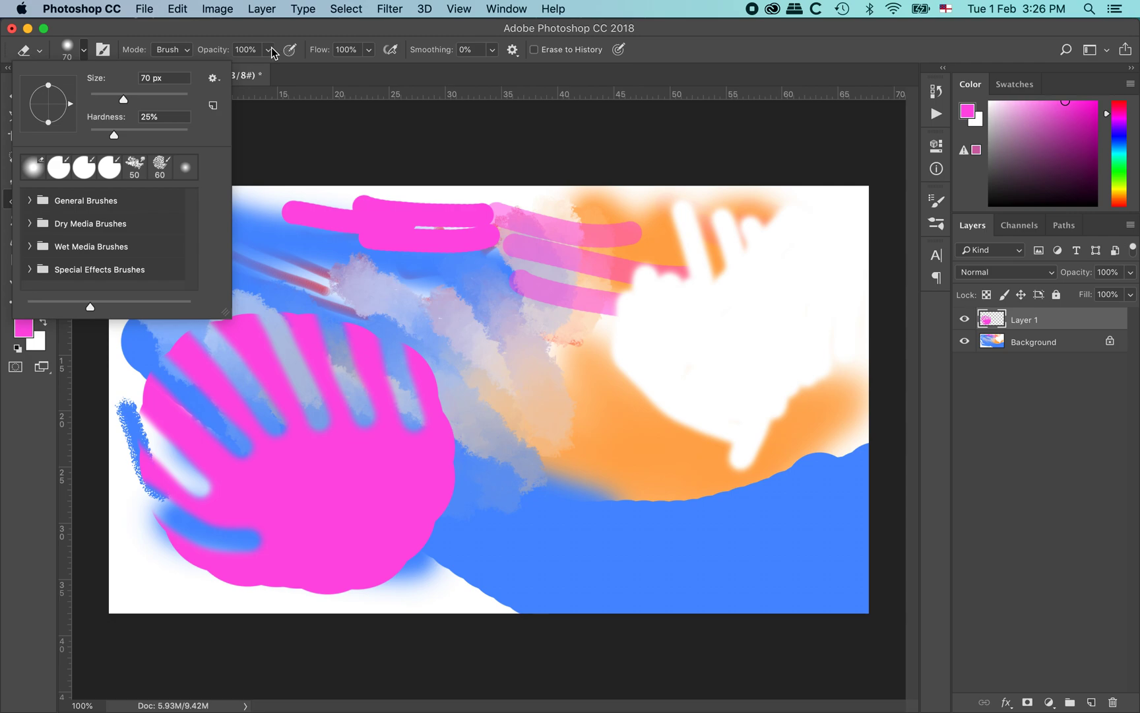
click(83, 53)
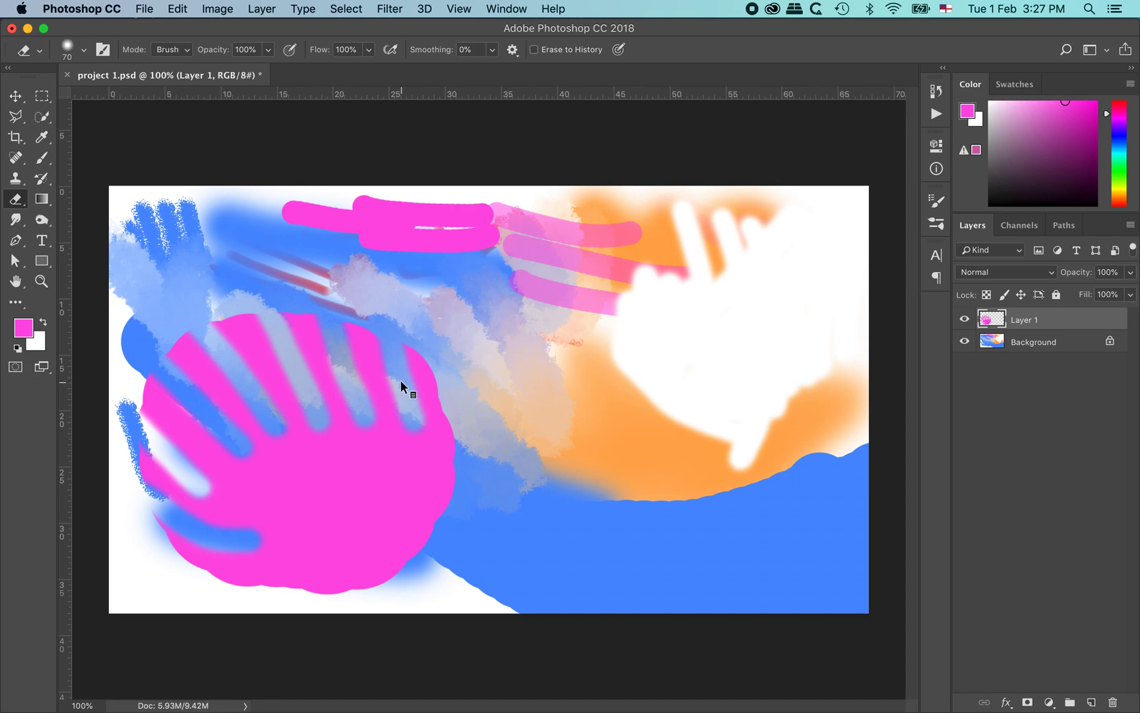
Step: Examine the soft edges of the erased stripes in the pink shape's upper part at up to 800% magnification
key(v)
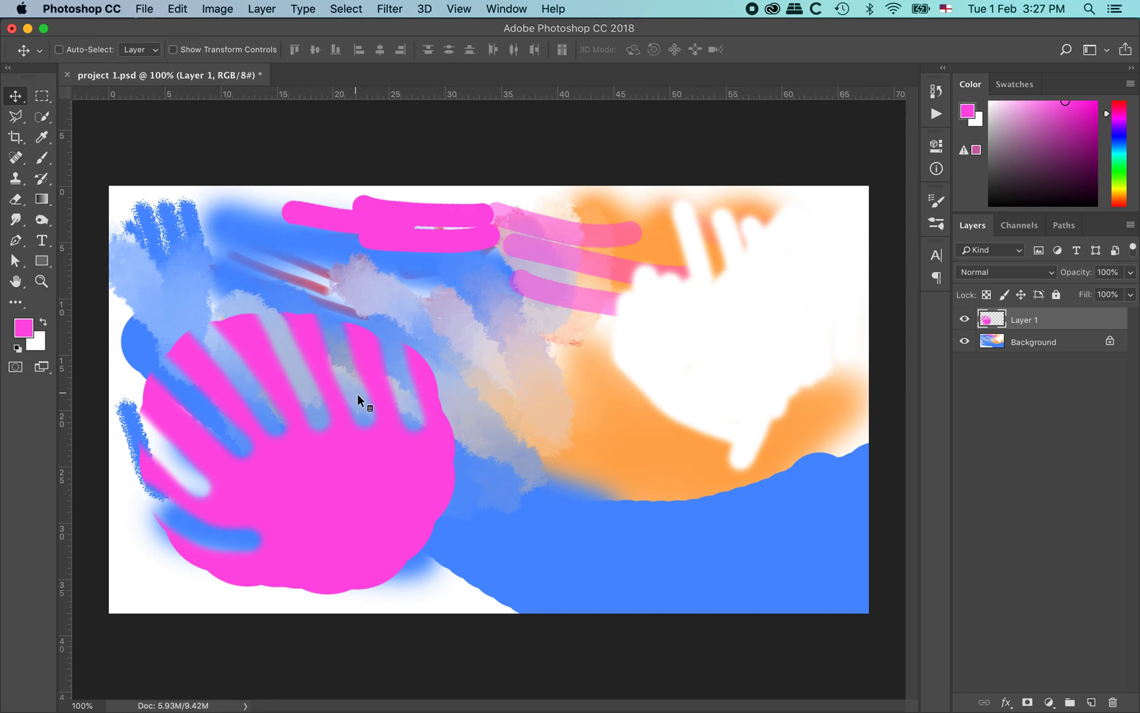
right_click(381, 414)
click(404, 365)
super+click(402, 365)
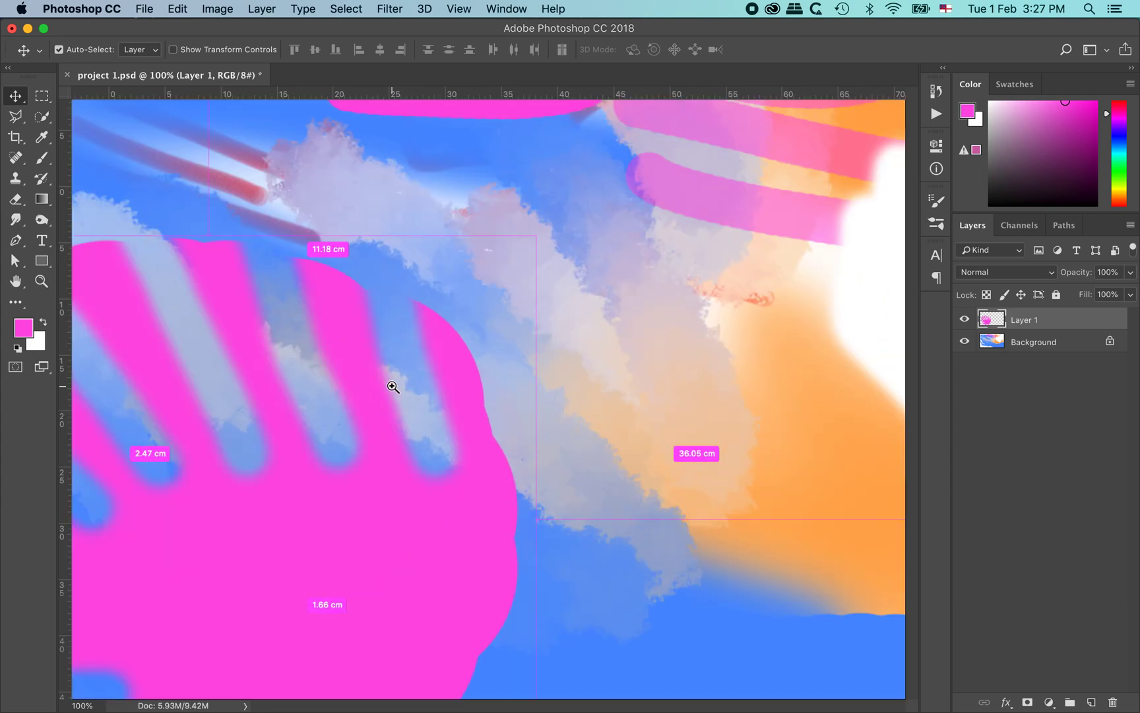
super+click(395, 394)
super+click(374, 350)
super+click(419, 370)
drag(440, 195, 503, 439)
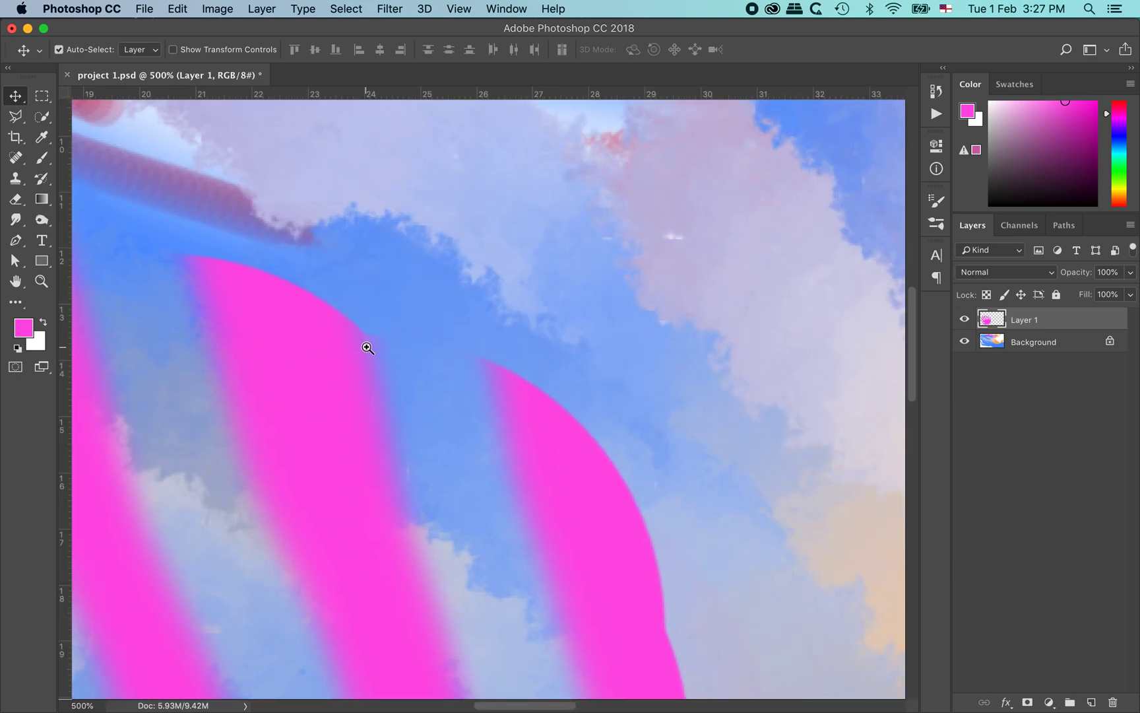
super+click(367, 348)
super+click(303, 326)
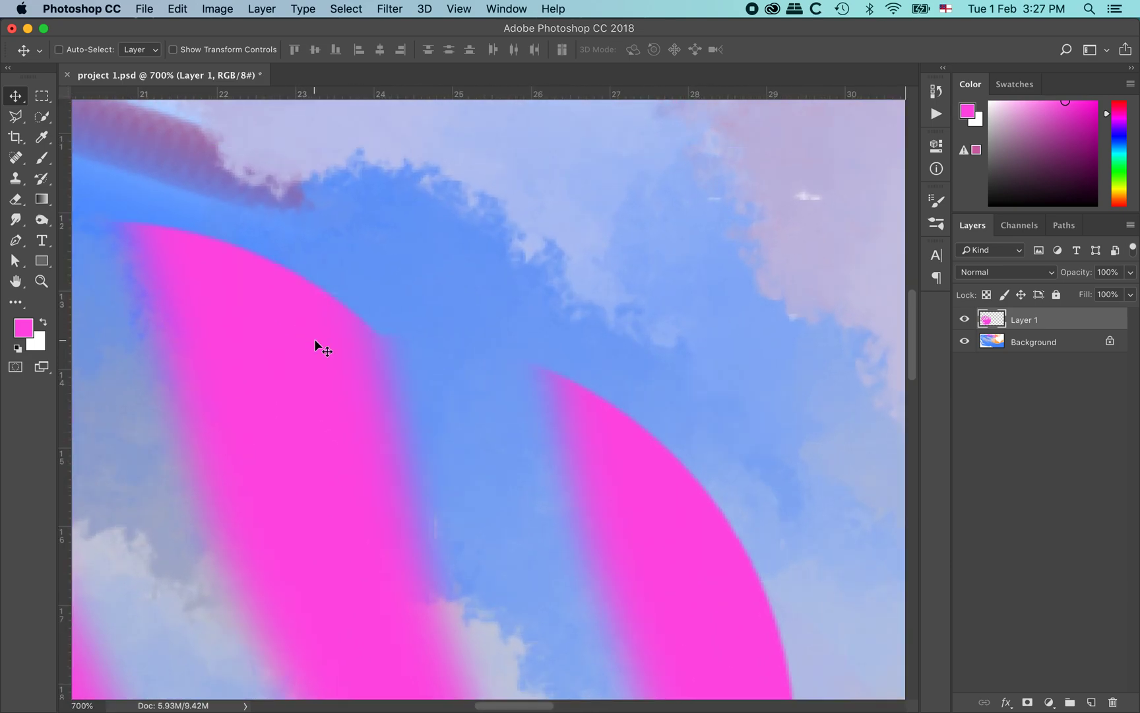
super+click(319, 352)
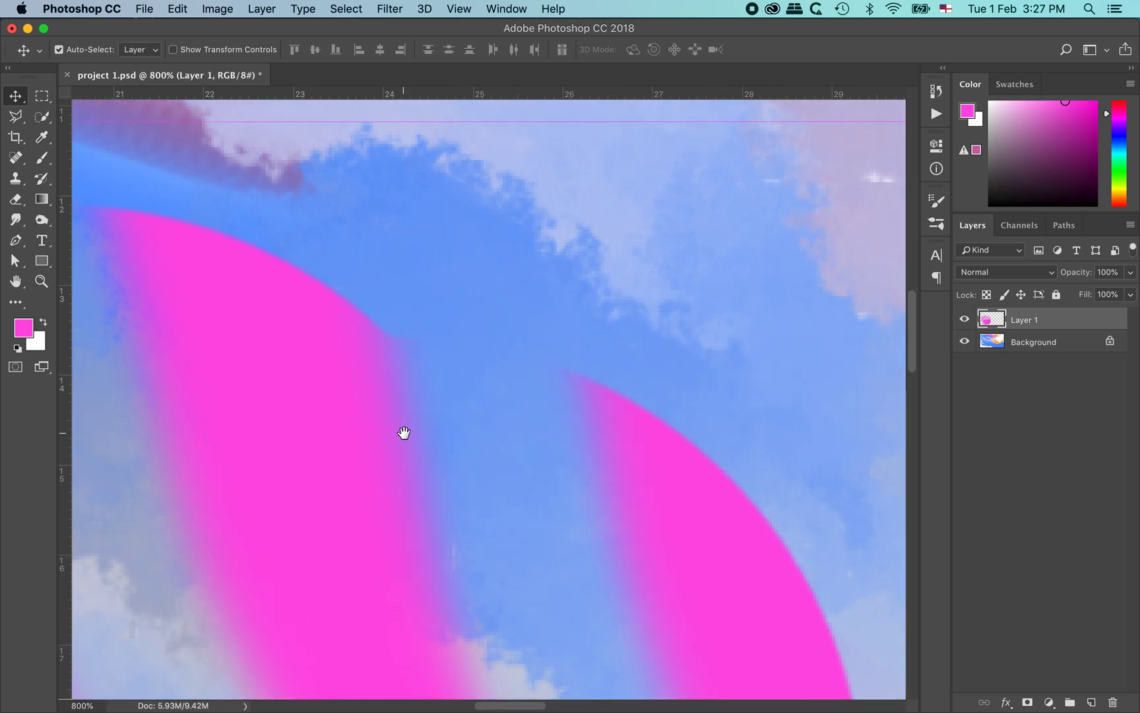
Step: Examine the individual pixels along the dark red diagonal stroke at 12800% magnification
drag(349, 305, 573, 484)
drag(269, 325, 401, 422)
drag(508, 434, 485, 430)
drag(552, 311, 479, 407)
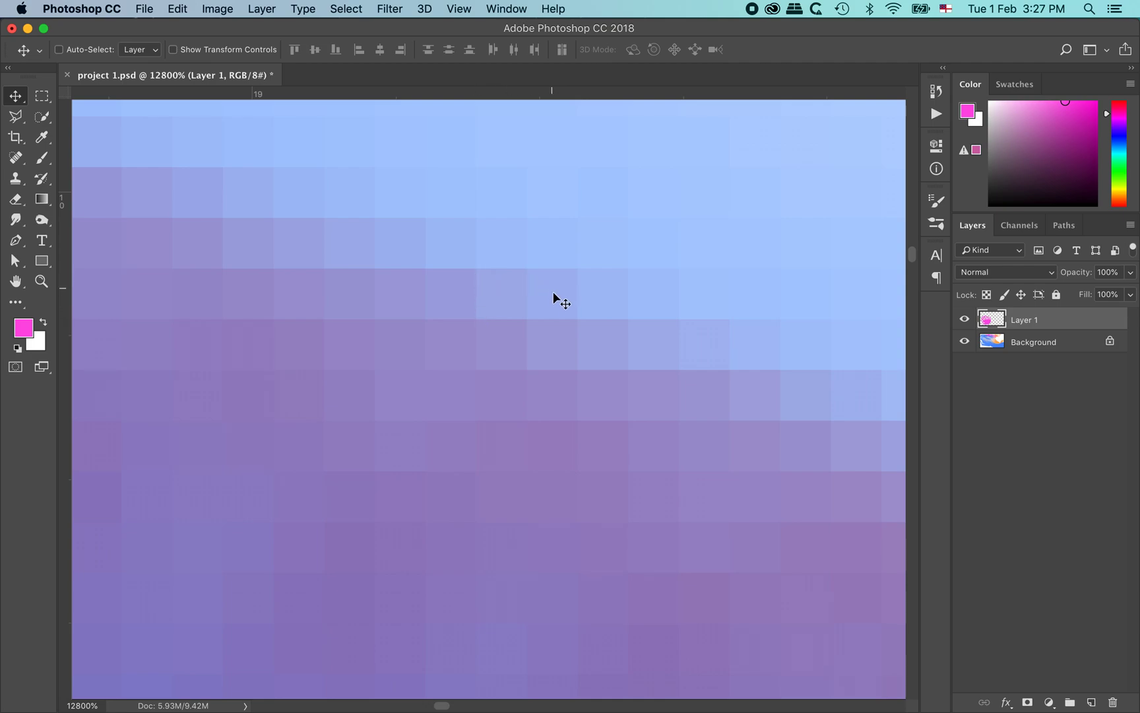
drag(636, 377, 432, 347)
key(super+r)
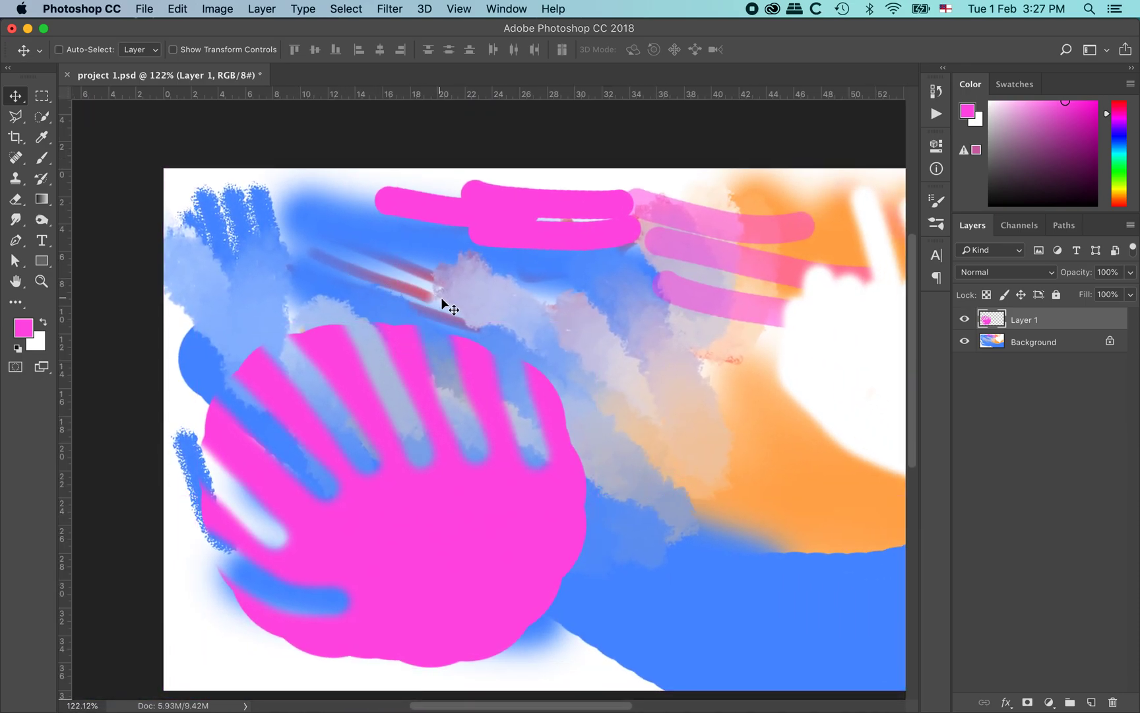
Step: Examine the pixels of the small red marks in the peach area near the canvas centre, then return to the whole canvas
key(super+space)
drag(700, 374, 517, 504)
key(super+space)
mouse_move(636, 500)
mouse_down()
mouse_move(522, 362)
mouse_move(621, 466)
mouse_move(710, 359)
mouse_move(648, 419)
mouse_move(662, 397)
mouse_move(720, 443)
mouse_move(636, 377)
mouse_move(593, 376)
mouse_up()
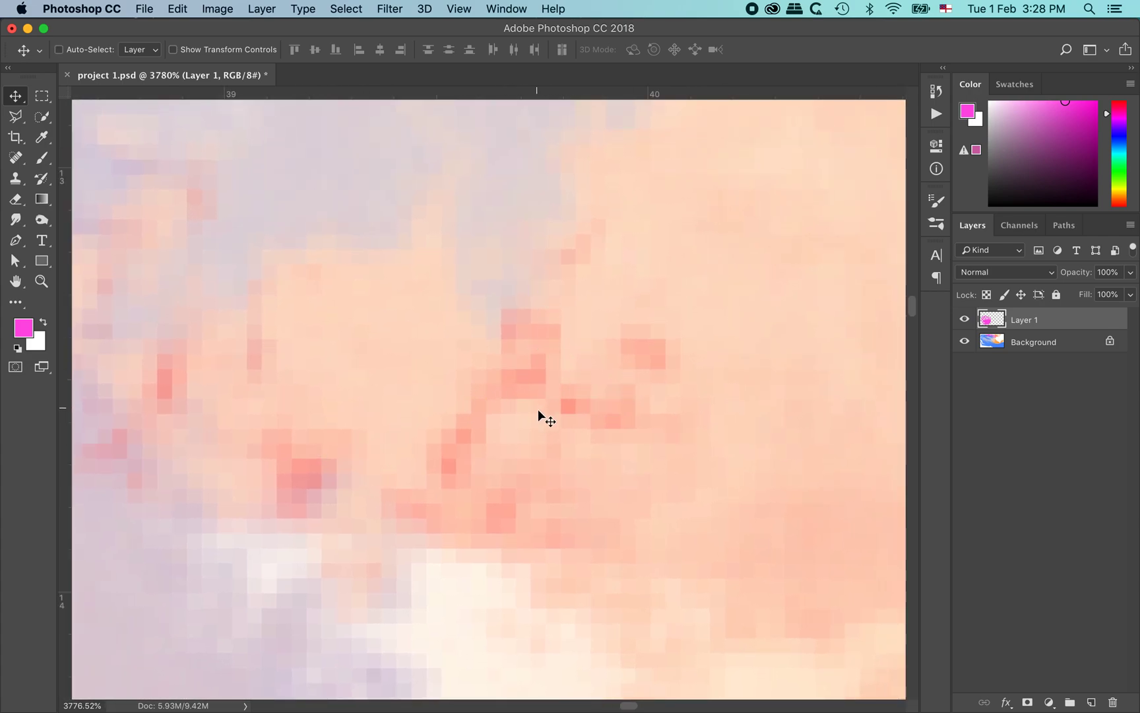
drag(642, 365, 618, 433)
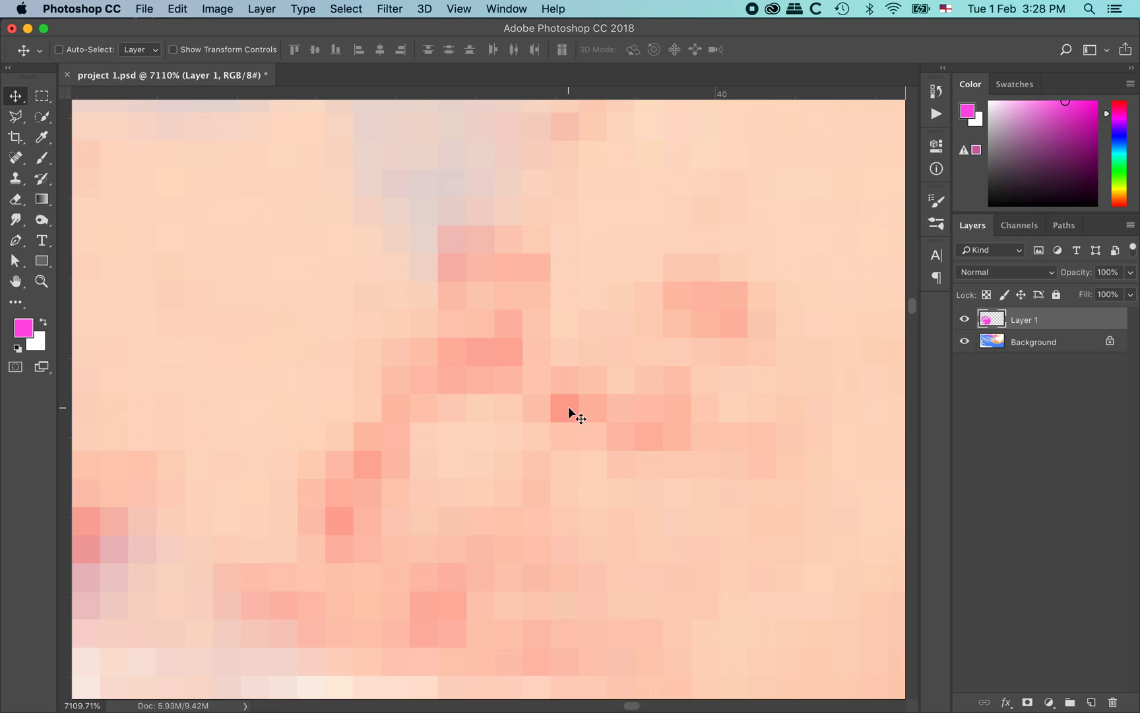
key(super+space)
drag(549, 429, 432, 328)
drag(550, 544, 449, 514)
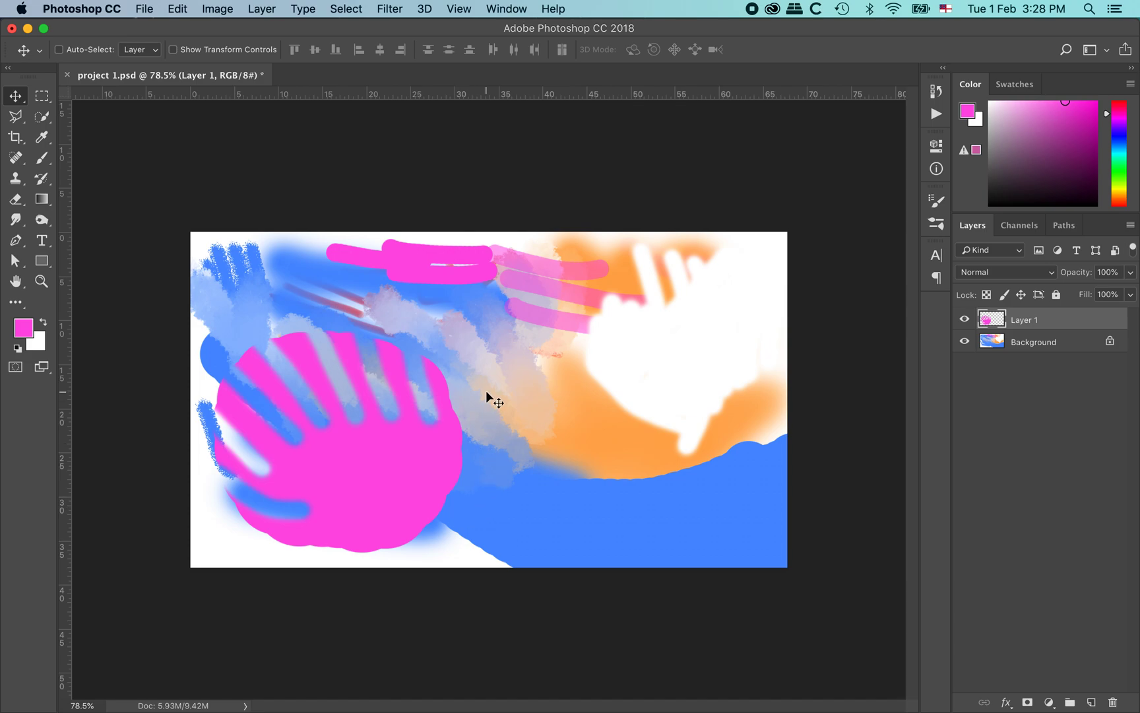
Step: Inspect the whole painting and several areas of it at continuously varying magnifications
scroll(490, 387, down, 10)
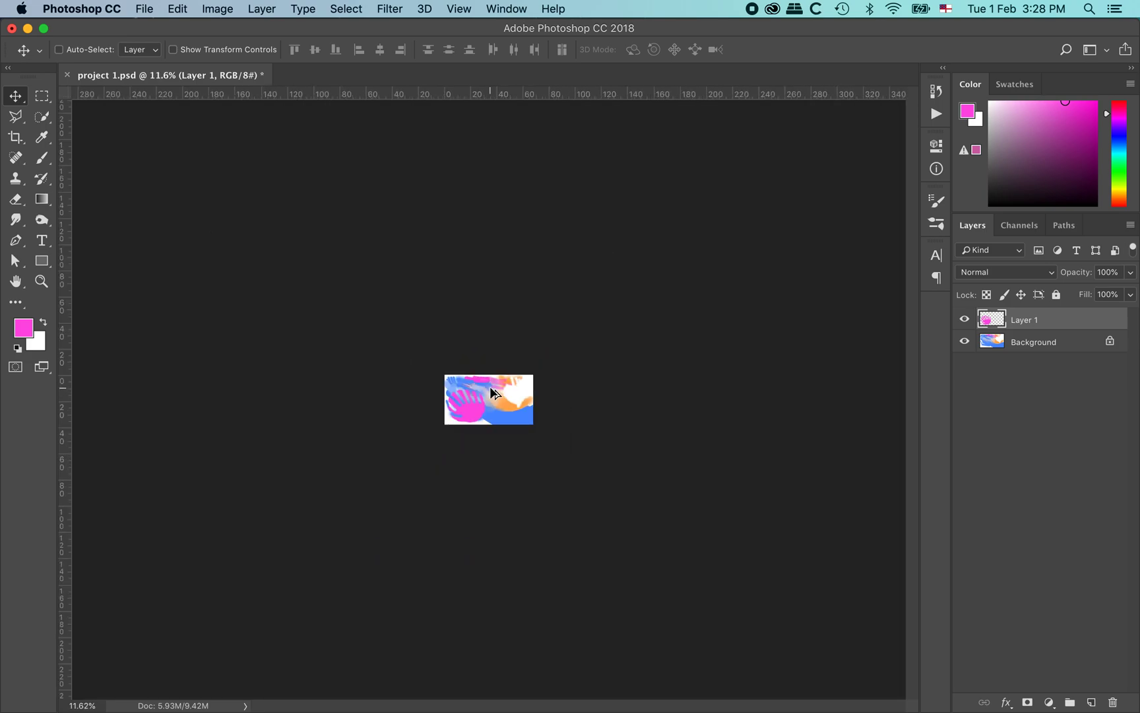
scroll(491, 387, up, 15)
scroll(490, 388, down, 6)
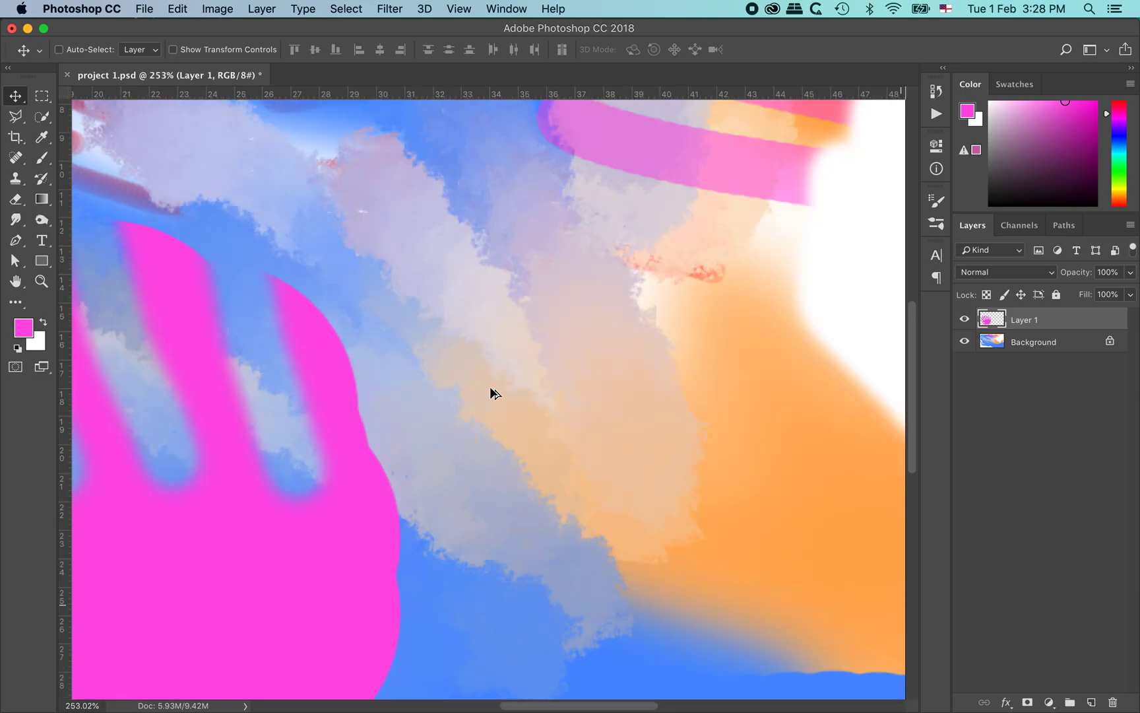
scroll(491, 388, up, 1)
scroll(490, 388, up, 8)
scroll(362, 387, down, 6)
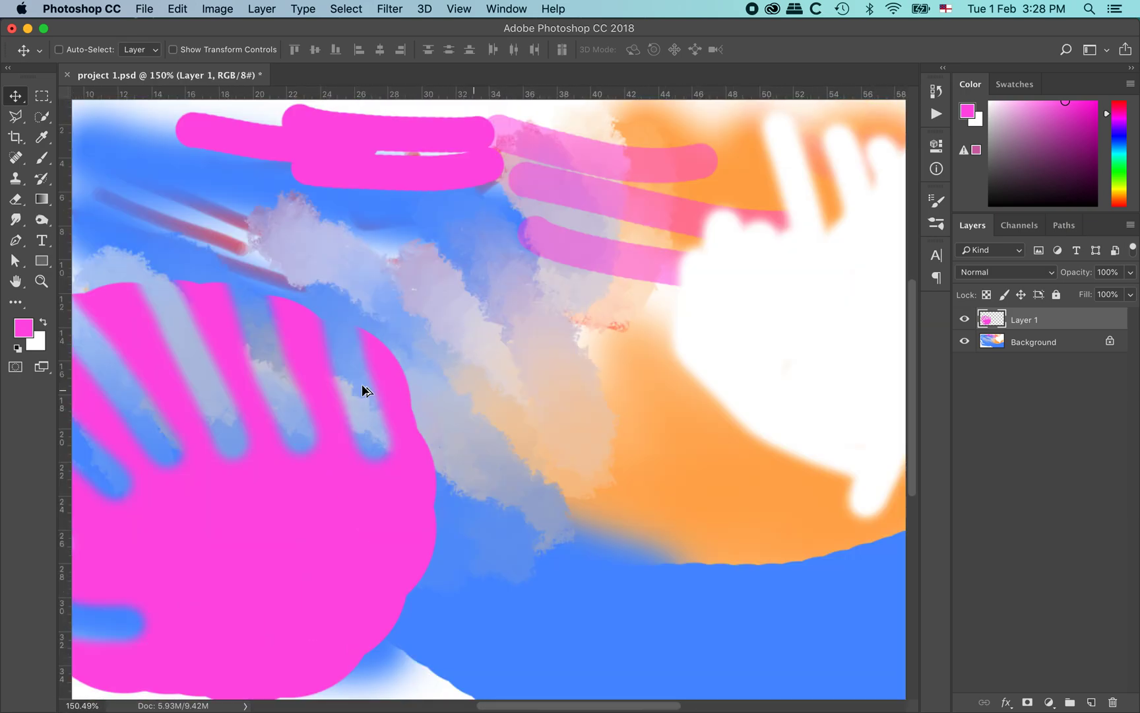
scroll(196, 382, up, 9)
scroll(196, 375, down, 10)
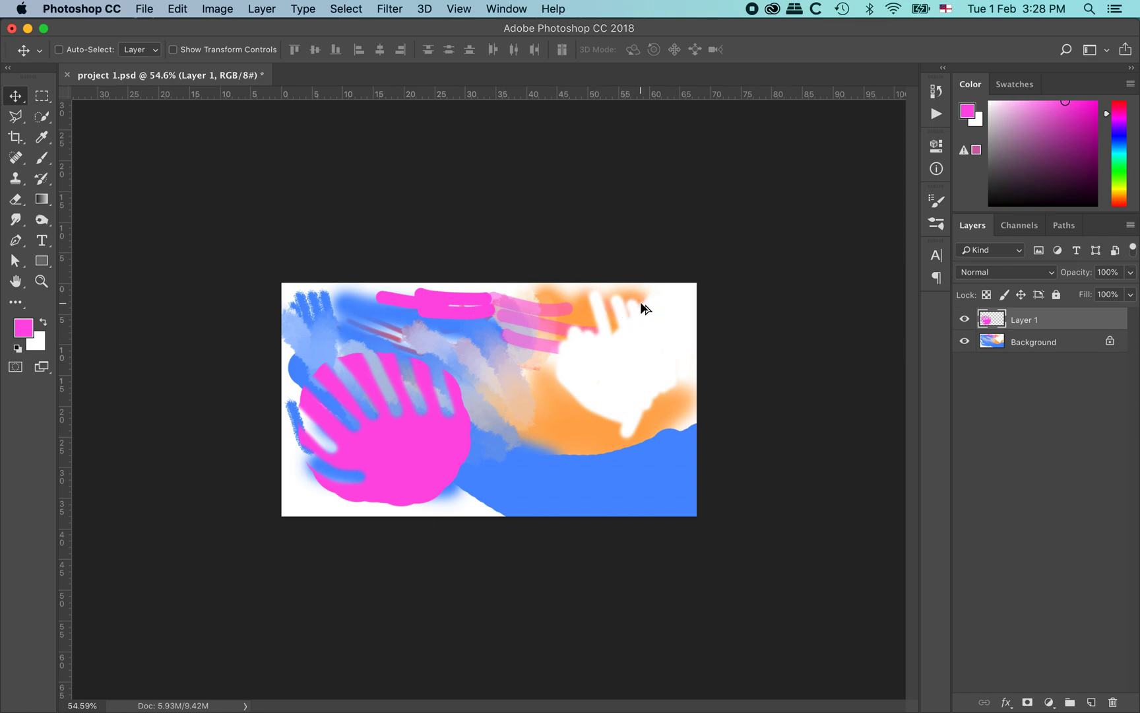
scroll(641, 307, up, 12)
scroll(792, 233, up, 8)
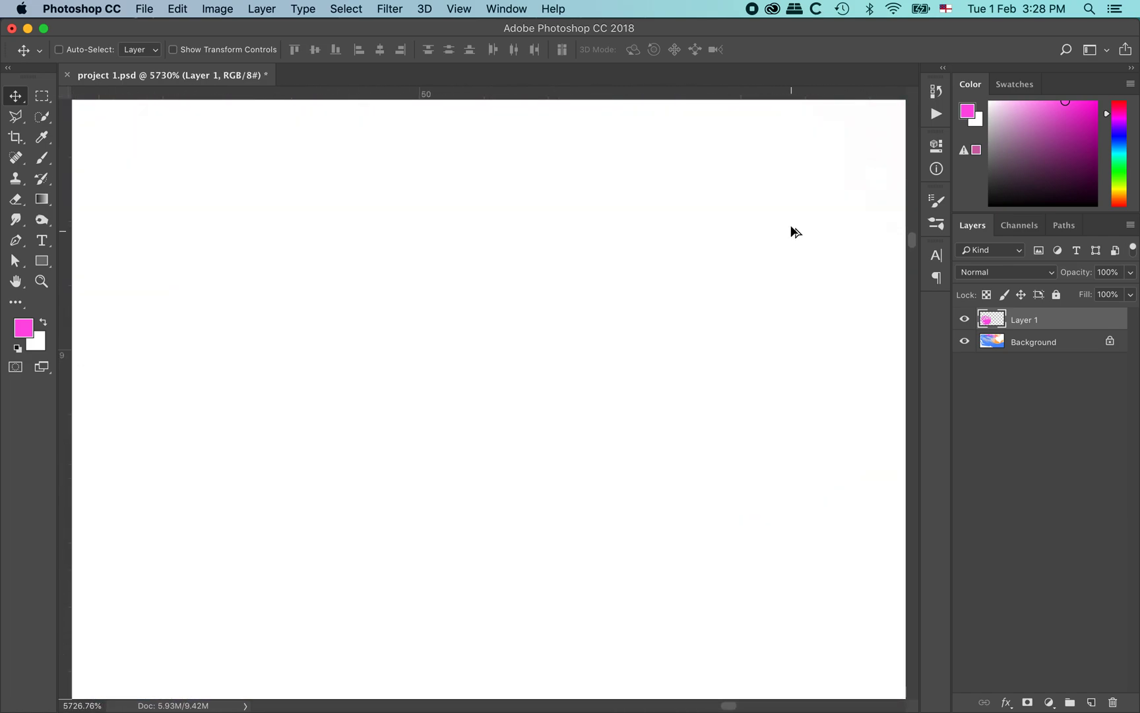
scroll(794, 228, down, 20)
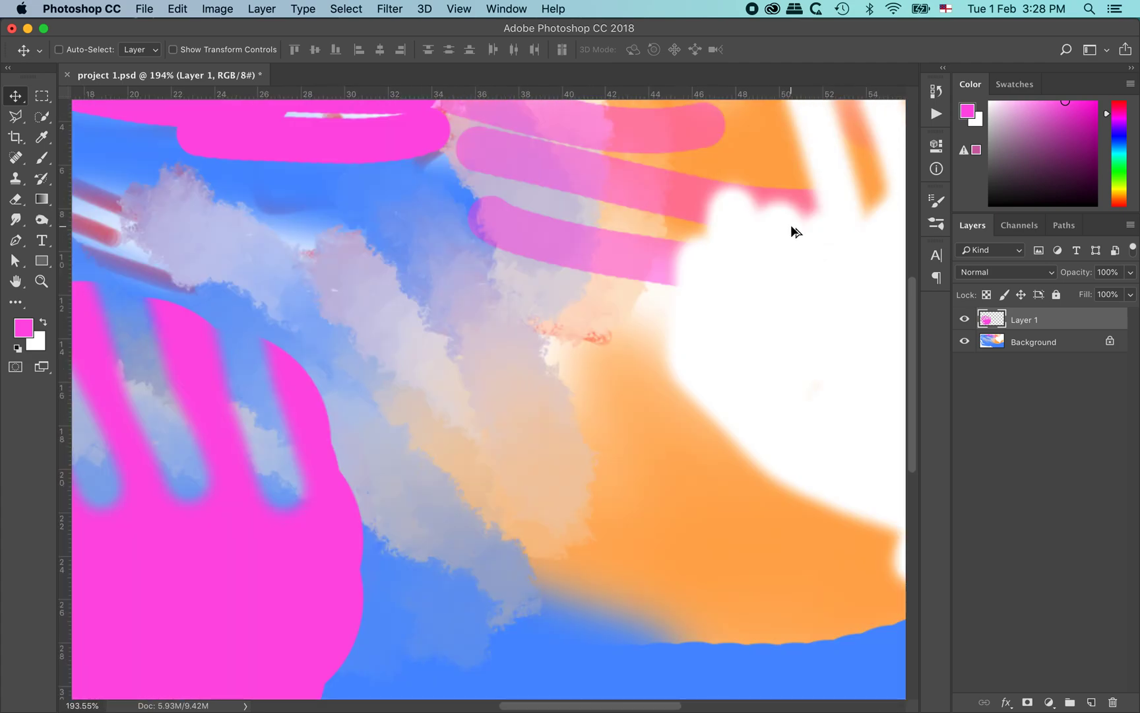
scroll(540, 351, up, 3)
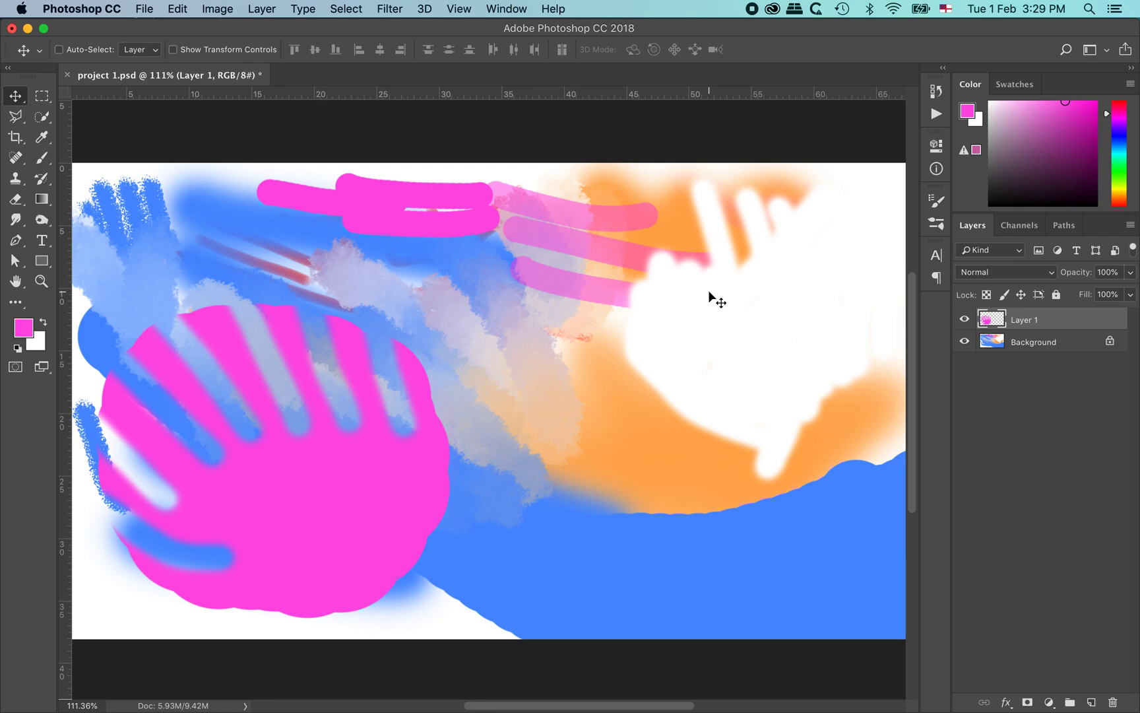
Step: Compare the painting at preset magnification levels between 300% and 66.67%
key(super+equal)
key(super+equal)
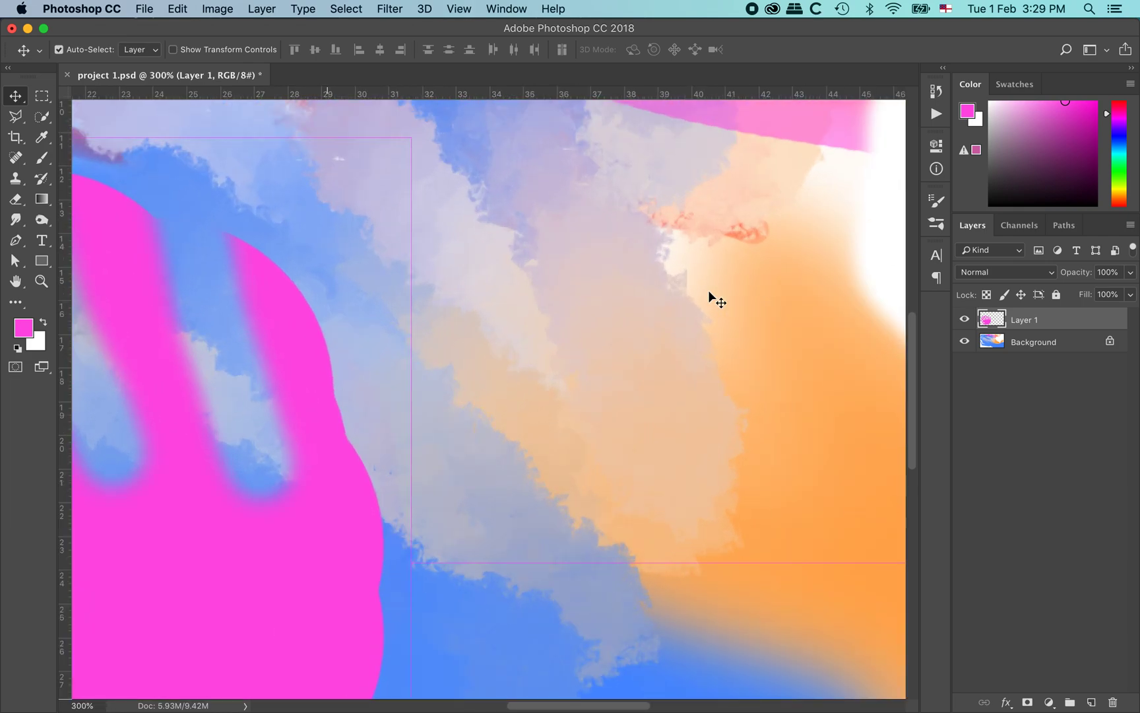
key(super+minus)
key(super+minus)
key(super+minus)
key(super+equal)
key(super+equal)
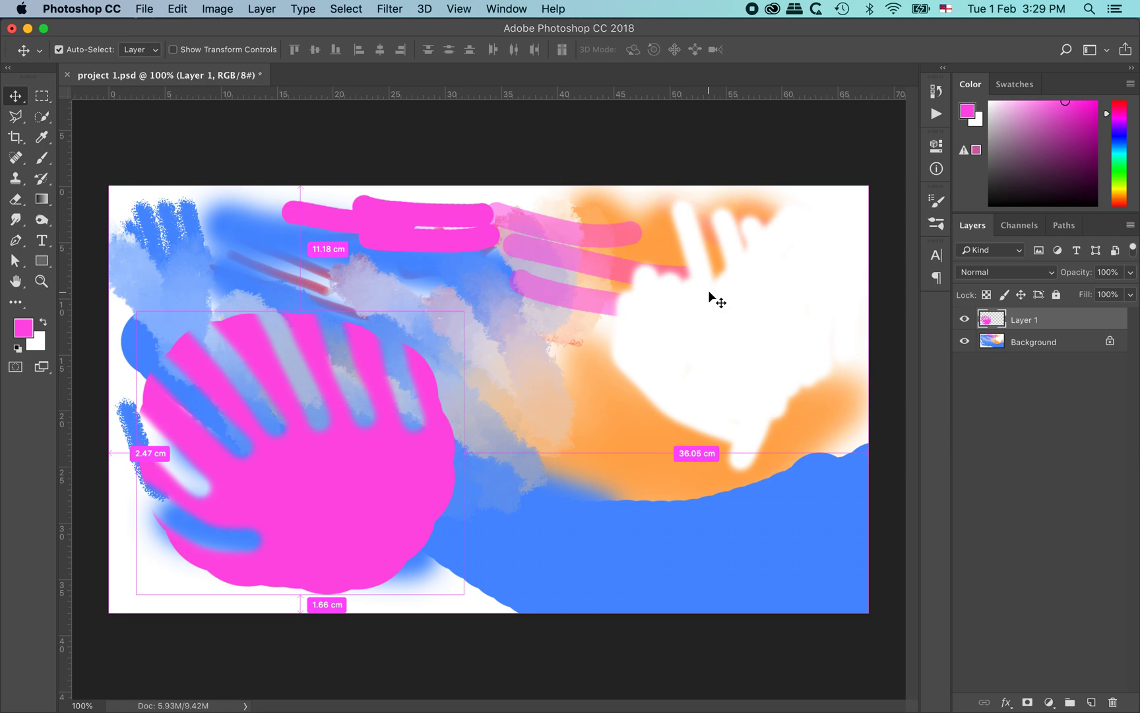
key(super+minus)
key(super+minus)
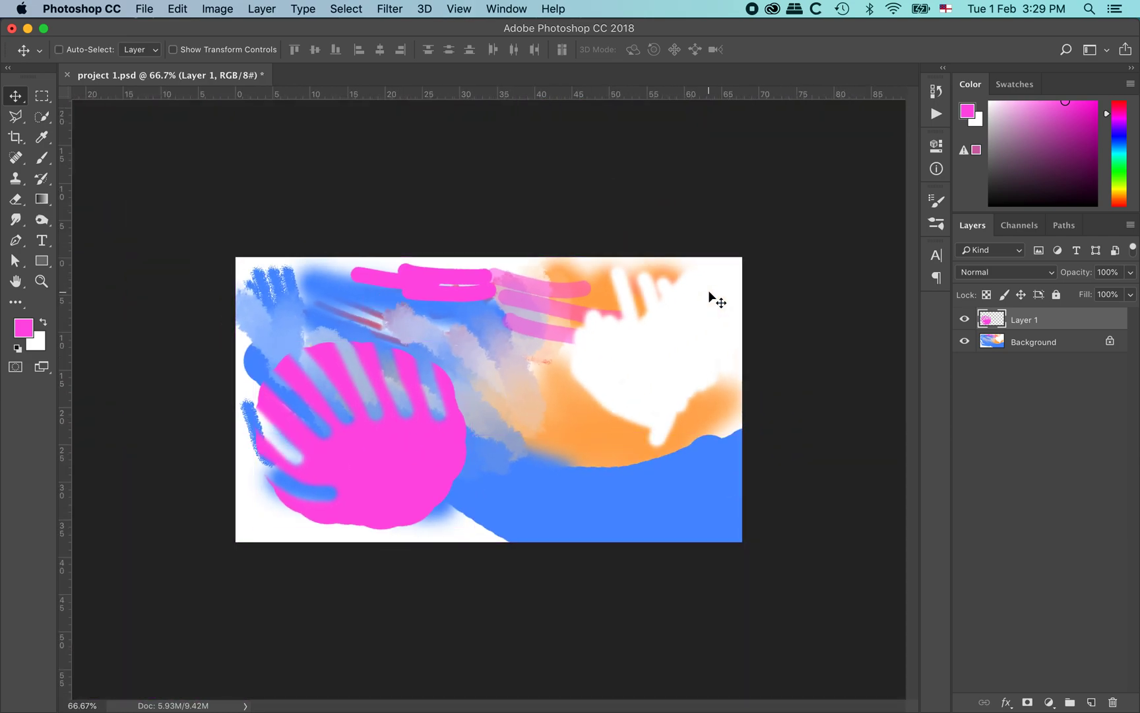
Step: Examine the edges of the opaque pink strokes near the canvas's top edge in close-up
super+click(533, 325)
drag(211, 150, 363, 291)
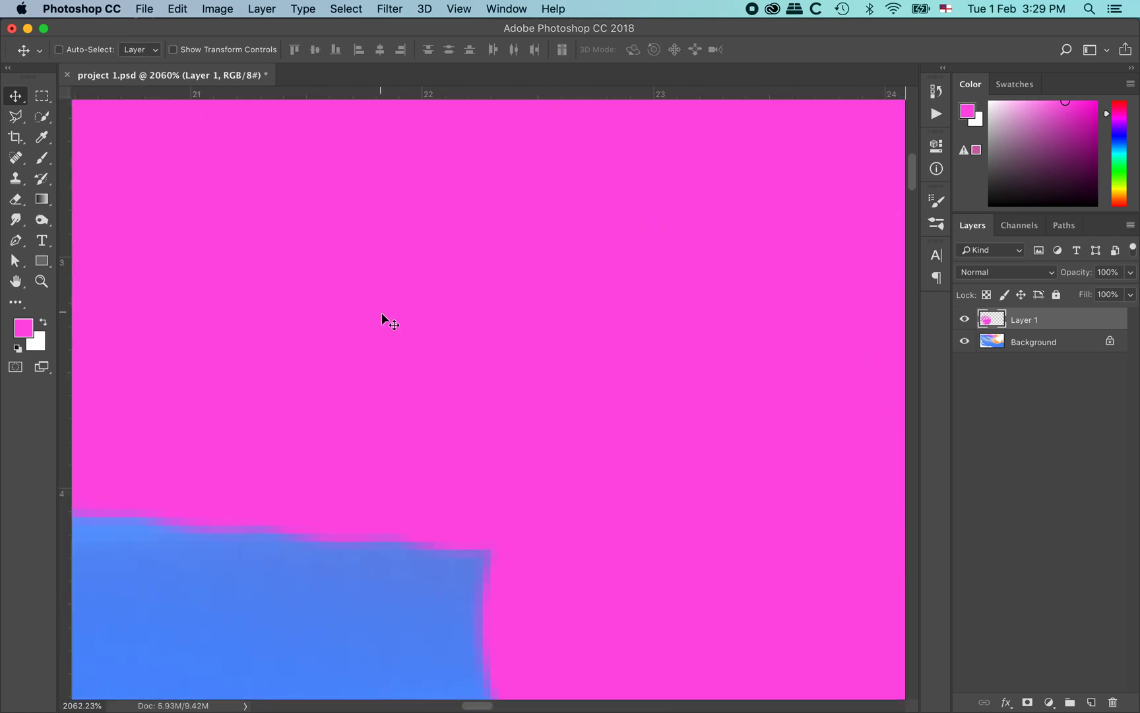
drag(318, 241, 619, 342)
drag(376, 383, 661, 334)
drag(404, 346, 441, 256)
drag(515, 486, 420, 489)
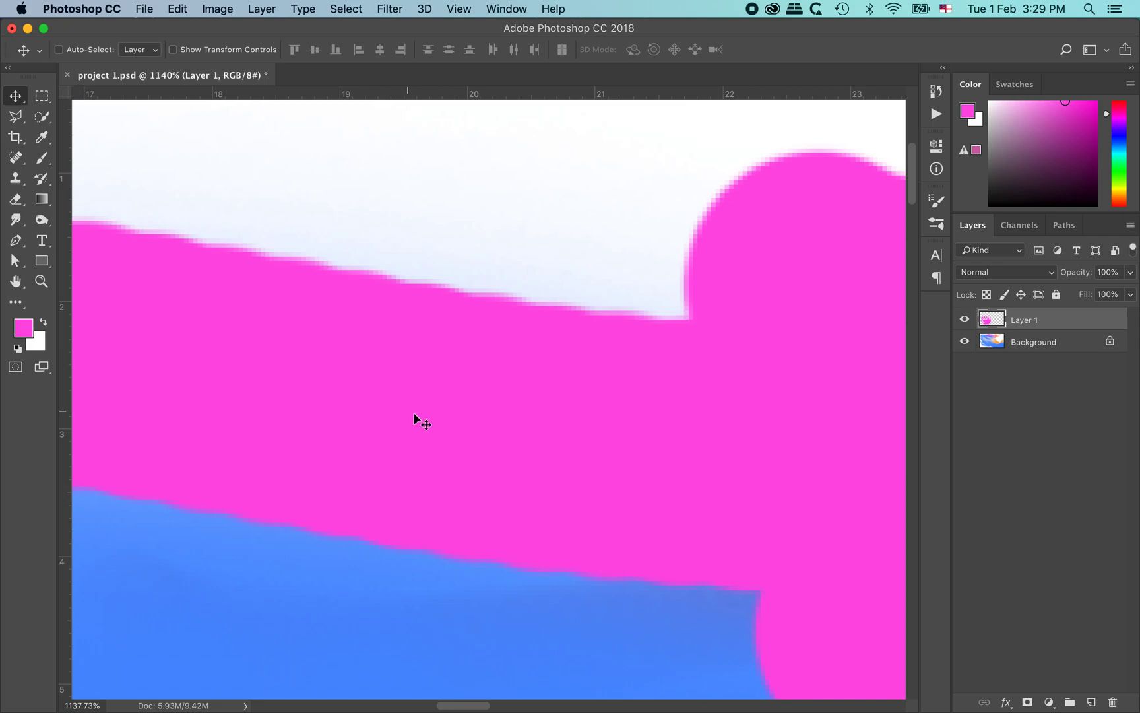
Step: Survey the area from the opaque pink strokes to the translucent dark red diagonal strokes below them in close-up
drag(703, 443, 351, 396)
drag(406, 538, 546, 279)
drag(446, 454, 503, 99)
drag(495, 472, 638, 442)
drag(368, 388, 693, 366)
drag(404, 400, 644, 403)
drag(453, 320, 516, 500)
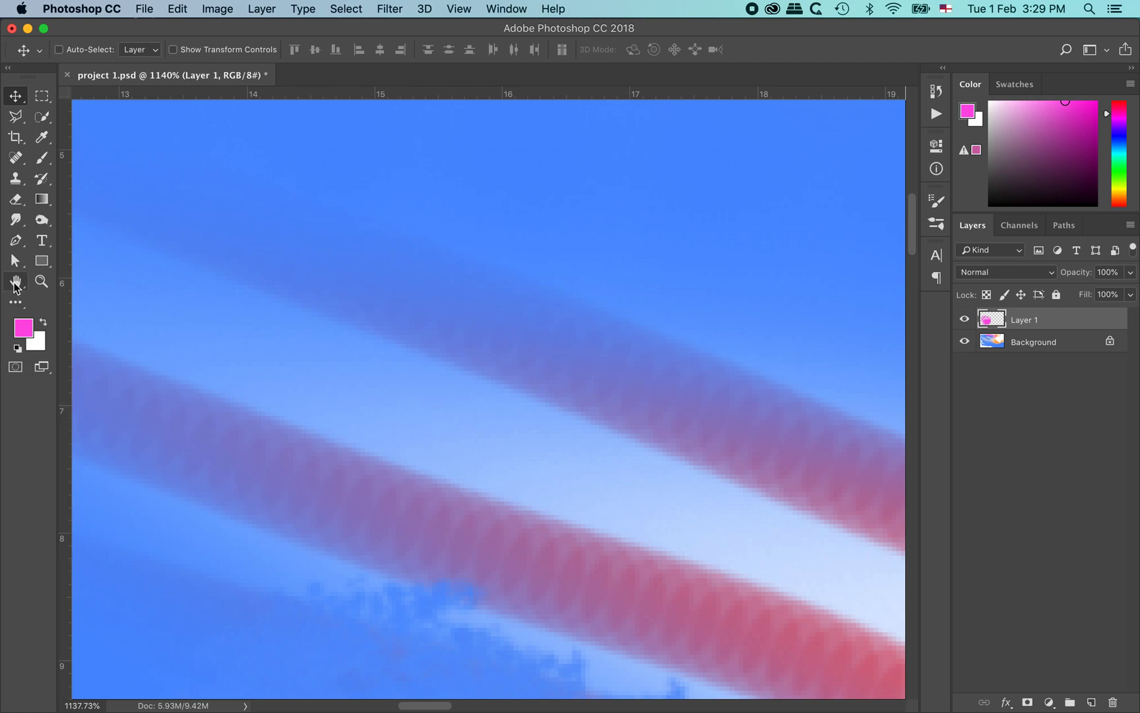
Step: Survey the cloud texture and rough blue strokes towards the canvas's upper-left corner in close-up
drag(423, 481, 706, 384)
drag(351, 399, 656, 338)
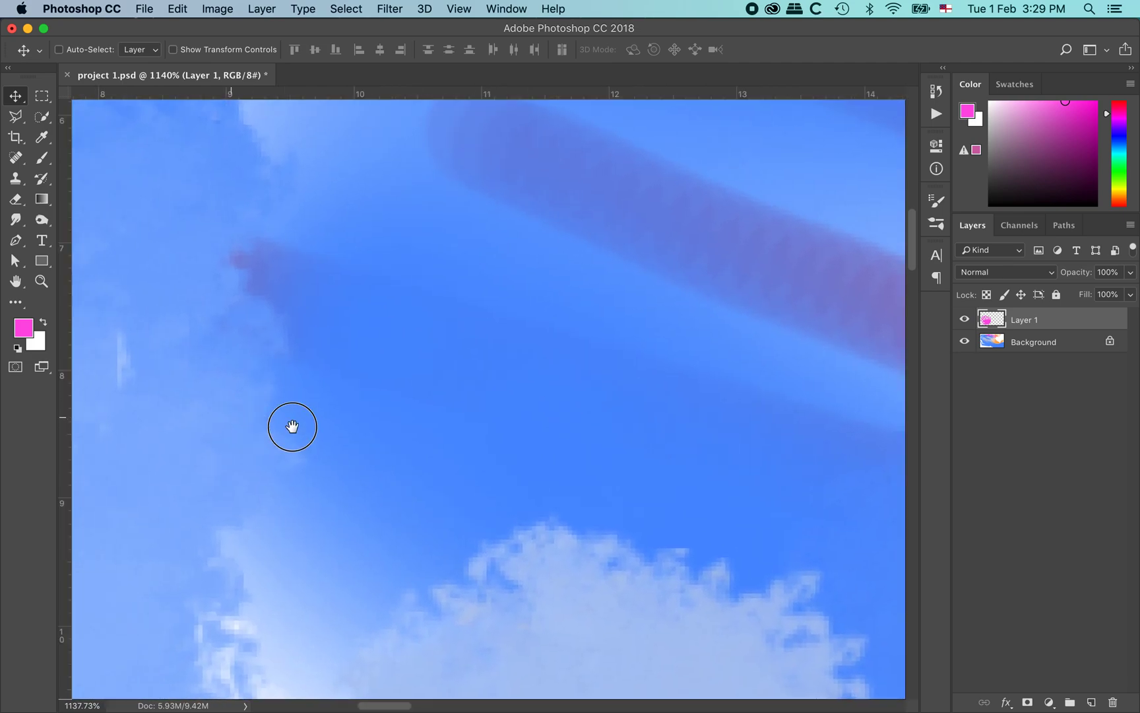
drag(244, 418, 648, 435)
mouse_move(387, 390)
mouse_down()
mouse_move(543, 318)
mouse_move(591, 478)
mouse_up()
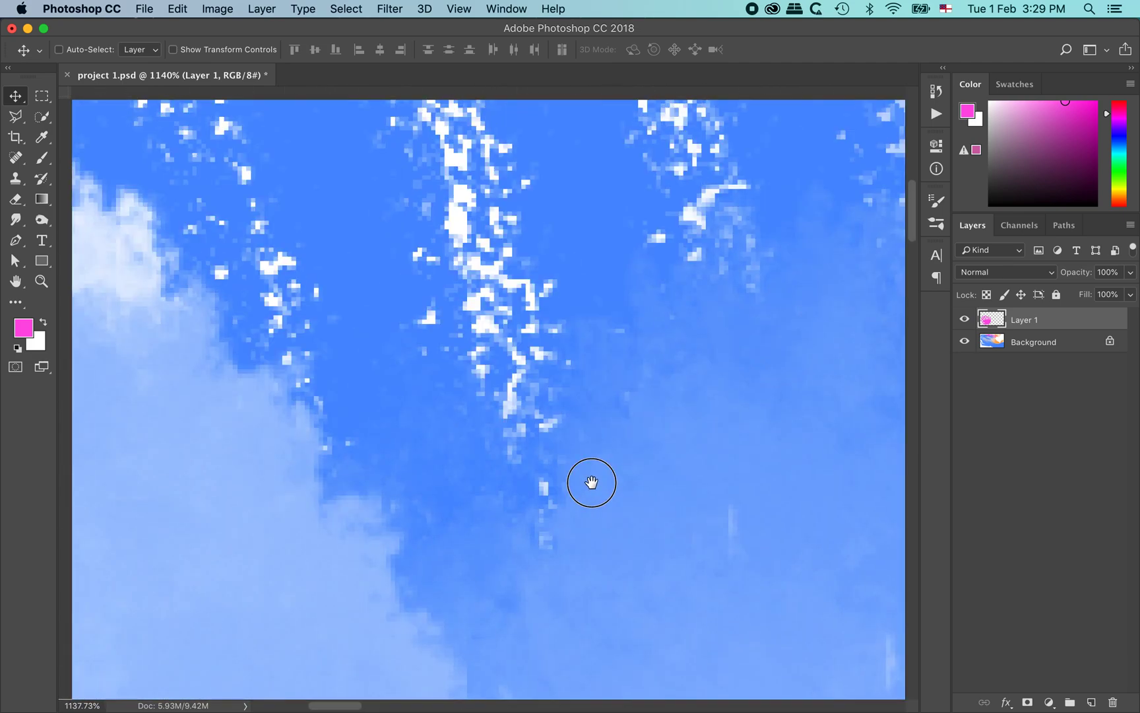
drag(429, 326, 458, 461)
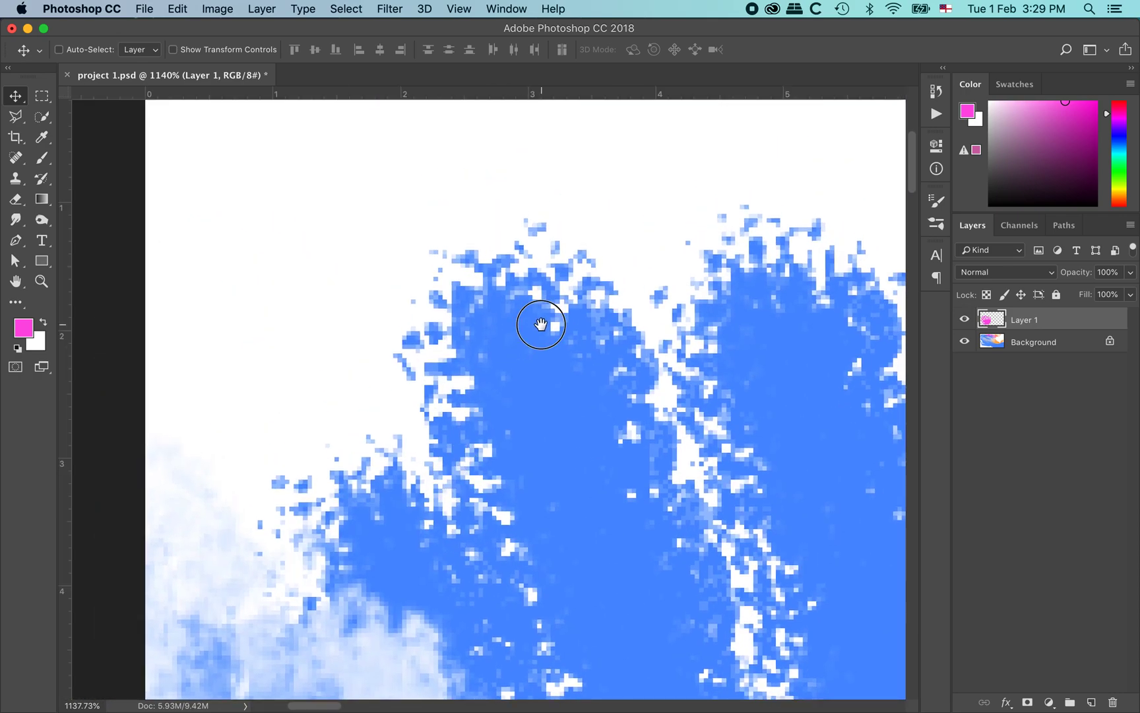
drag(540, 324, 429, 423)
scroll(429, 424, left, 10)
scroll(429, 424, up, 3)
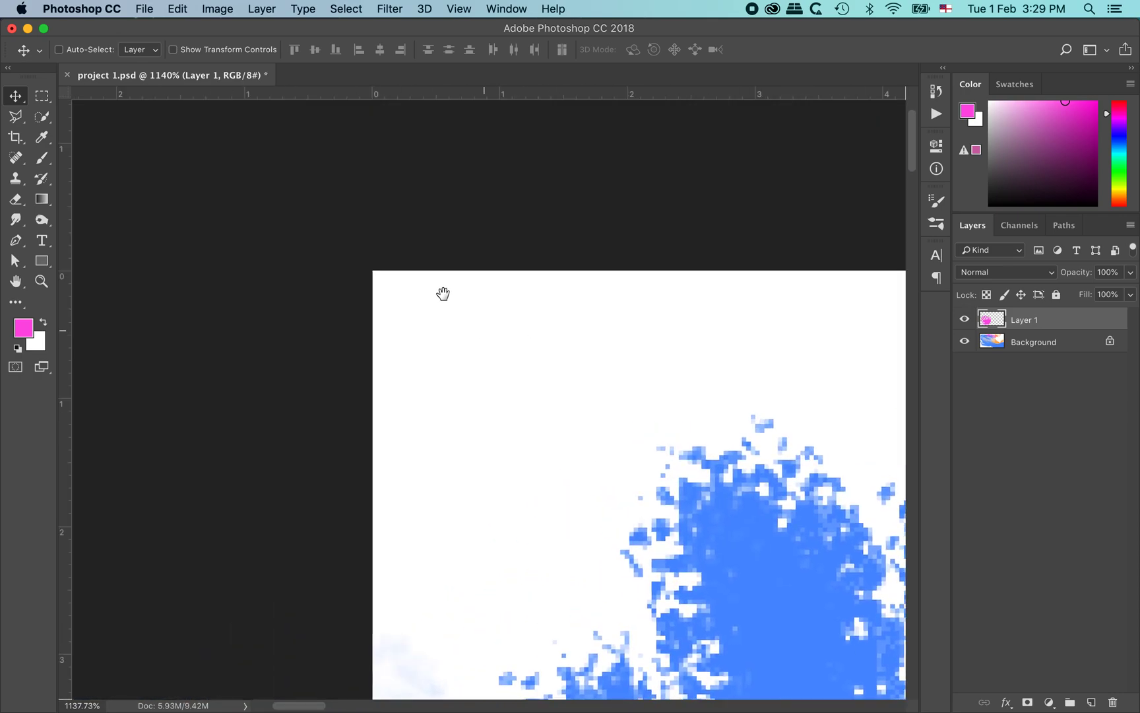
Step: Examine the rough blue strokes near the canvas's upper-left corner at 600% and 1600%, and fit the whole painting on screen
alt+click(647, 451)
alt+click(647, 484)
alt+click(647, 484)
drag(710, 467, 430, 313)
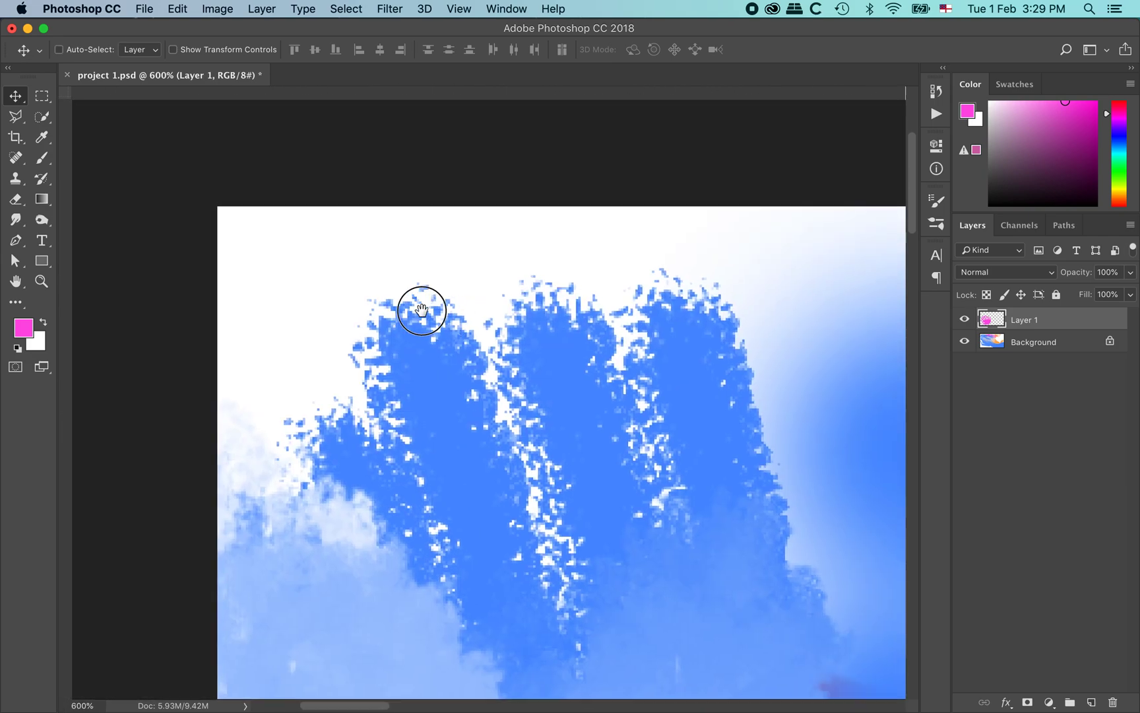
alt+click(596, 400)
drag(629, 412, 565, 363)
drag(459, 260, 397, 291)
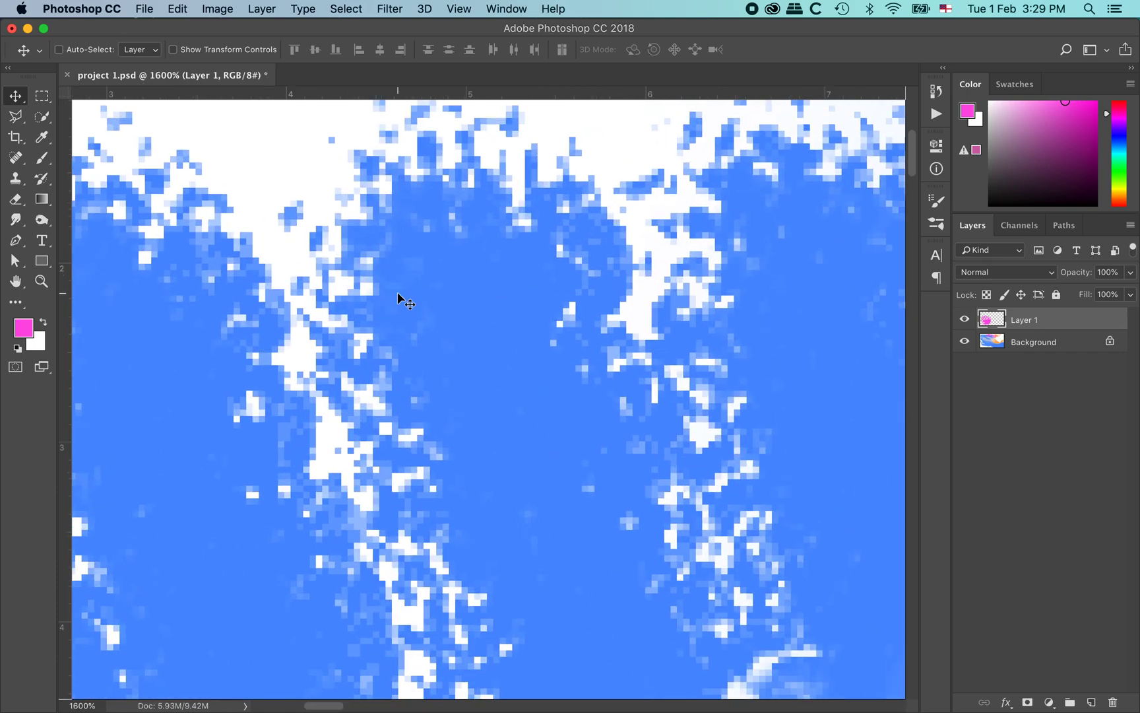
click(460, 8)
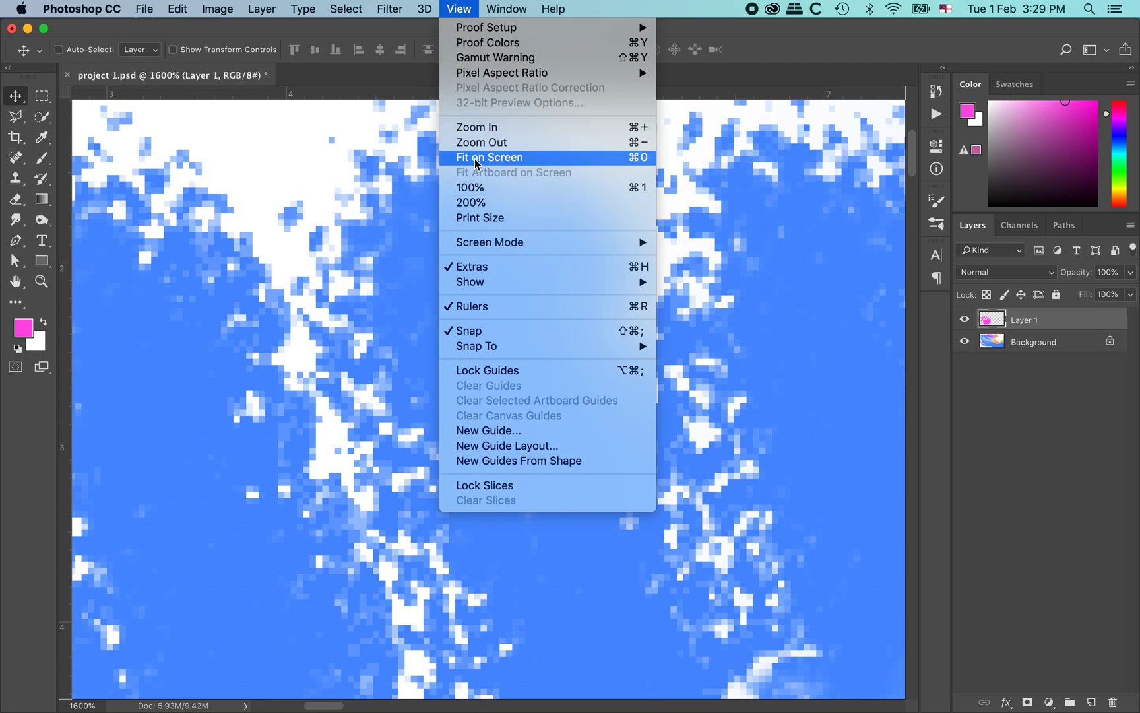
click(629, 160)
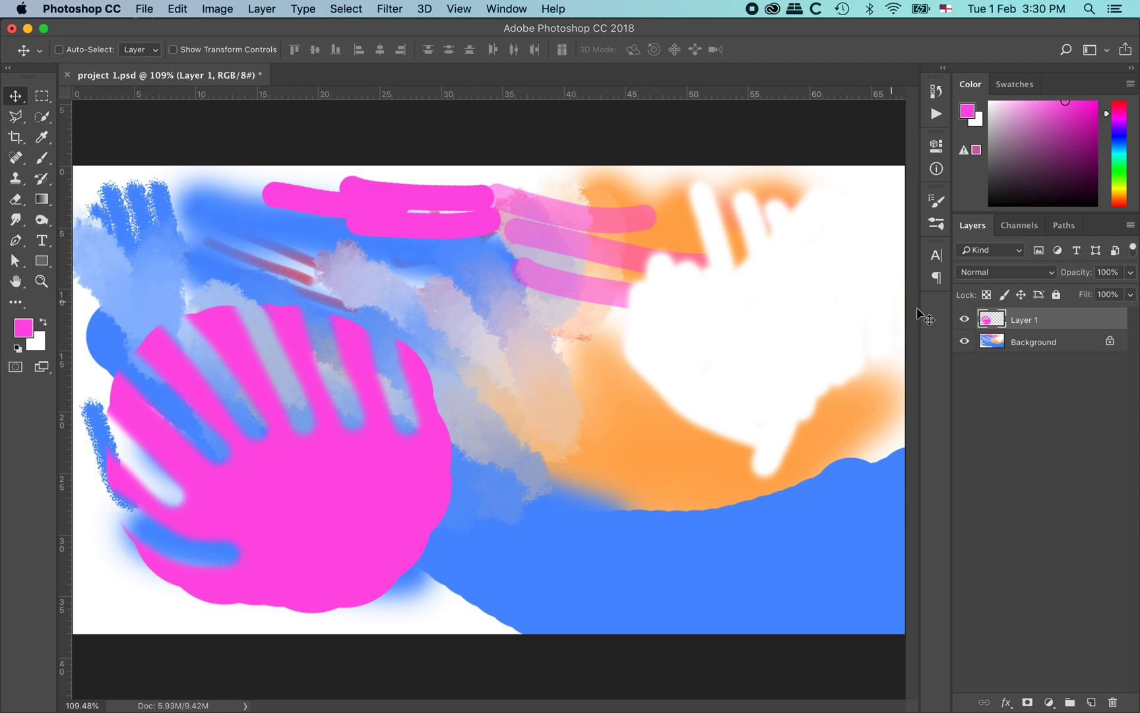
Step: Hide Layer 1, make the Background layer active, and choose the Paint Bucket tool
click(965, 321)
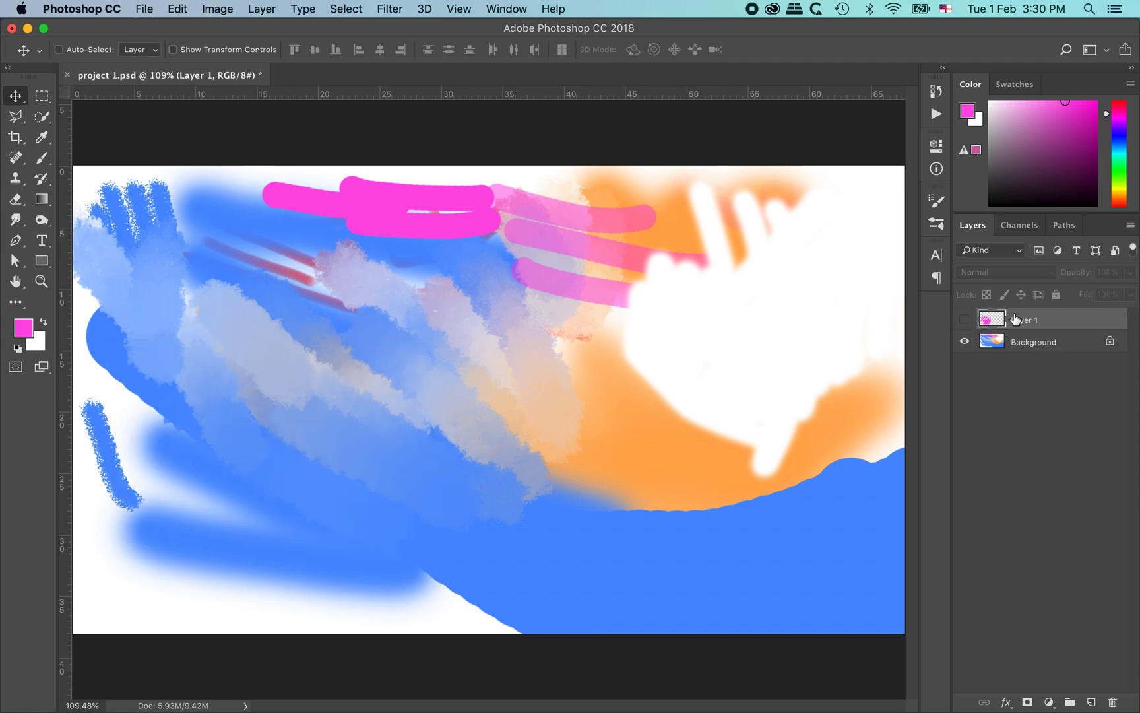
click(1035, 348)
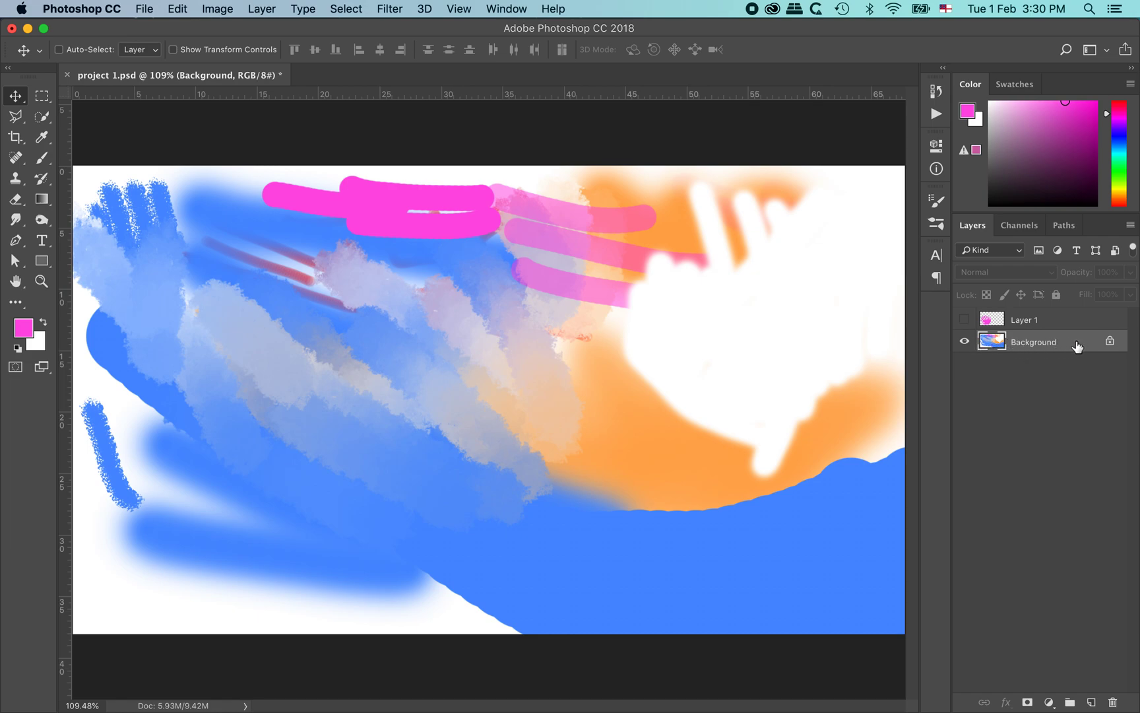
click(46, 204)
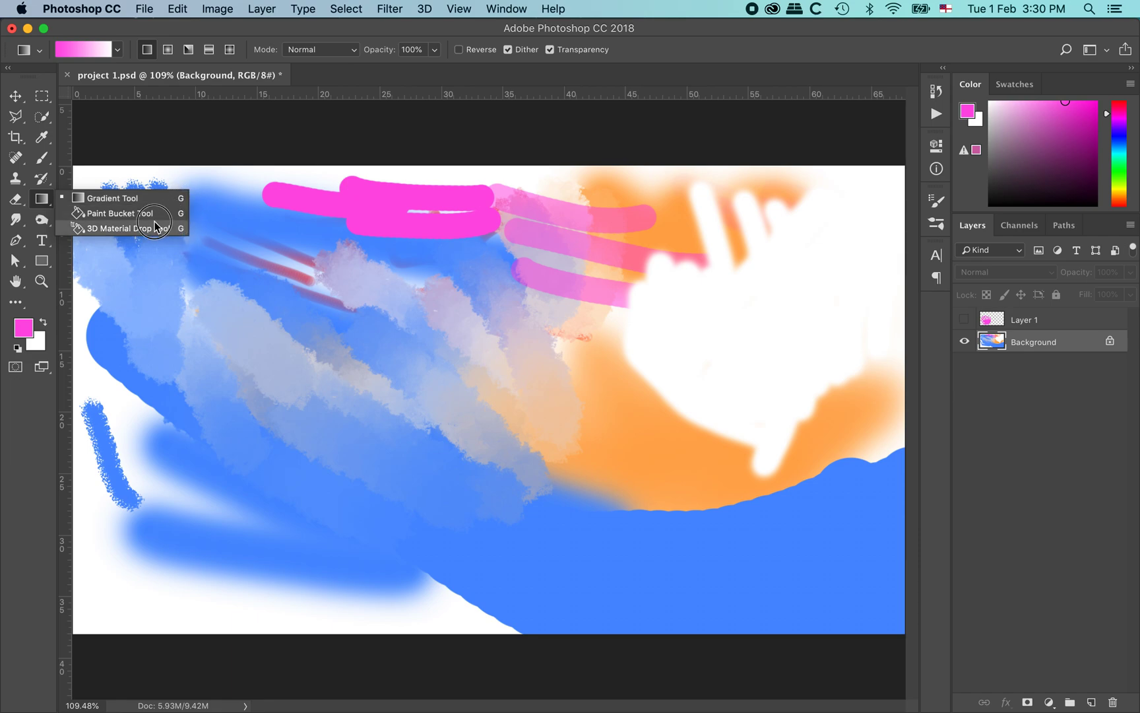
click(113, 213)
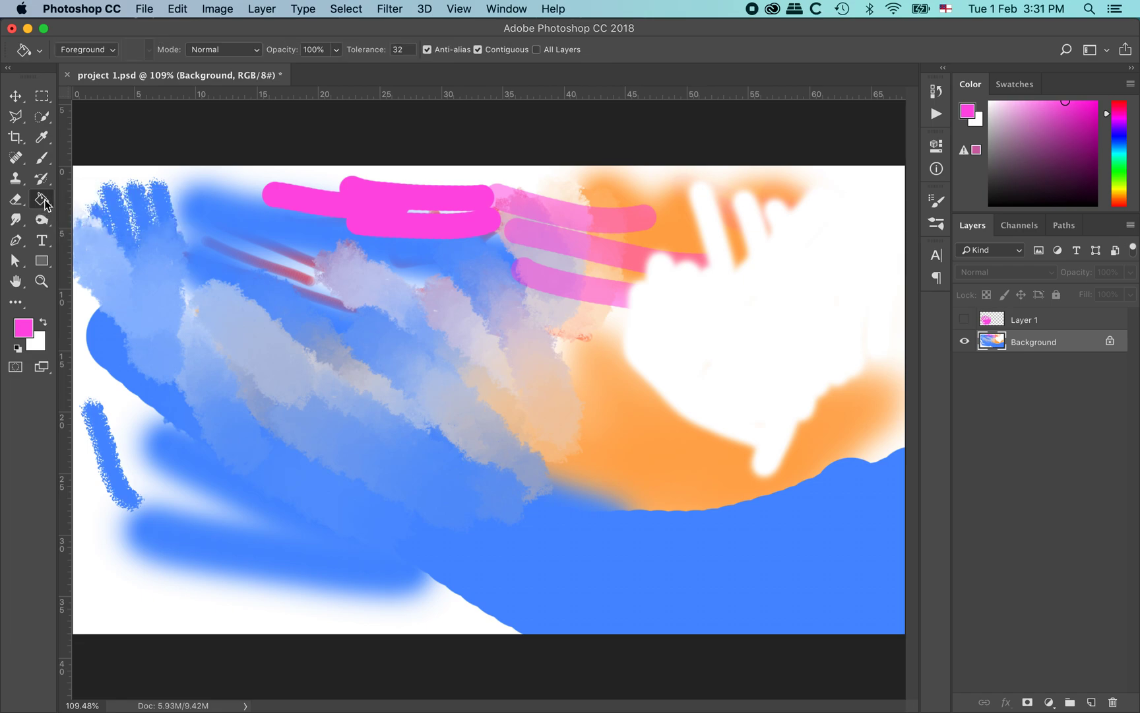
mouse_move(42, 198)
mouse_down()
mouse_move(195, 203)
mouse_move(163, 226)
mouse_move(106, 214)
mouse_move(118, 215)
mouse_up()
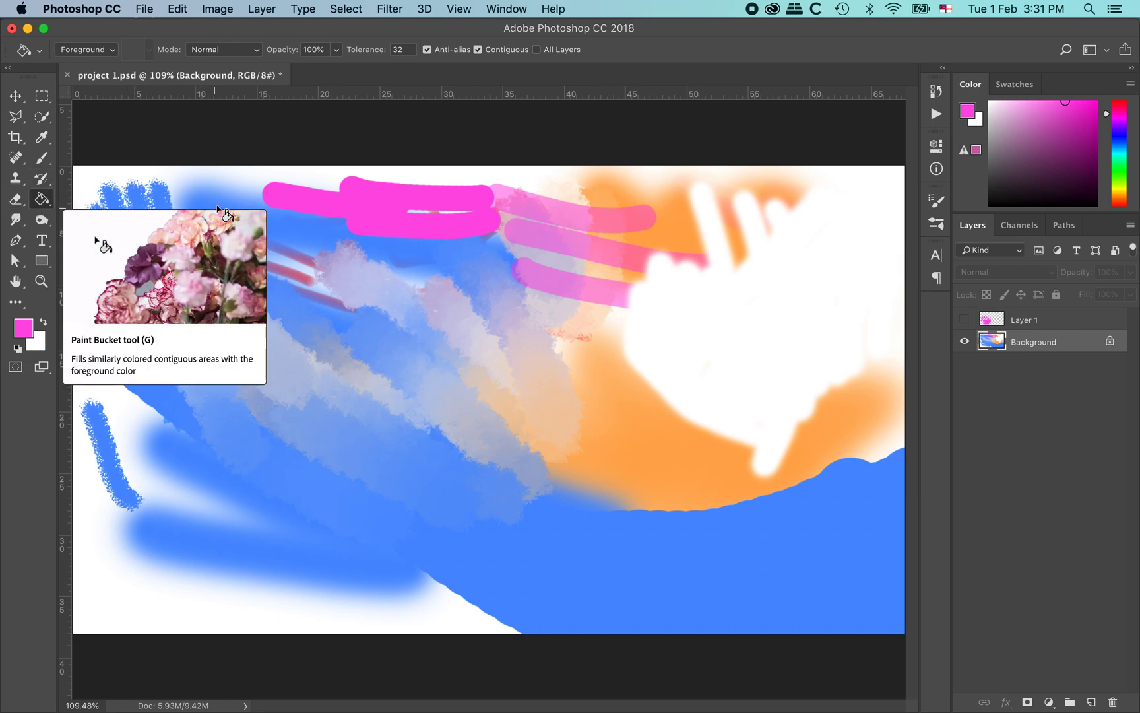
Step: Set the foreground colour to pale yellow (#f6e68c) and fill the white area over the orange part of the painting with it
click(21, 342)
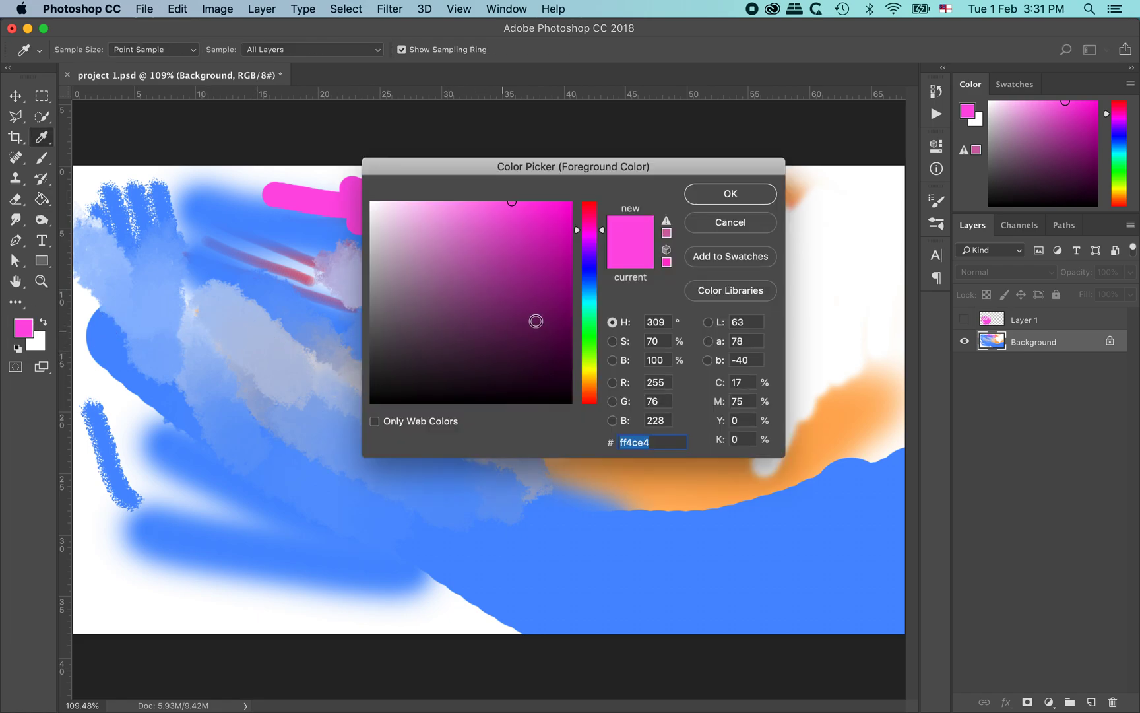
drag(589, 369, 593, 373)
mouse_move(553, 227)
mouse_down()
mouse_move(542, 200)
mouse_move(434, 234)
mouse_move(459, 199)
mouse_move(457, 209)
mouse_up()
drag(604, 376, 593, 377)
click(731, 193)
key(g)
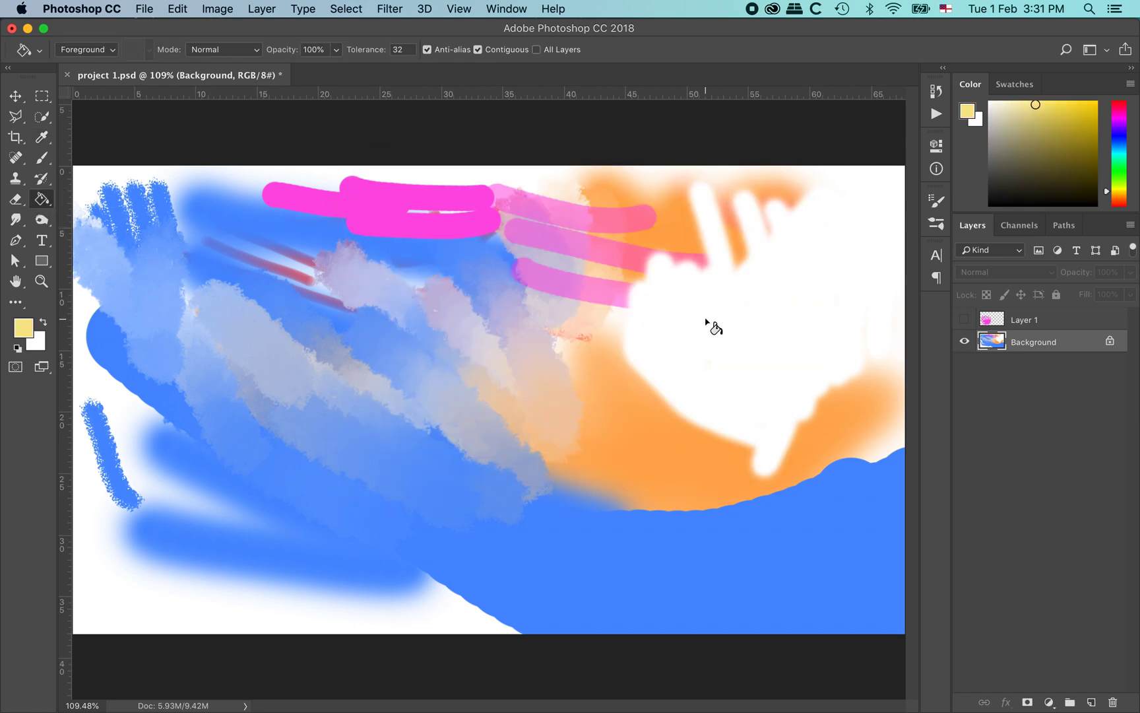
click(708, 323)
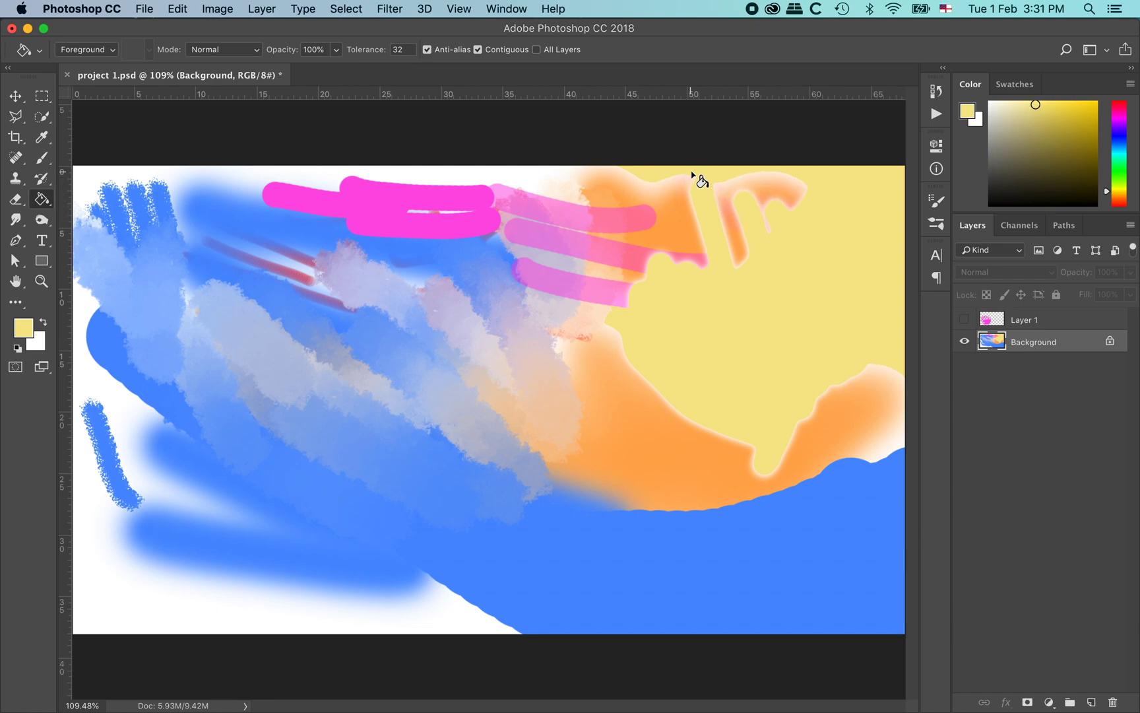
Step: Examine the soft edges between the yellow fill and the orange area near the canvas's top edge in close-up
drag(703, 247, 837, 388)
drag(716, 184, 743, 205)
drag(753, 179, 706, 450)
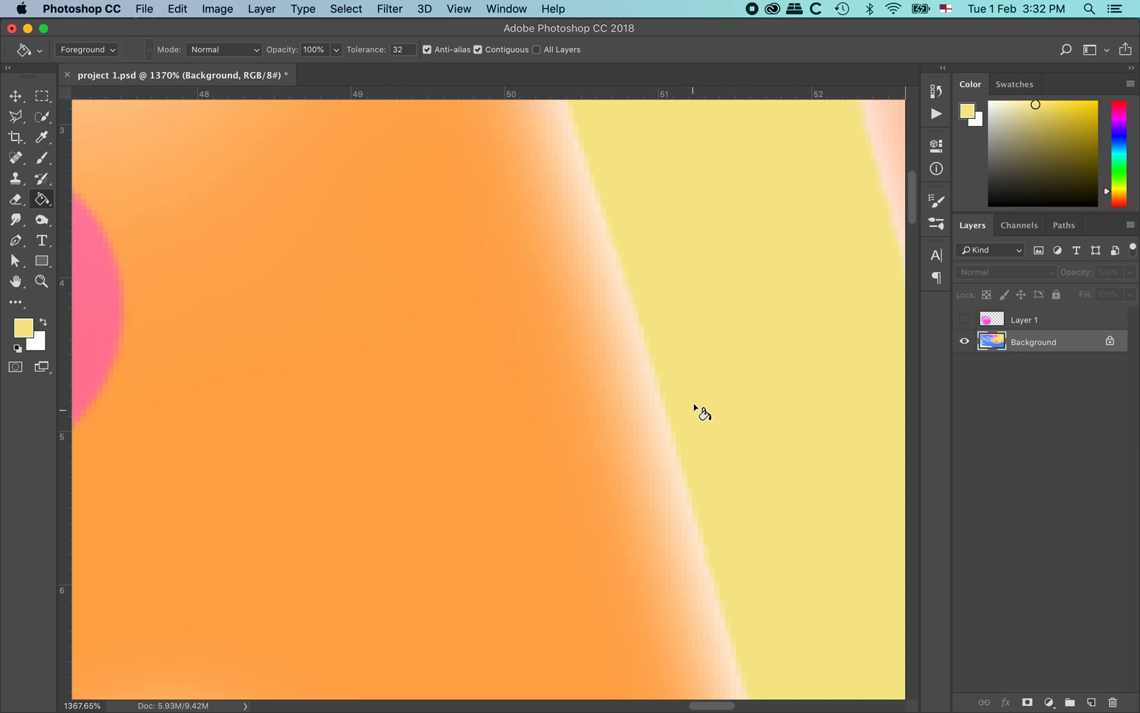
alt+click(629, 367)
alt+click(583, 350)
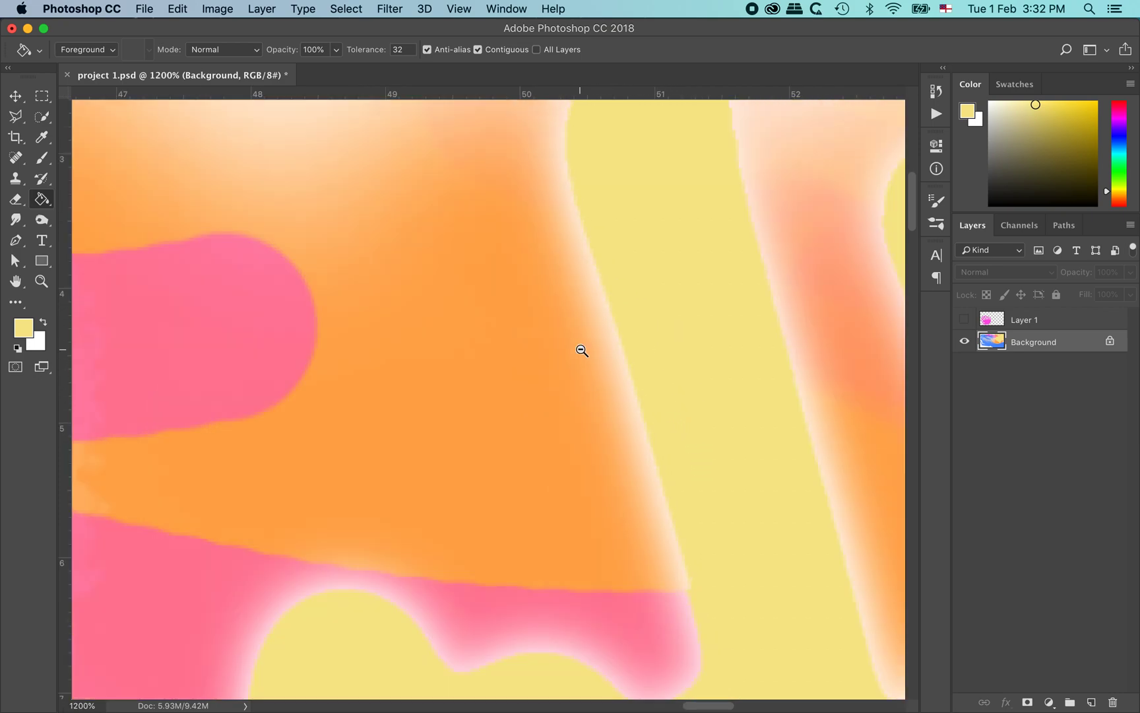
alt+click(588, 352)
alt+click(615, 362)
alt+click(610, 364)
alt+click(564, 385)
alt+click(522, 371)
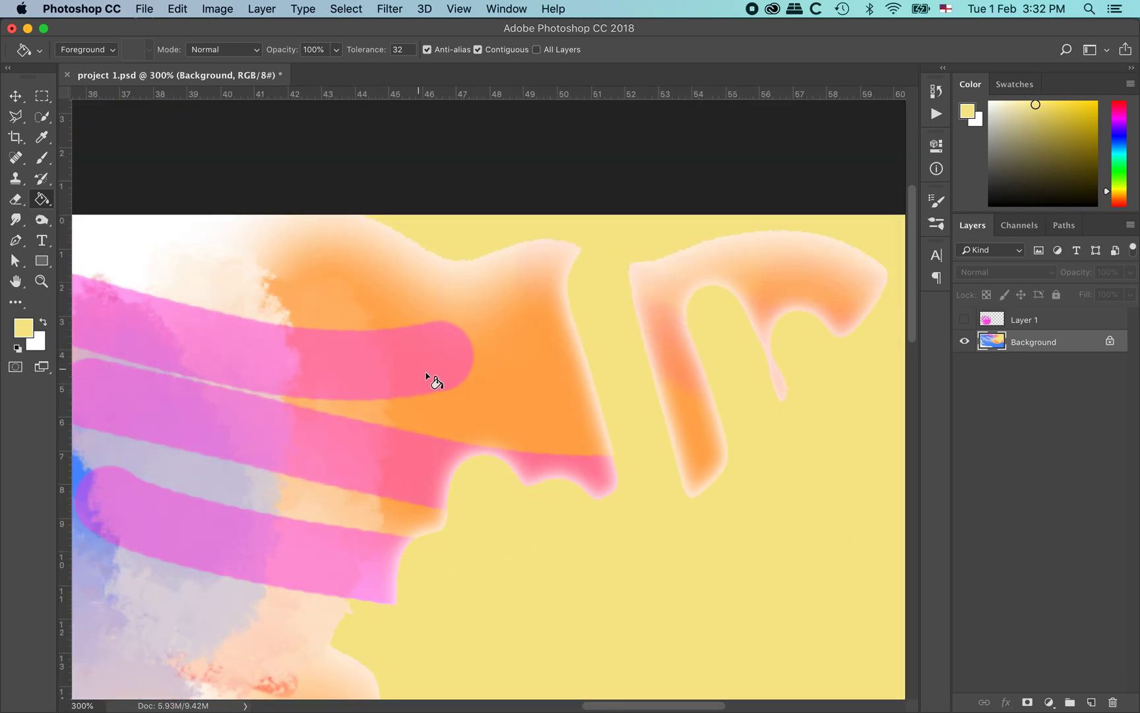
Step: Try filling the rounded end of the uppermost translucent pink stroke with yellow, and undo that fill
drag(430, 372, 595, 353)
key(super+r)
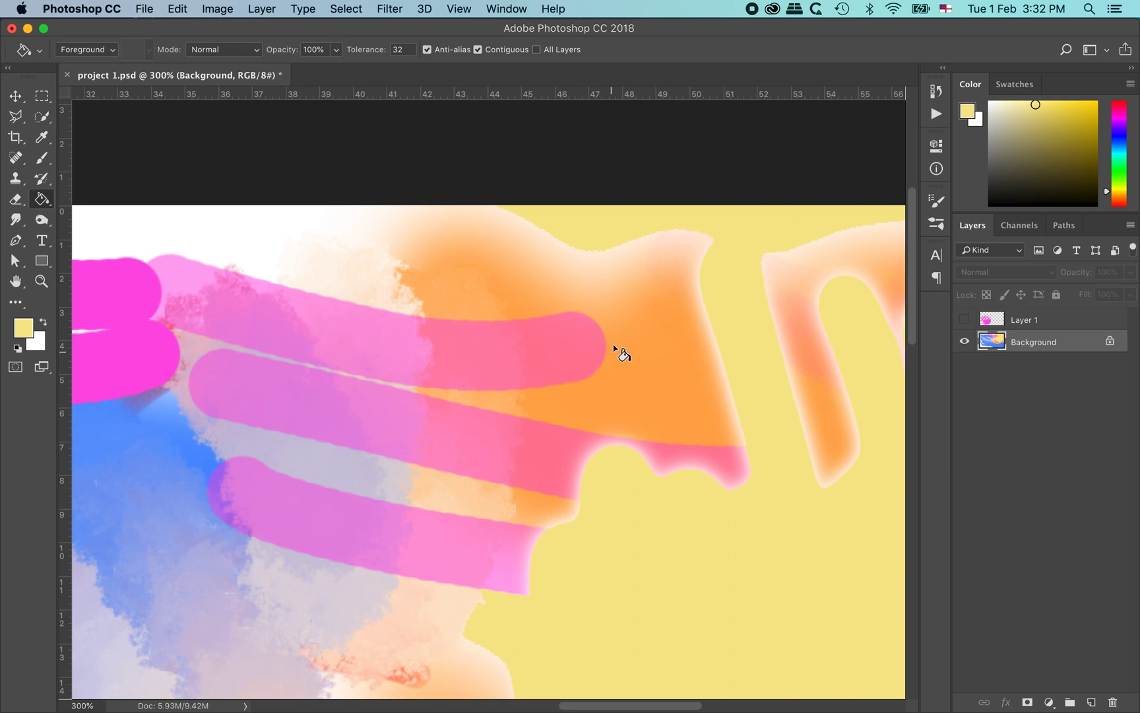
click(563, 357)
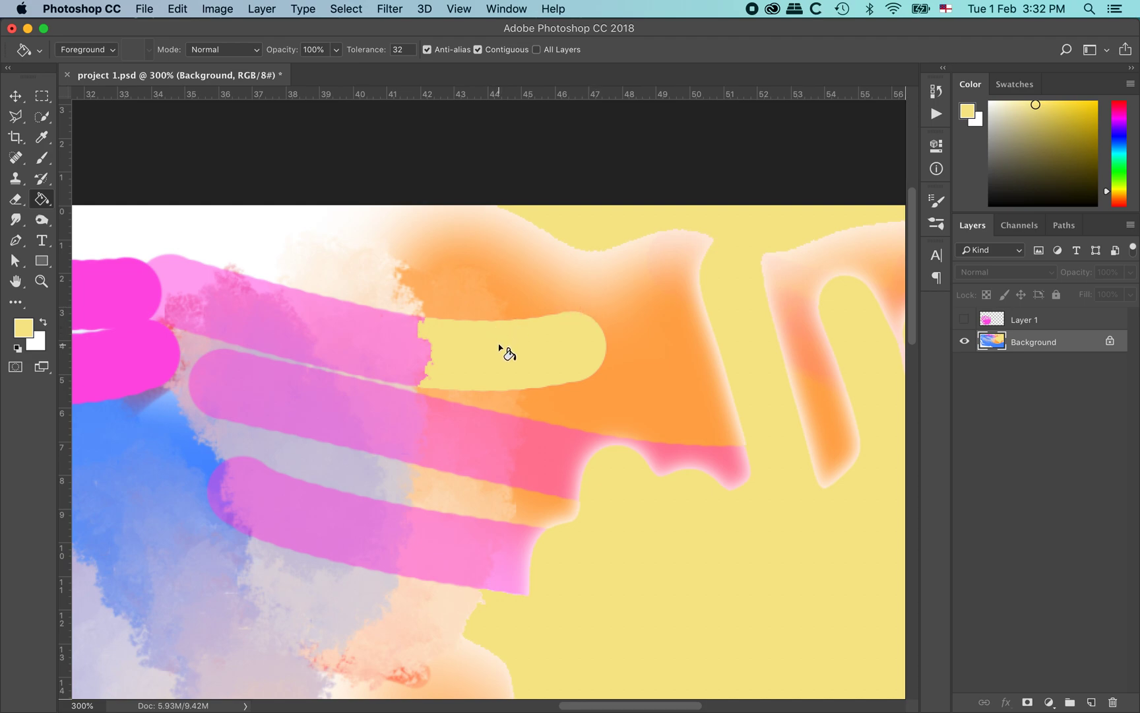
key(super+z)
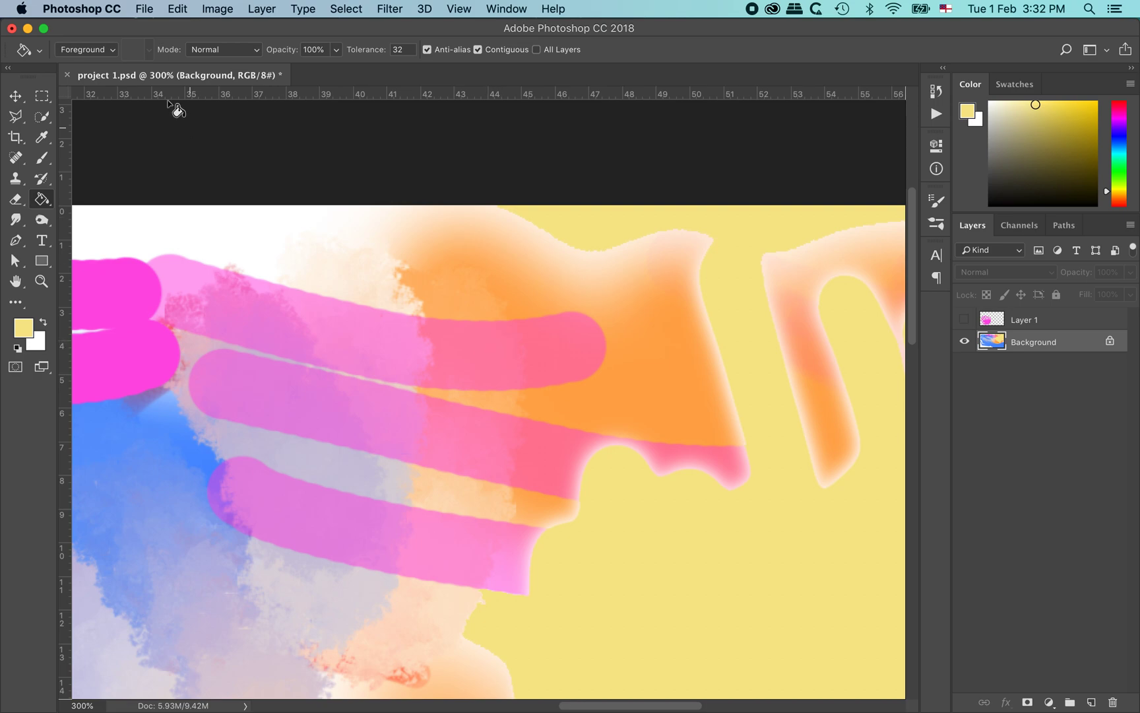
click(182, 11)
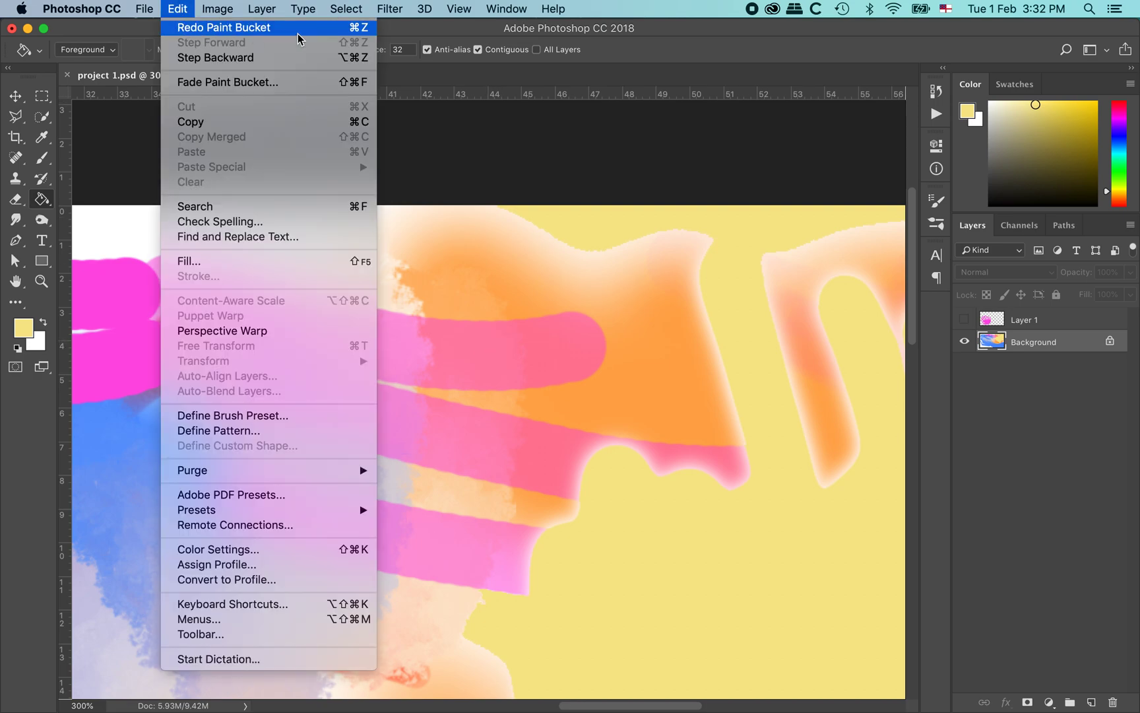
click(180, 8)
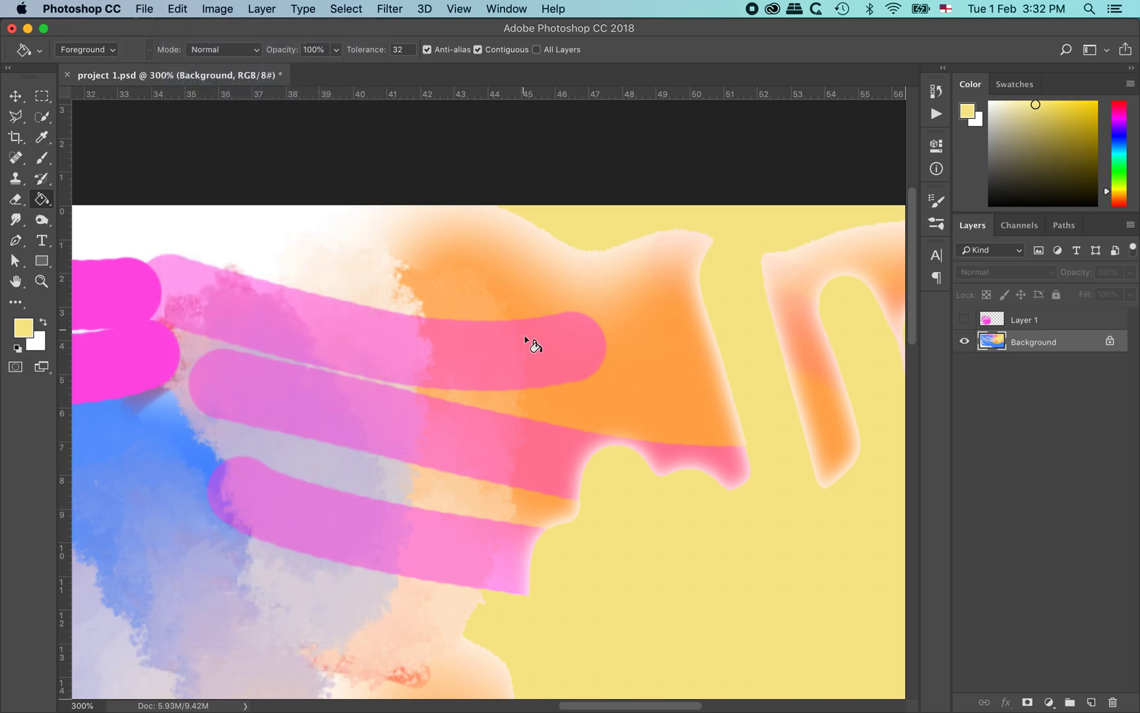
Step: Fill the uppermost translucent pink stroke's rounded end and the greyish strip between the two lower translucent strokes with yellow
click(567, 347)
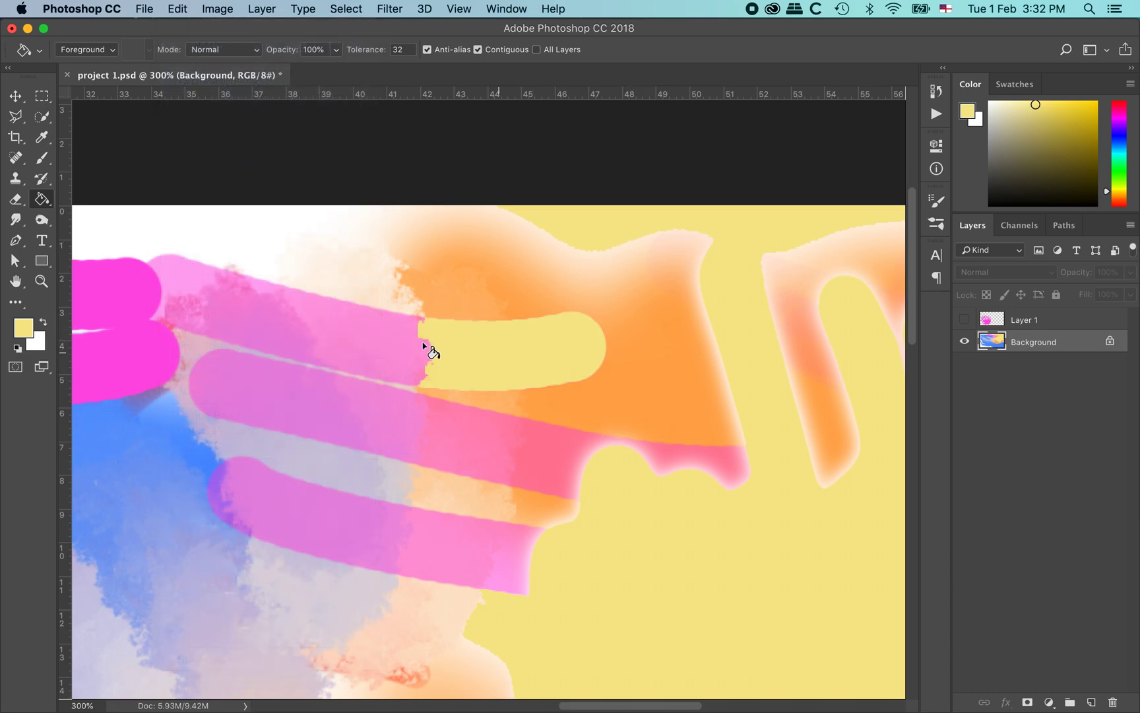
scroll(432, 356, up, 3)
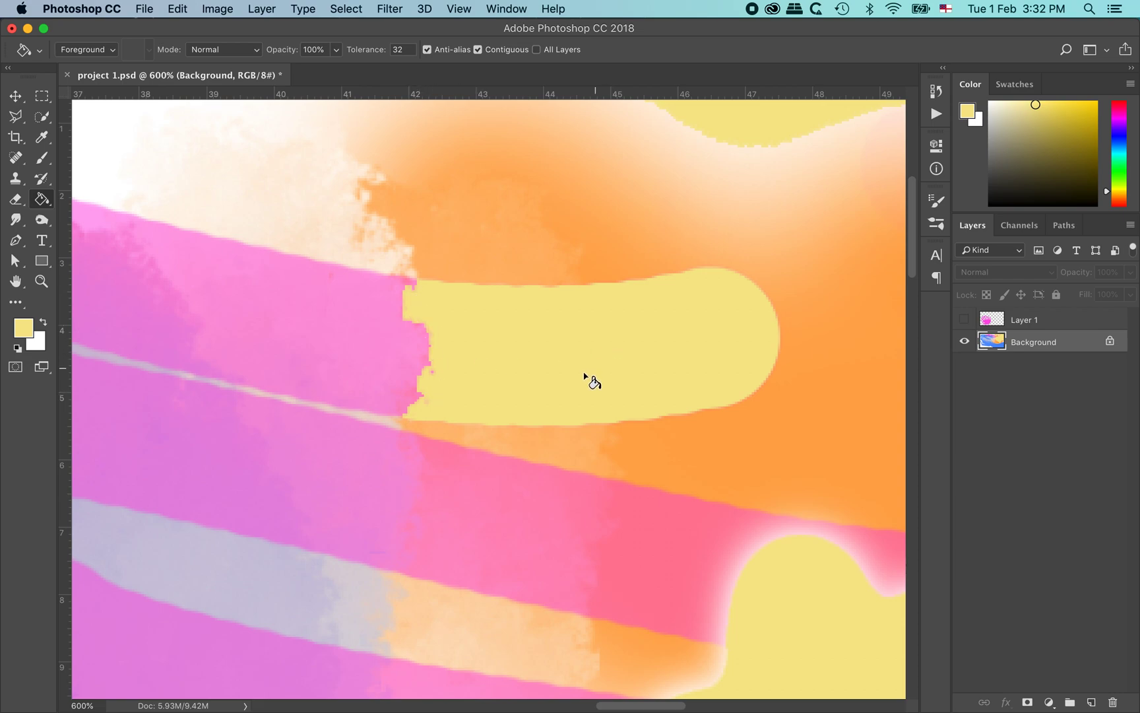
scroll(512, 395, down, 3)
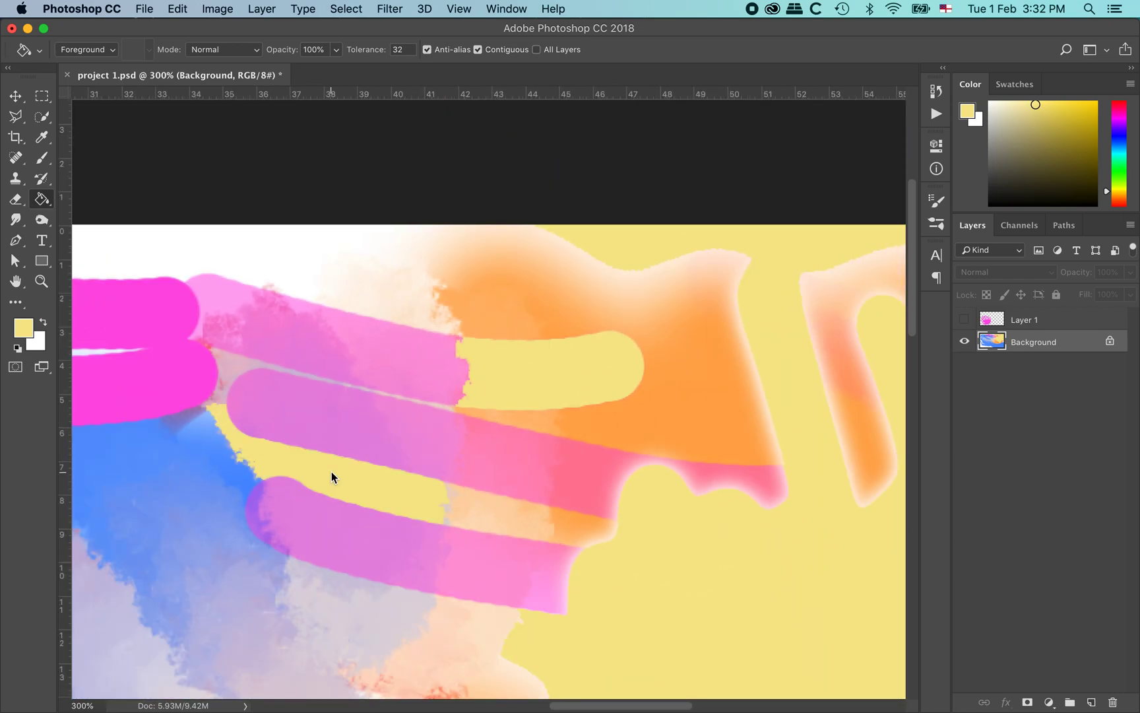
Step: Fill the blue area around the opaque pink strokes, a light blue cloud patch and the white lower-left background with yellow
drag(300, 560, 514, 425)
key(super+r)
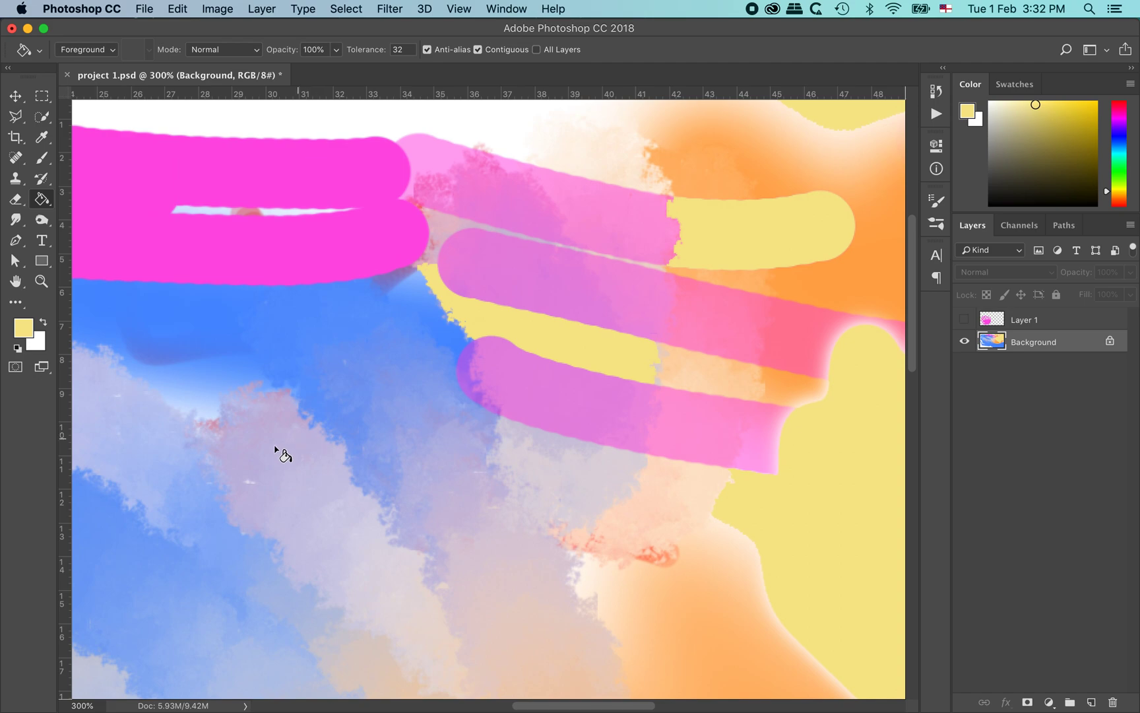
click(228, 371)
drag(366, 398, 611, 214)
click(400, 516)
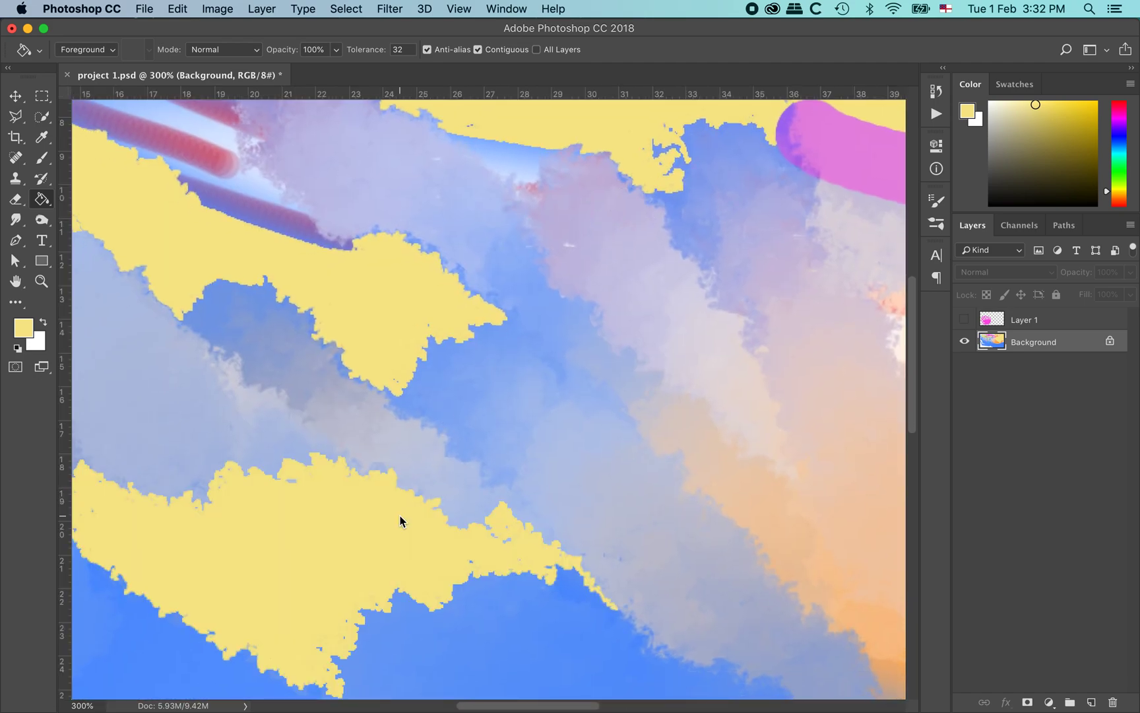
drag(634, 425, 537, 420)
alt+click(538, 420)
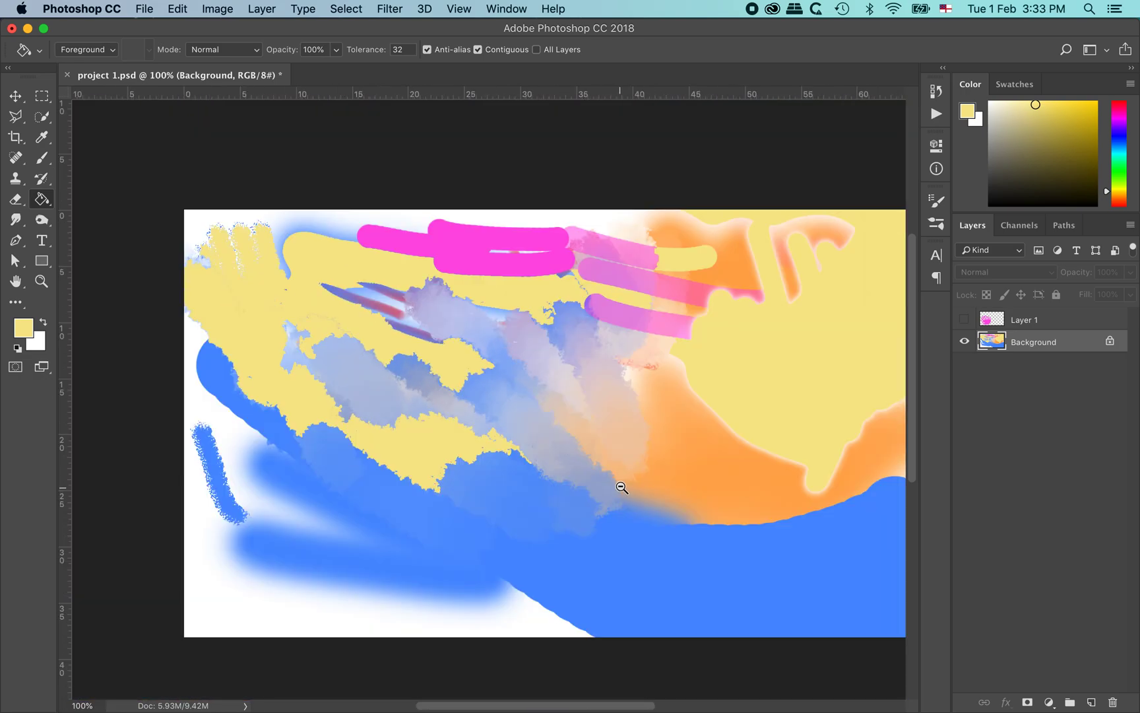
click(537, 620)
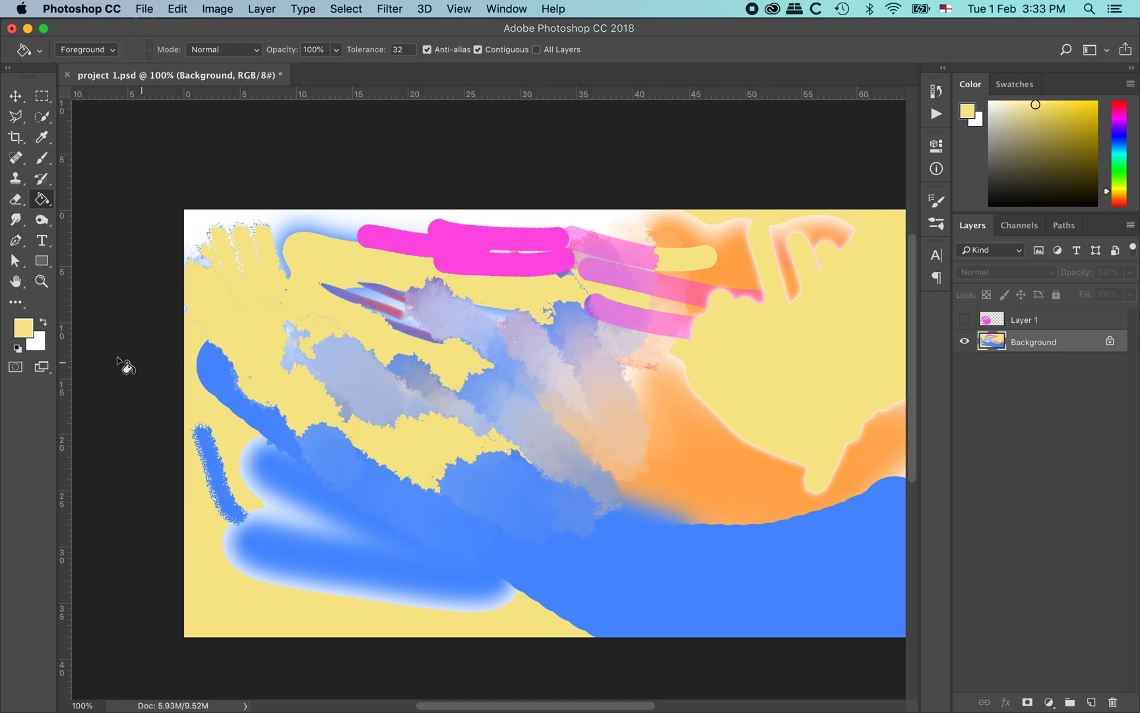
Step: Sample the opaque pink stroke's colour with the Eyedropper and brush a broad diagonal stroke over the lower blue clouds at size 300
click(25, 330)
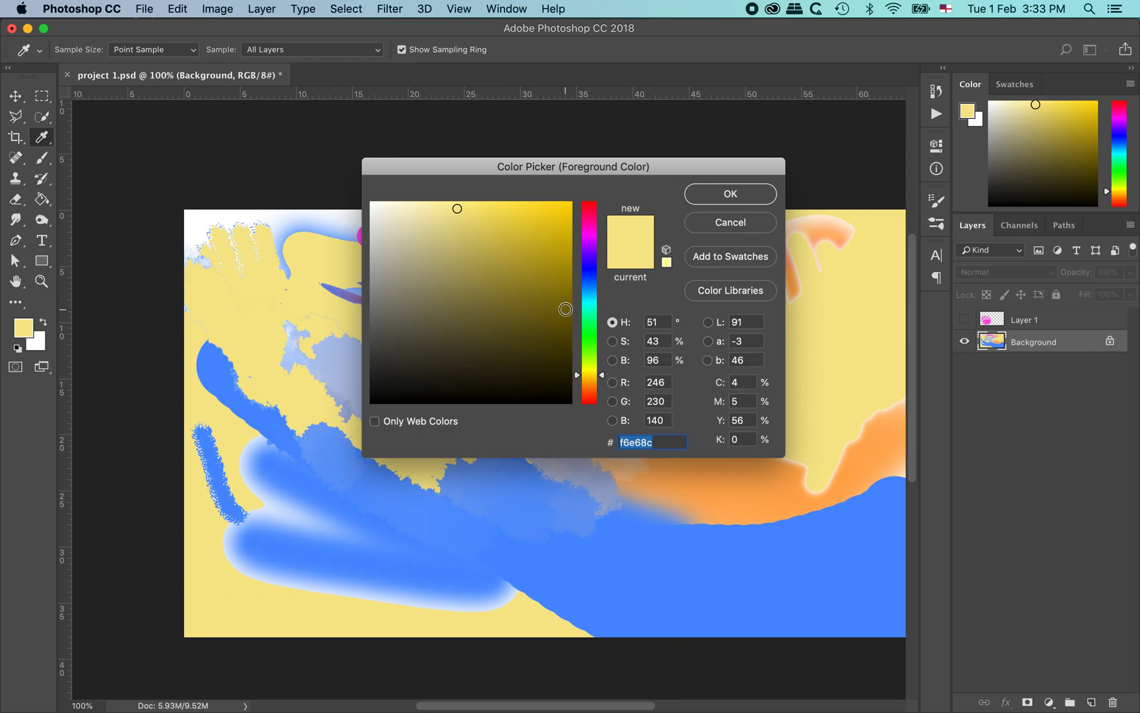
click(709, 234)
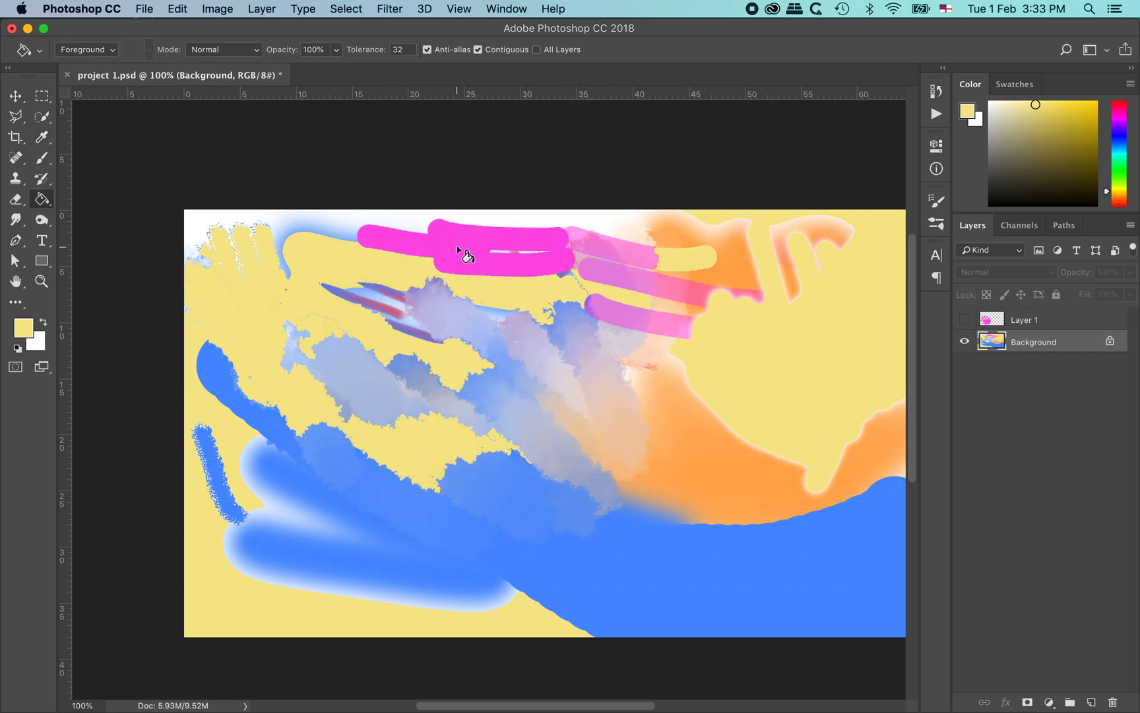
click(43, 141)
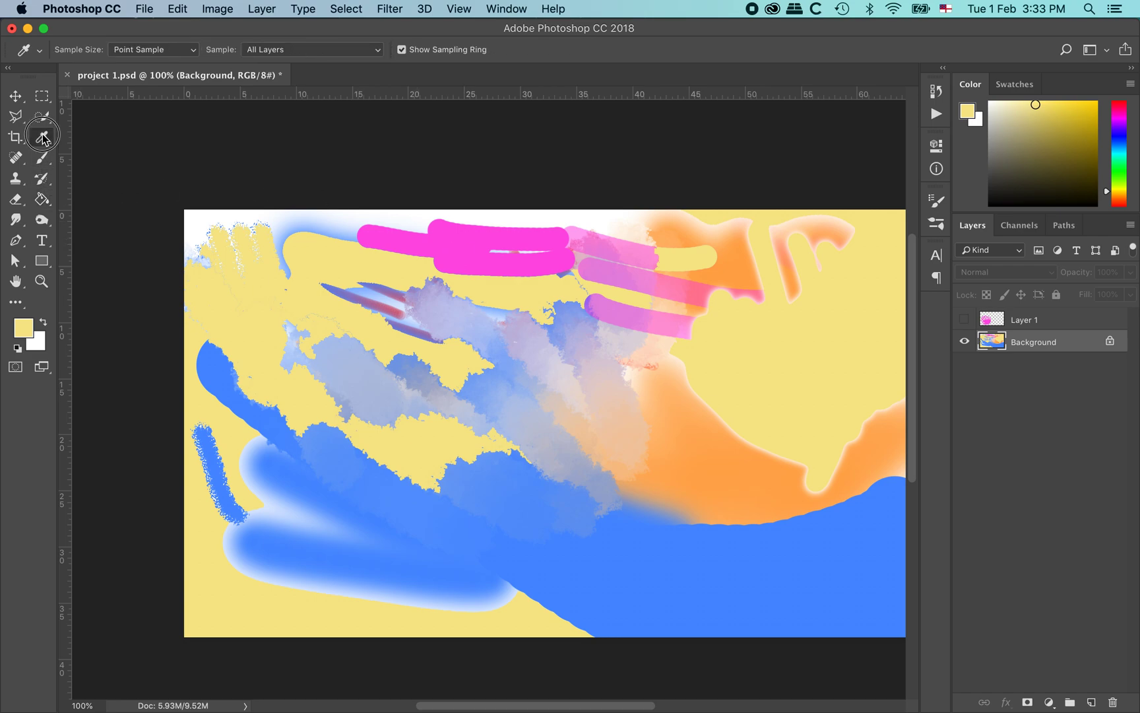
click(44, 142)
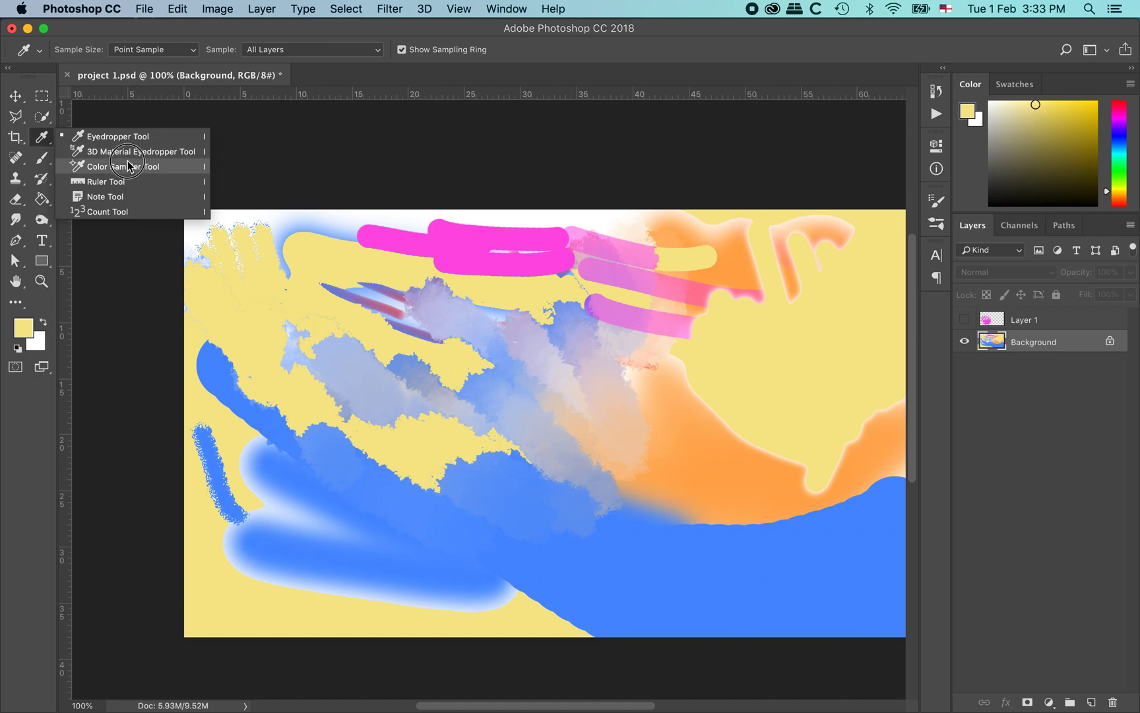
click(129, 139)
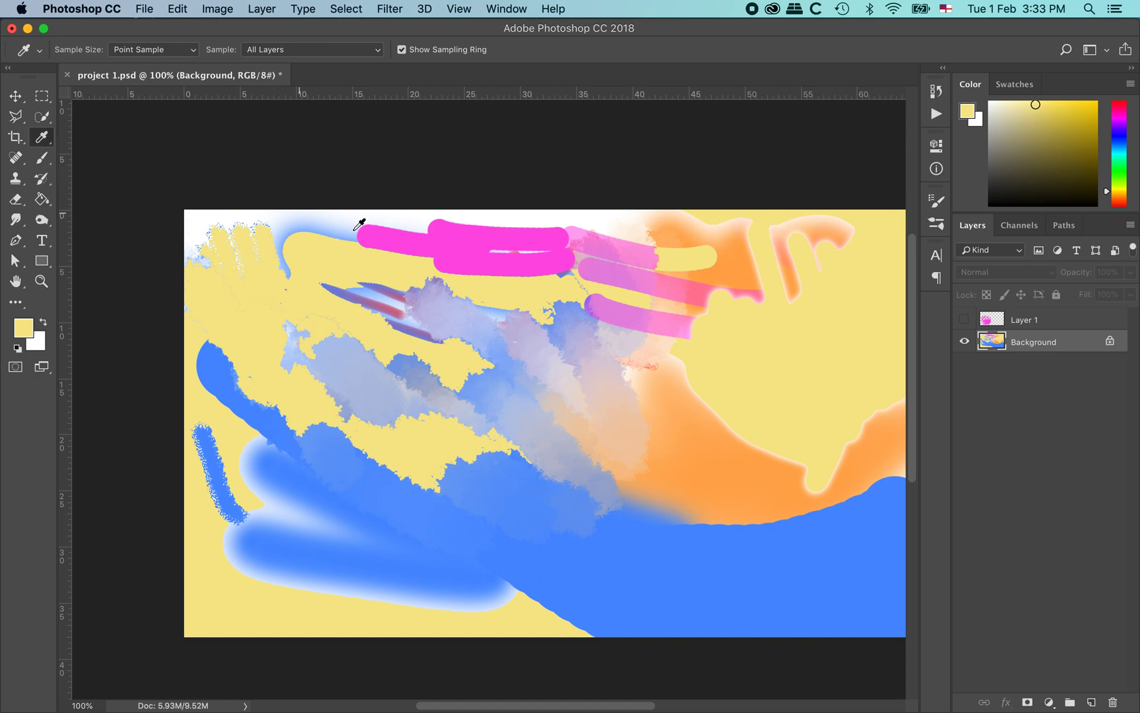
click(466, 235)
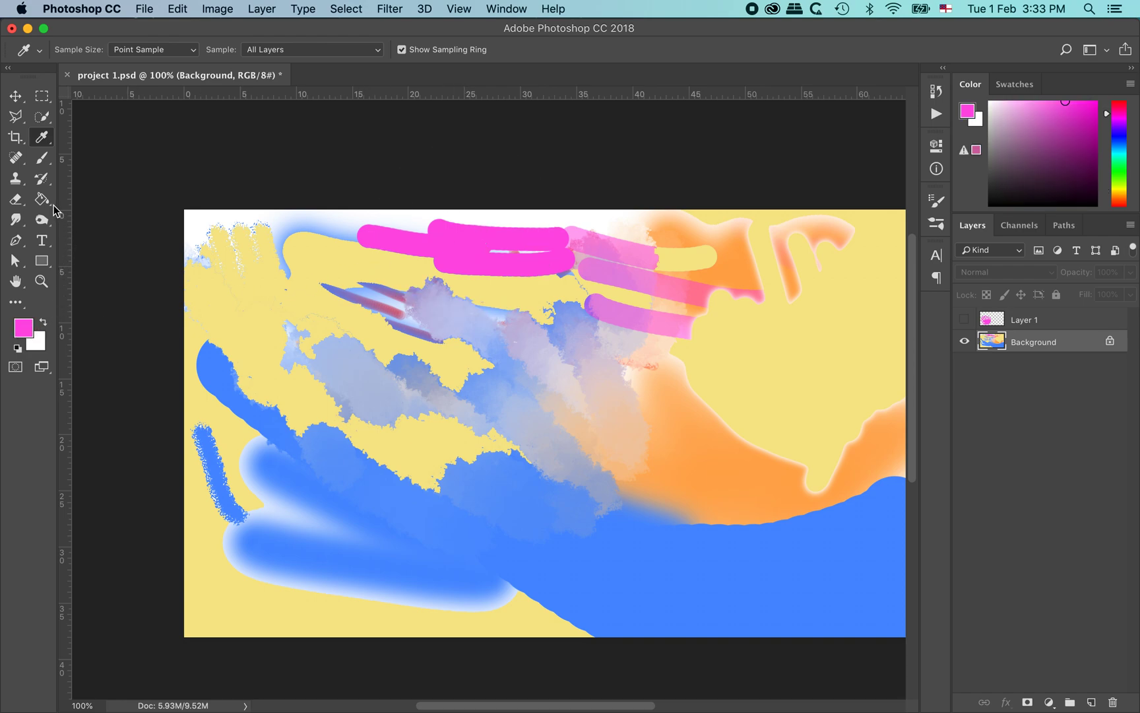
click(42, 158)
drag(400, 444, 519, 530)
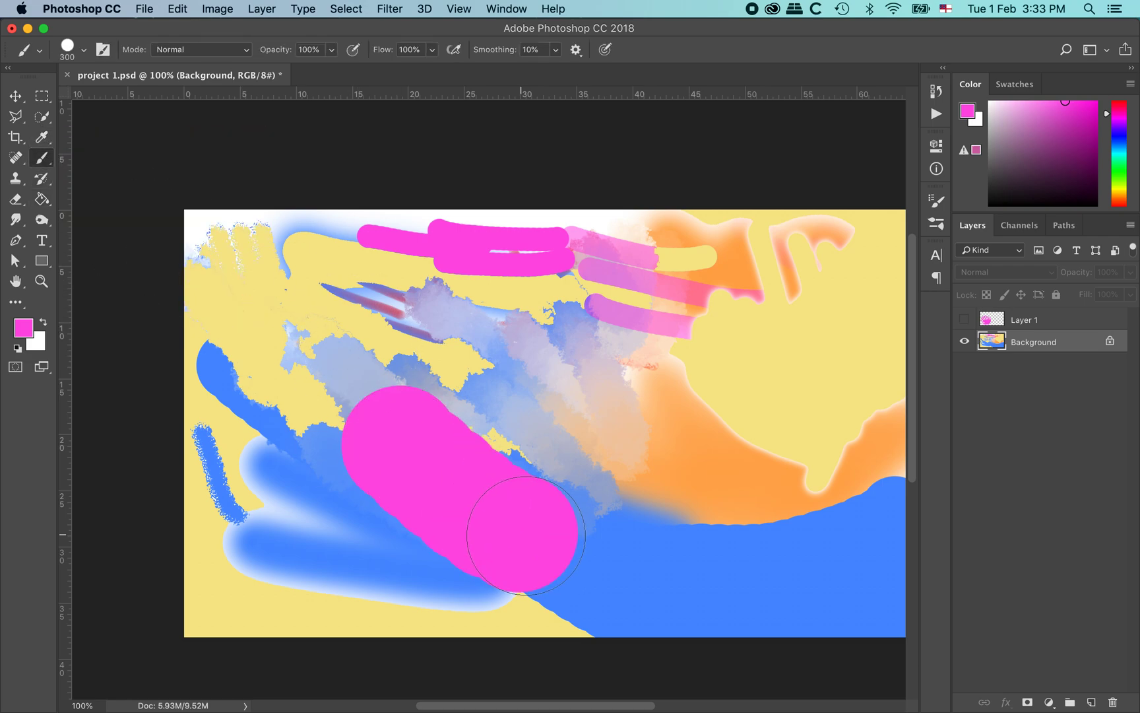
Step: Fill the lower orange area, the yellow lower-left background and the small yellow patch beside the broad stroke with the sampled pink
click(42, 199)
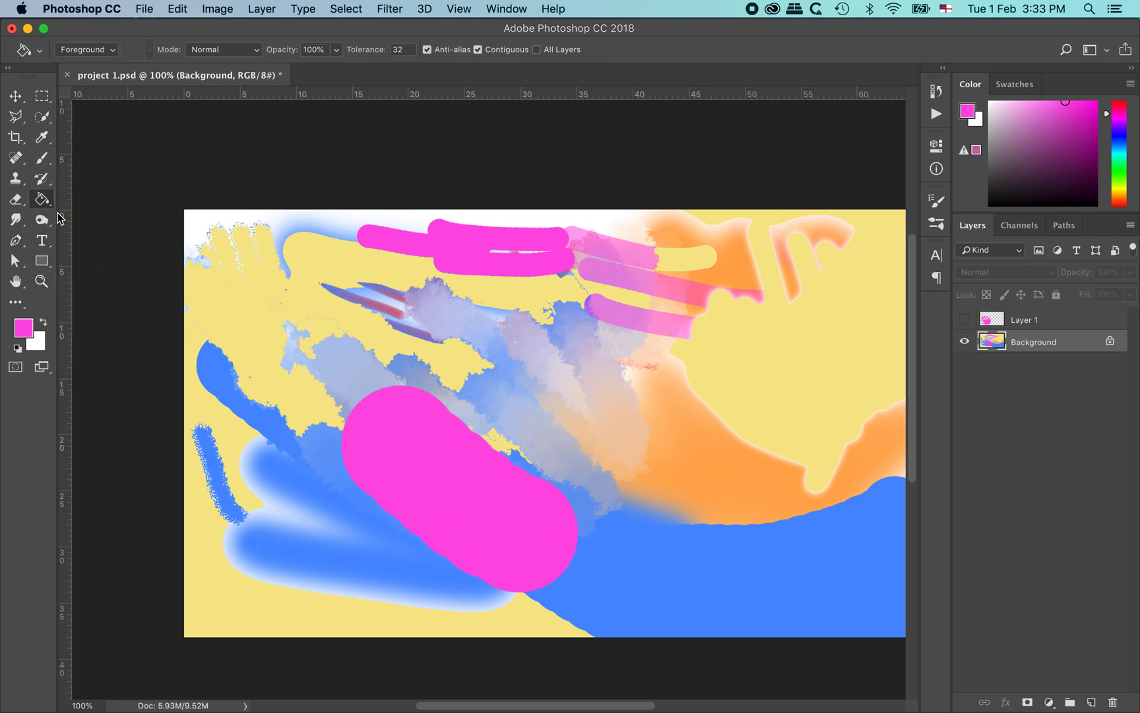
click(693, 460)
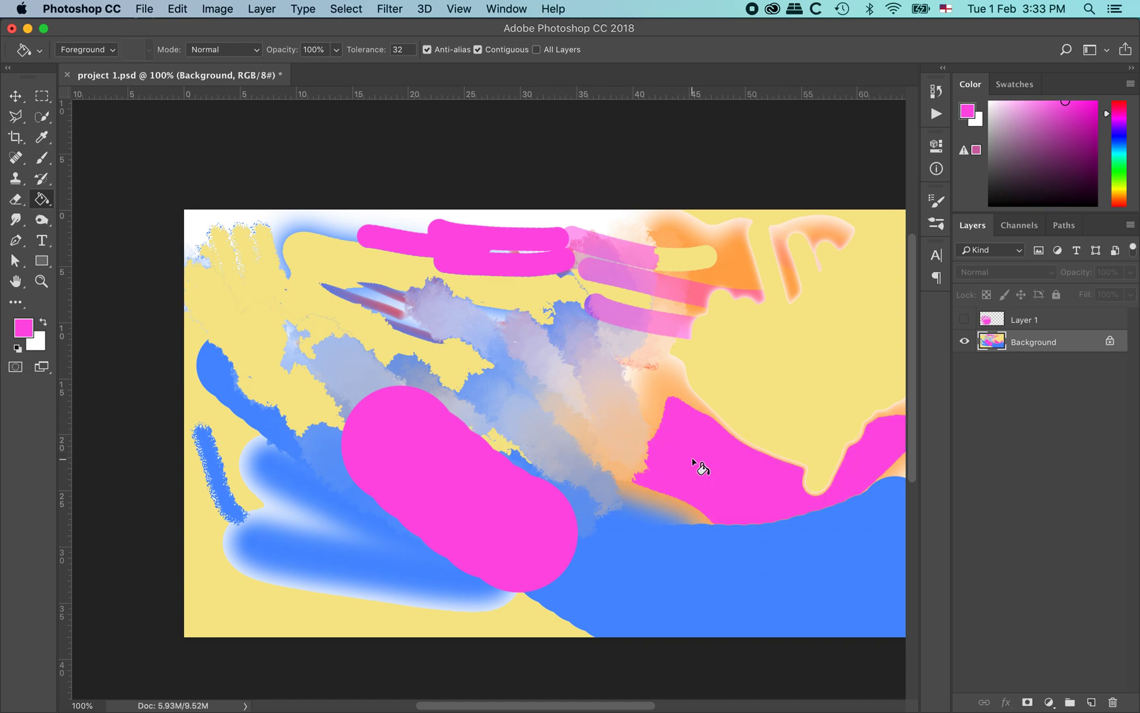
click(537, 620)
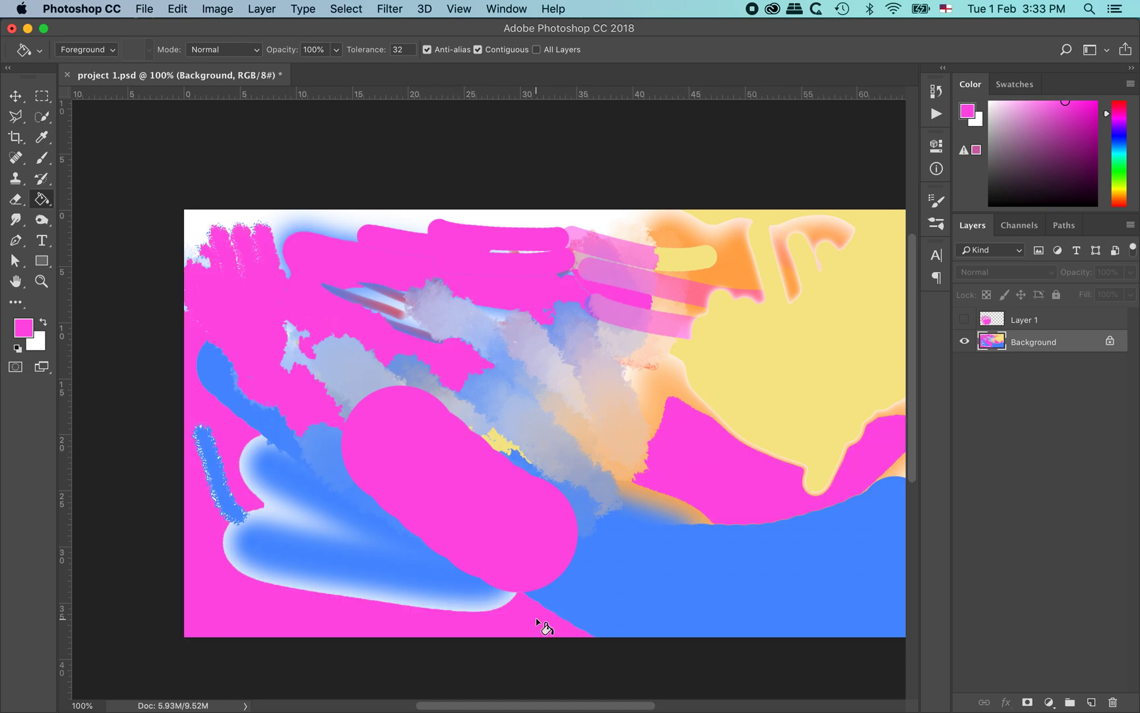
click(497, 439)
key(v)
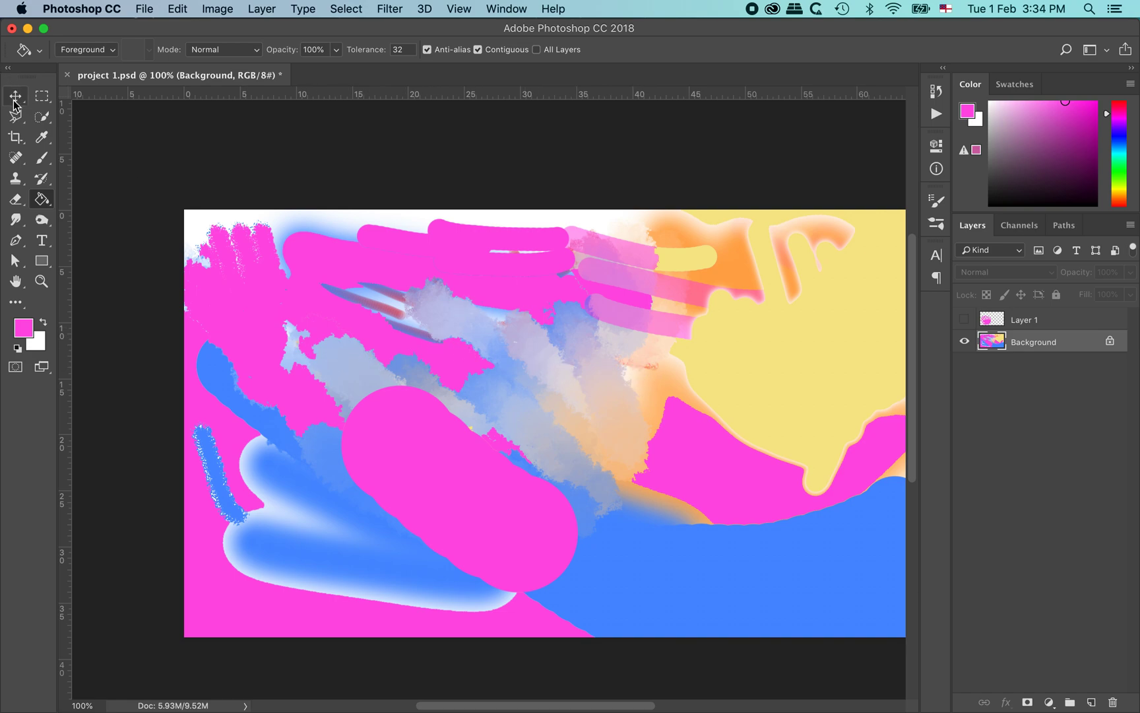
drag(687, 457, 621, 425)
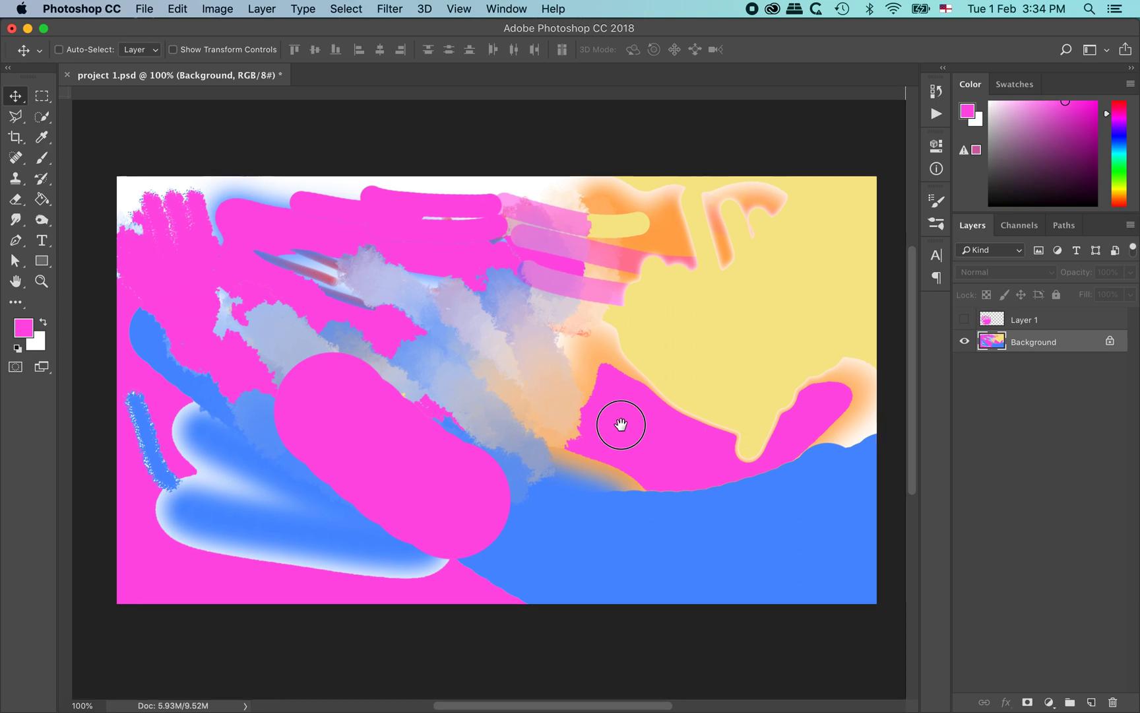